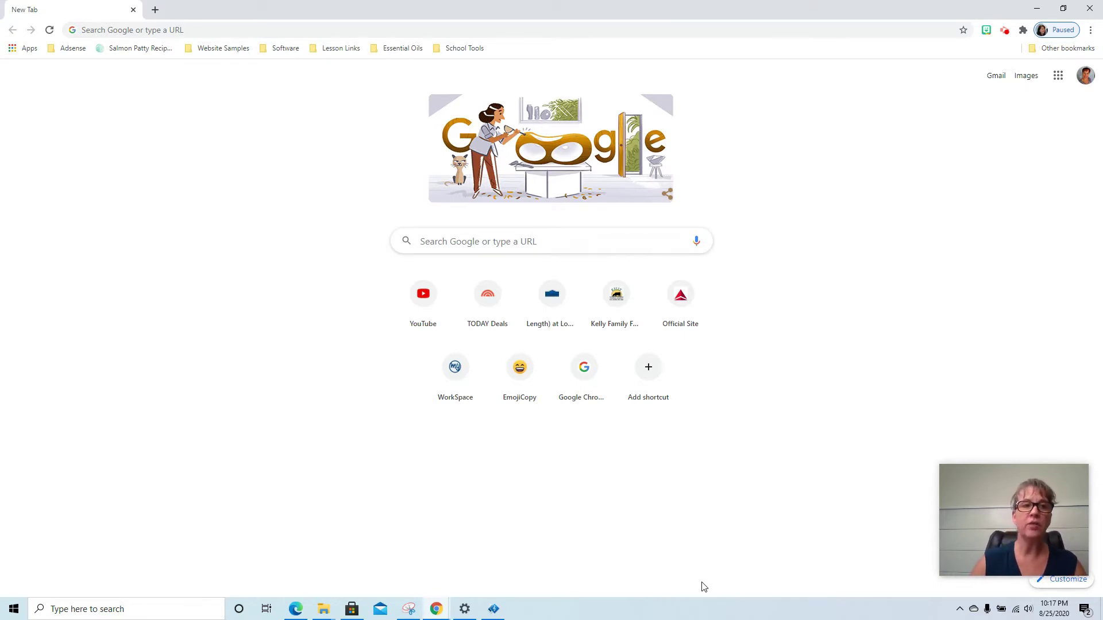
Step: Open the office.com website
{"action": "left_click", "coordinate": [634, 32]}
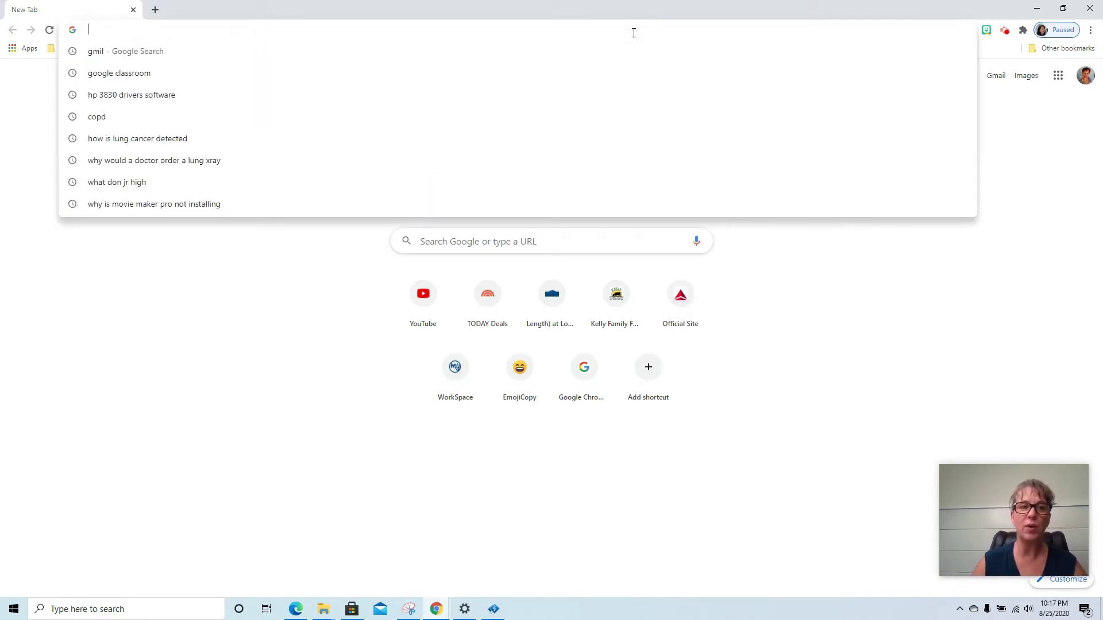
{"action": "type", "text": "o"}
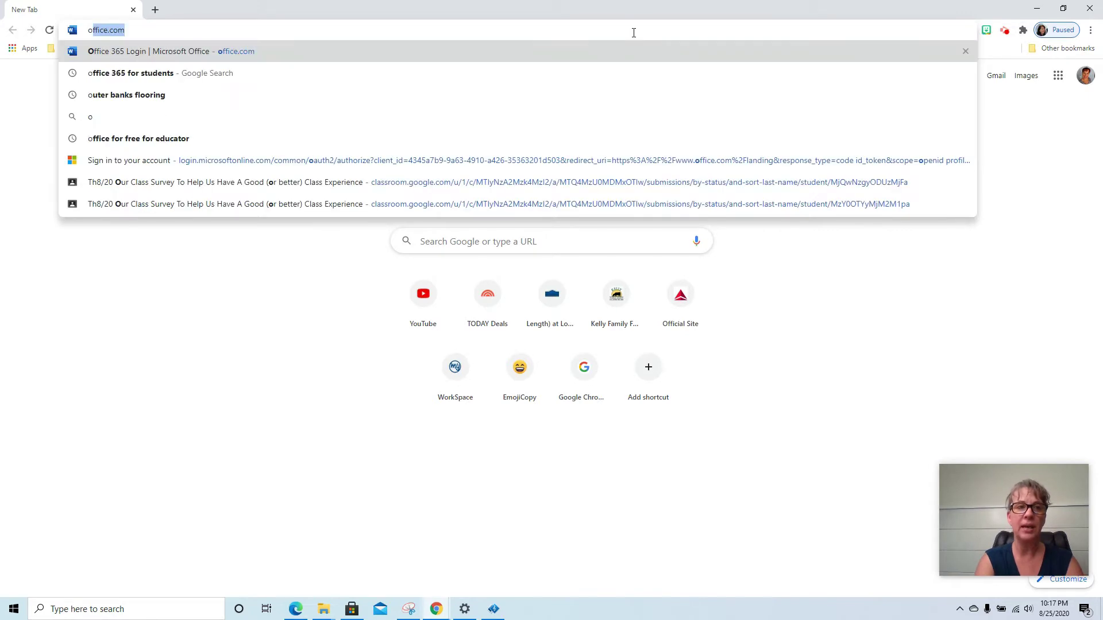
{"action": "key", "text": "Right"}
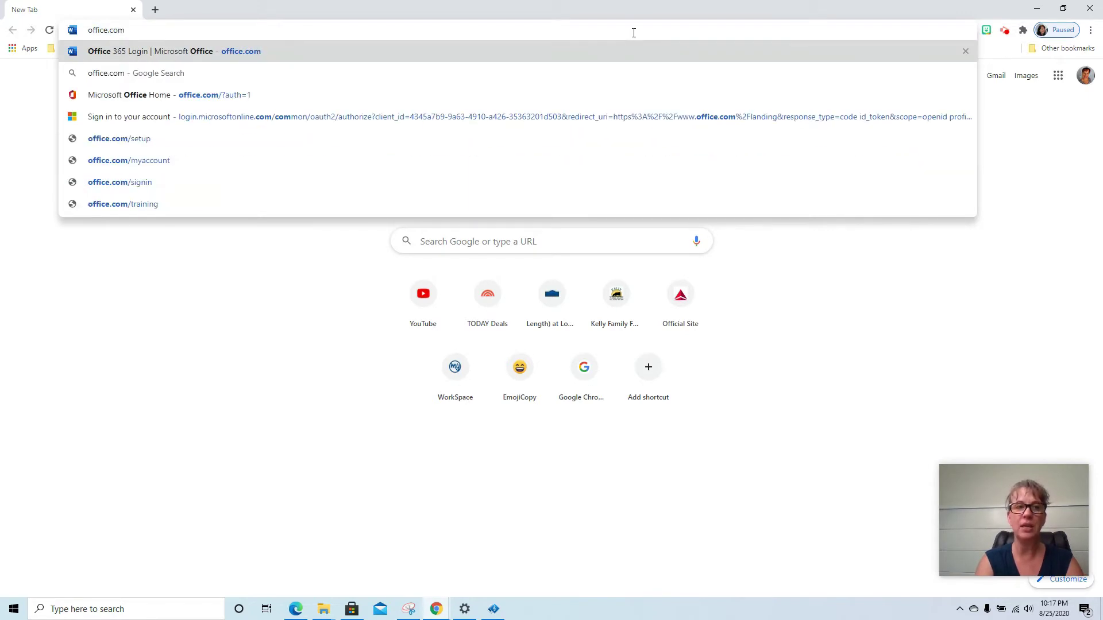
{"action": "key", "text": "Return"}
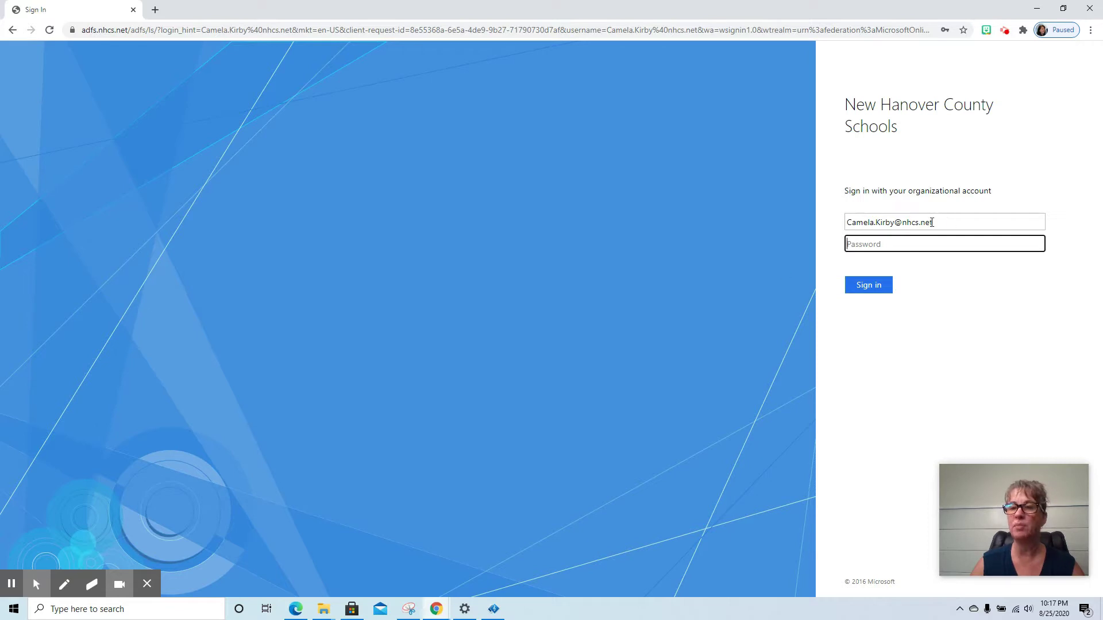
Step: Sign in to the school account with its password, dismiss the offer to save it, and choose to stay signed in
{"action": "left_click", "coordinate": [878, 239]}
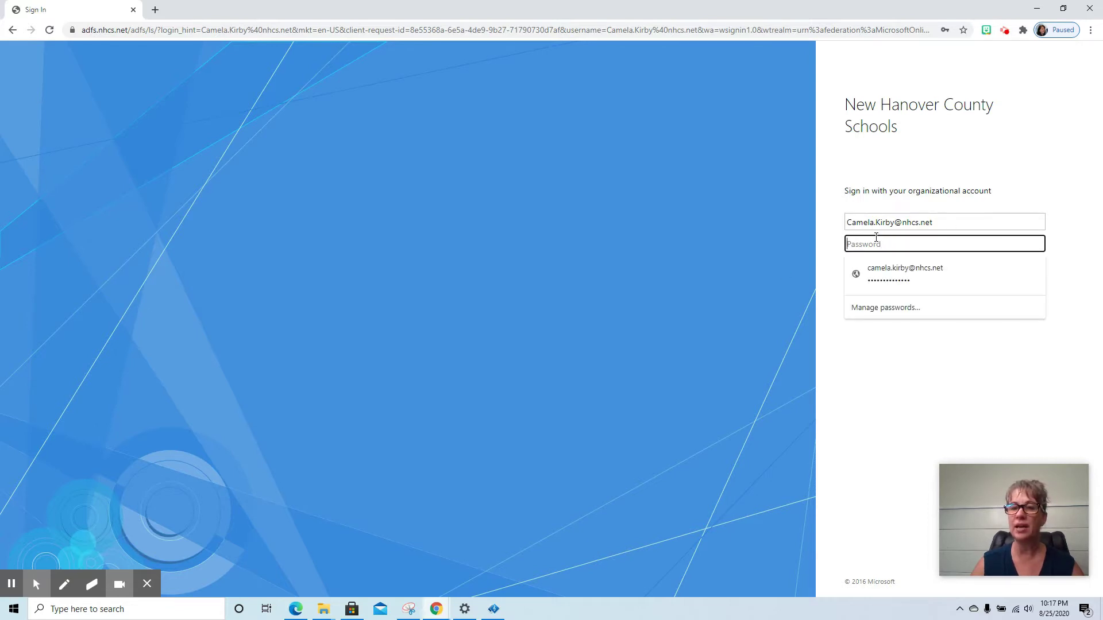
{"action": "type", "text": "••"}
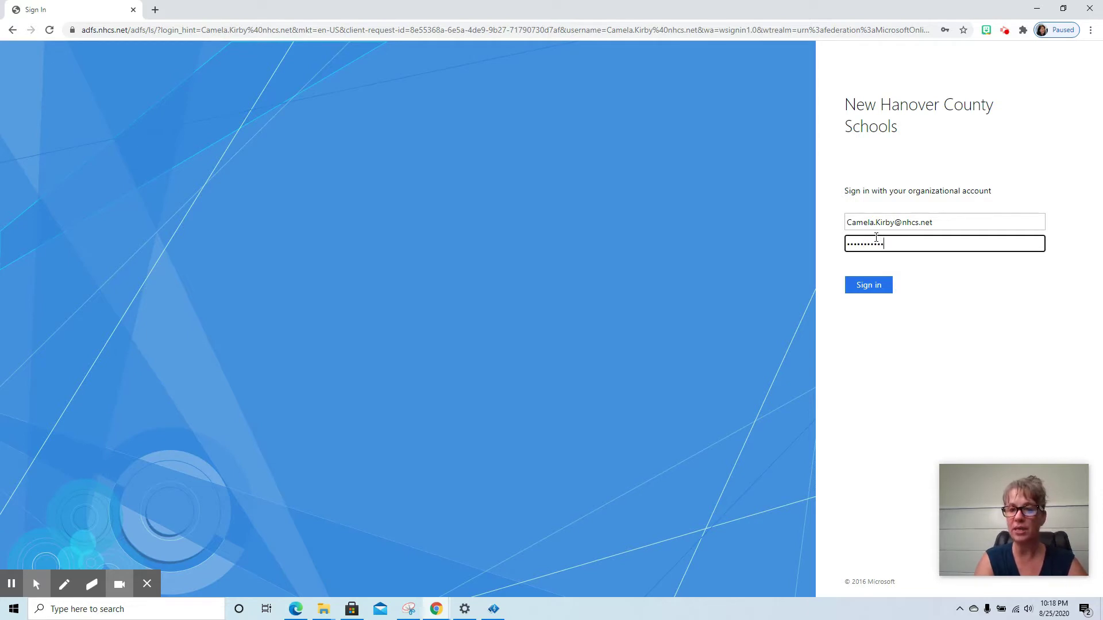
{"action": "key", "text": "Return"}
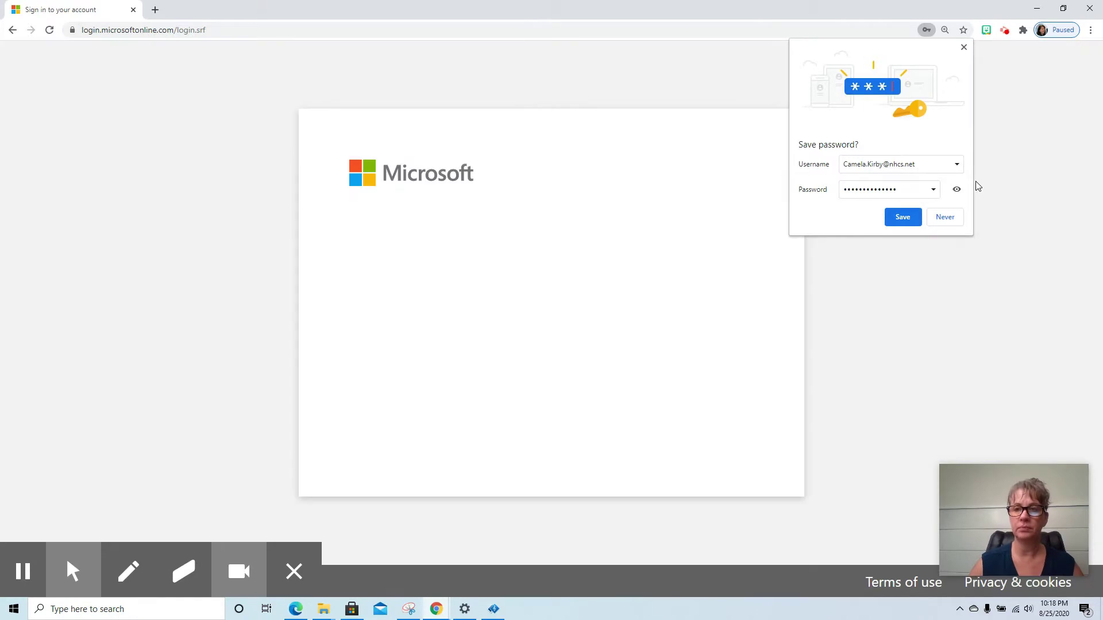
{"action": "left_click", "coordinate": [964, 48]}
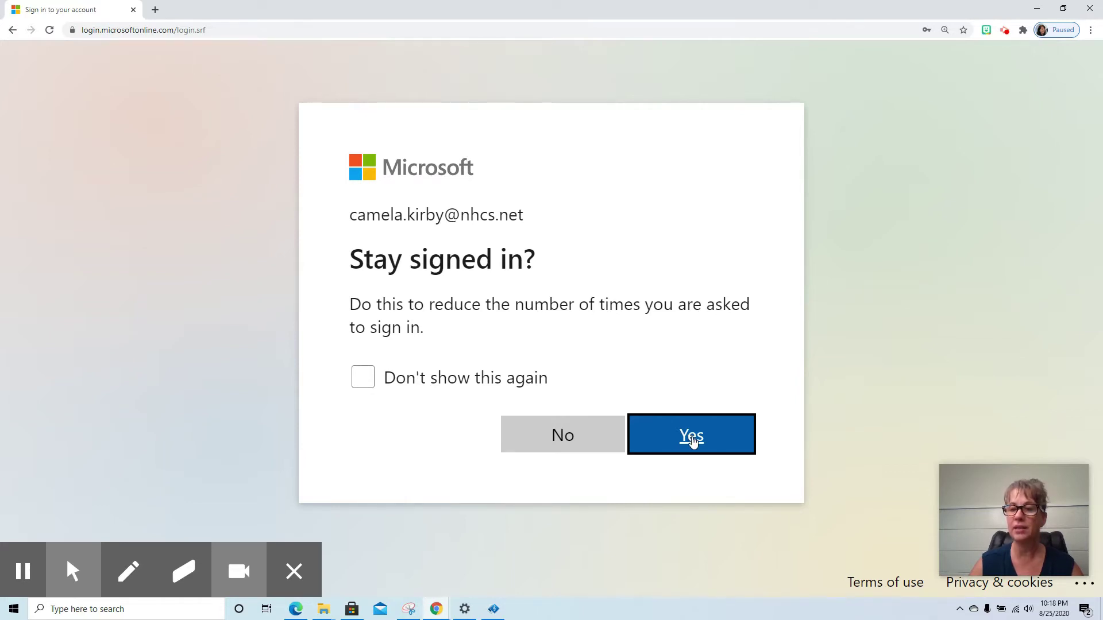
{"action": "left_click", "coordinate": [692, 440]}
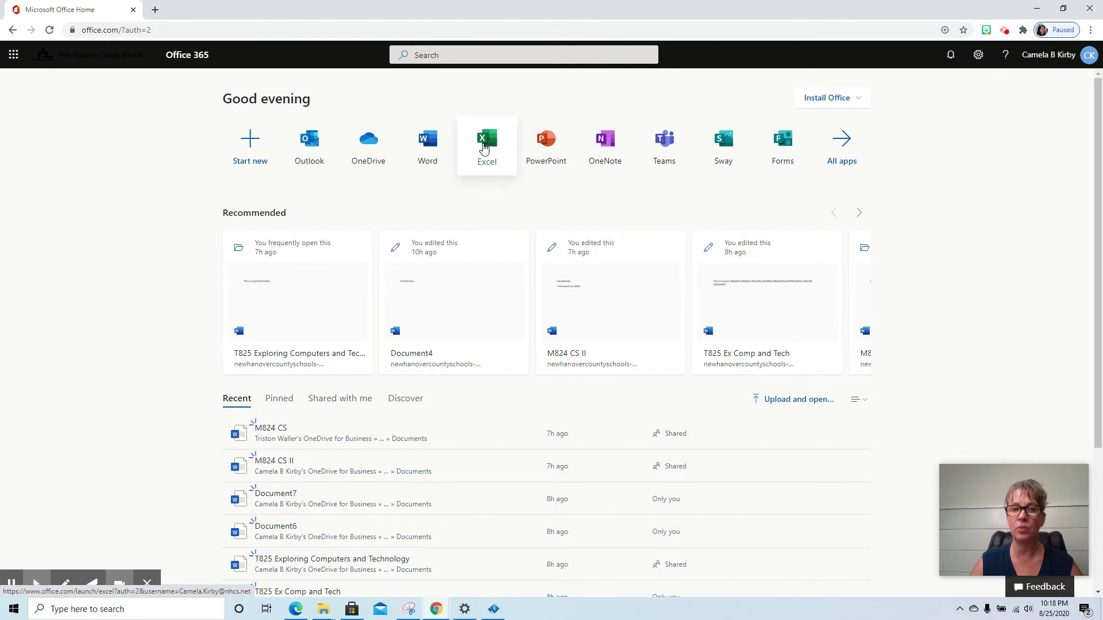
Step: Create a new blank Excel workbook and reduce the browser zoom to 100%
{"action": "left_click", "coordinate": [485, 148]}
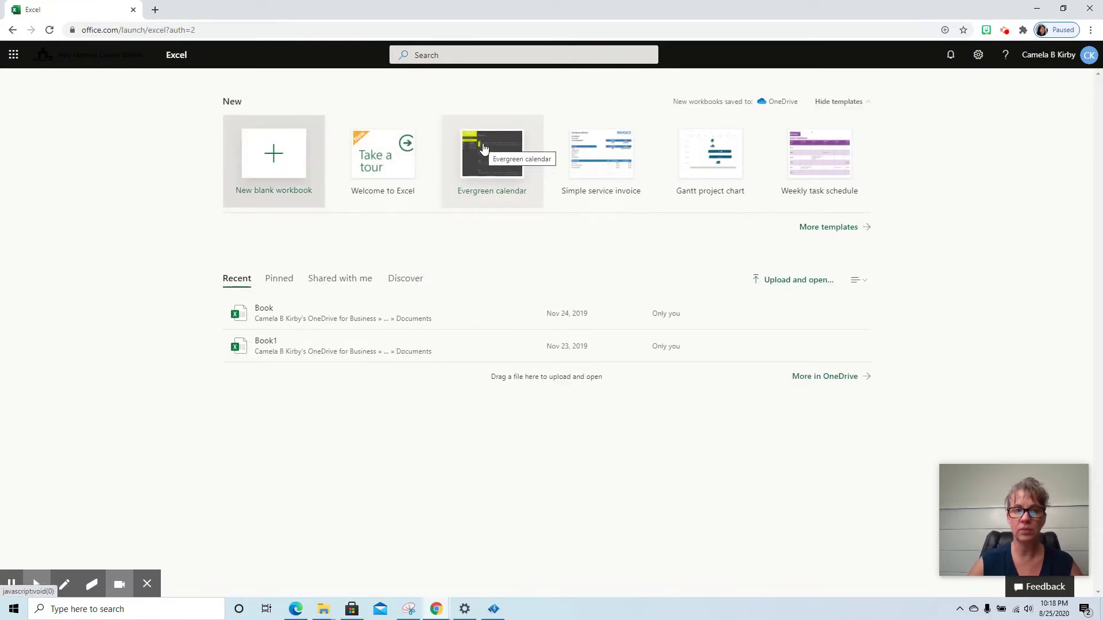
{"action": "left_click", "coordinate": [279, 151]}
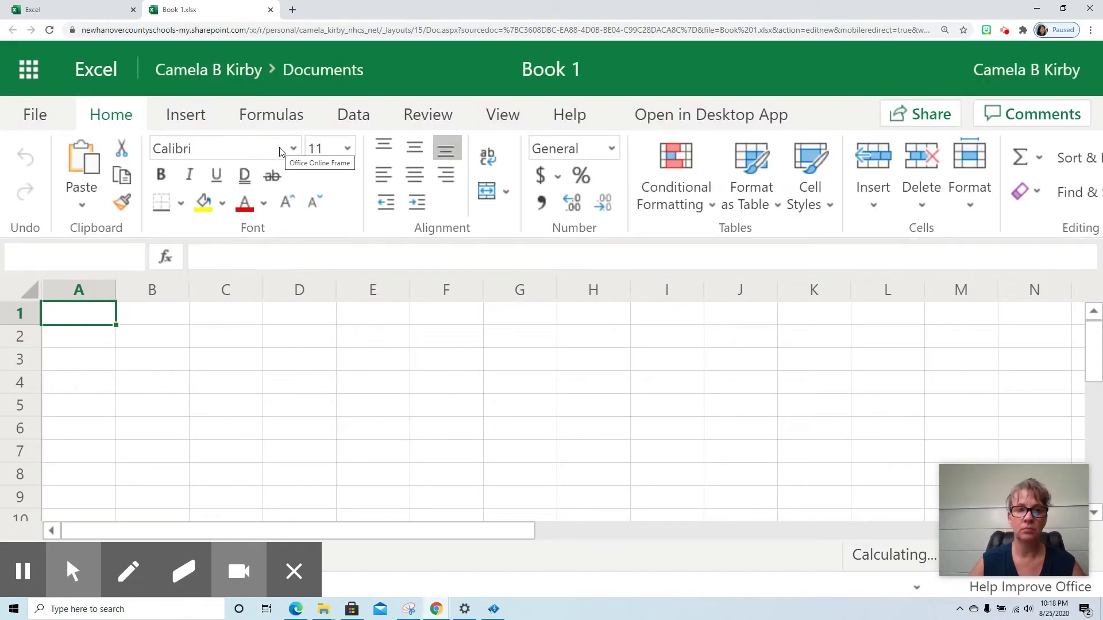
{"action": "key", "text": "ctrl+minus"}
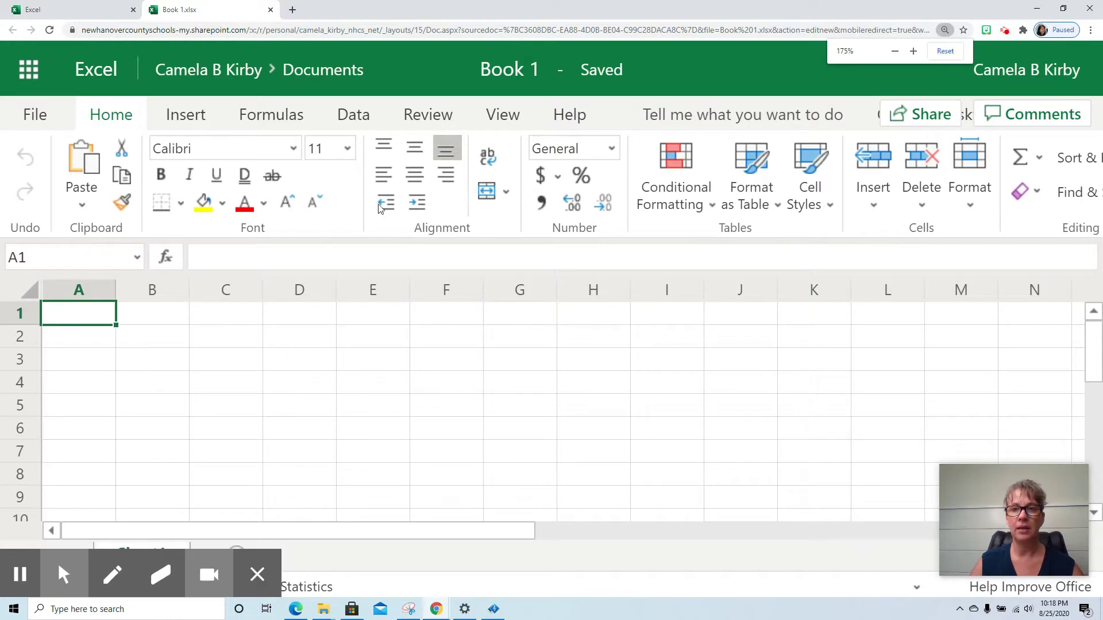
{"action": "key", "text": "ctrl+minus"}
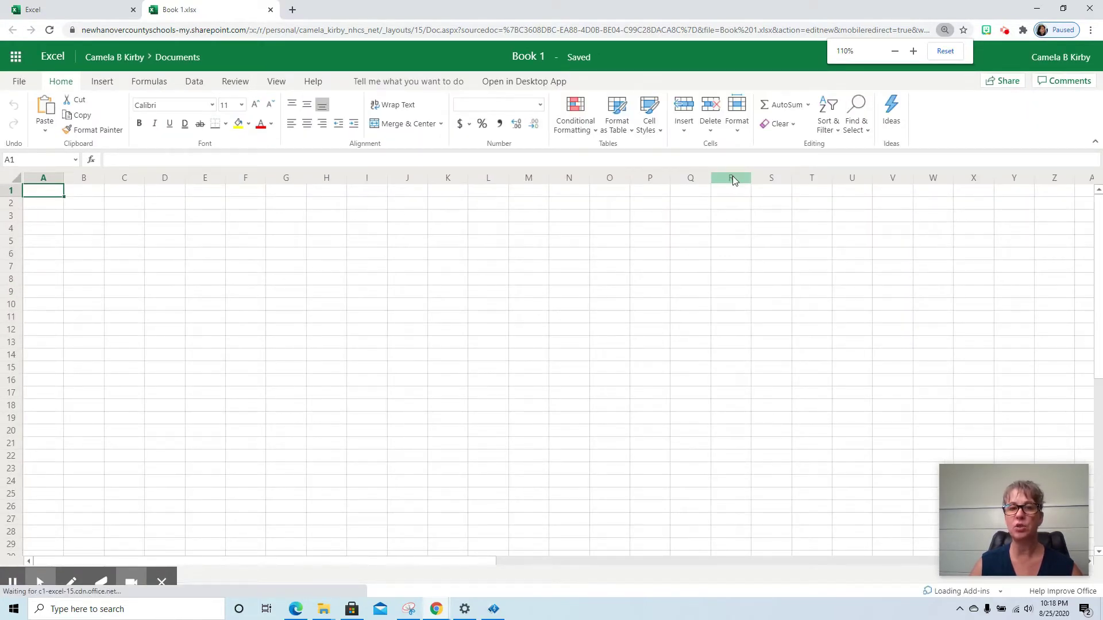
{"action": "key", "text": "ctrl+minus"}
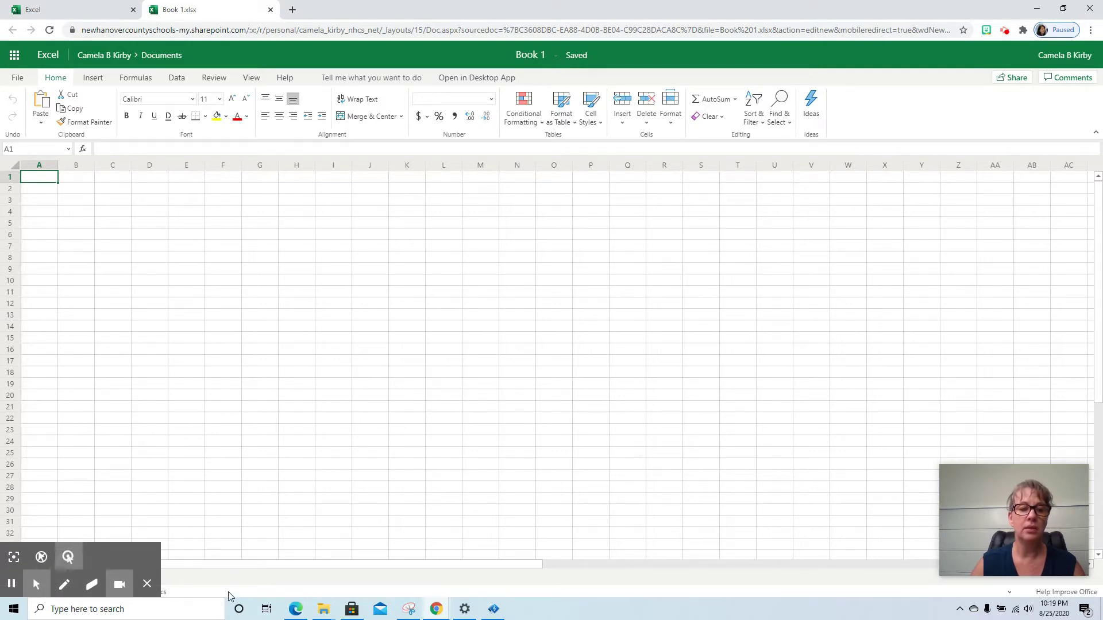
{"action": "scroll", "coordinate": [254, 545], "scroll_direction": "down", "scroll_amount": 1}
{"action": "scroll", "coordinate": [255, 545], "scroll_direction": "down", "scroll_amount": 3}
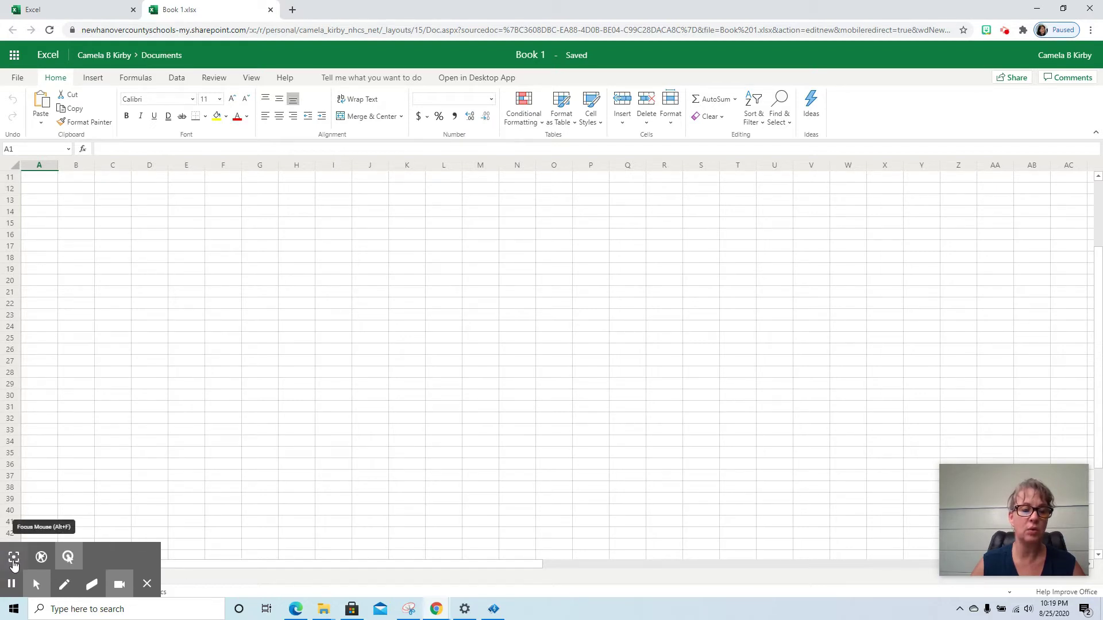
{"action": "left_click", "coordinate": [14, 557]}
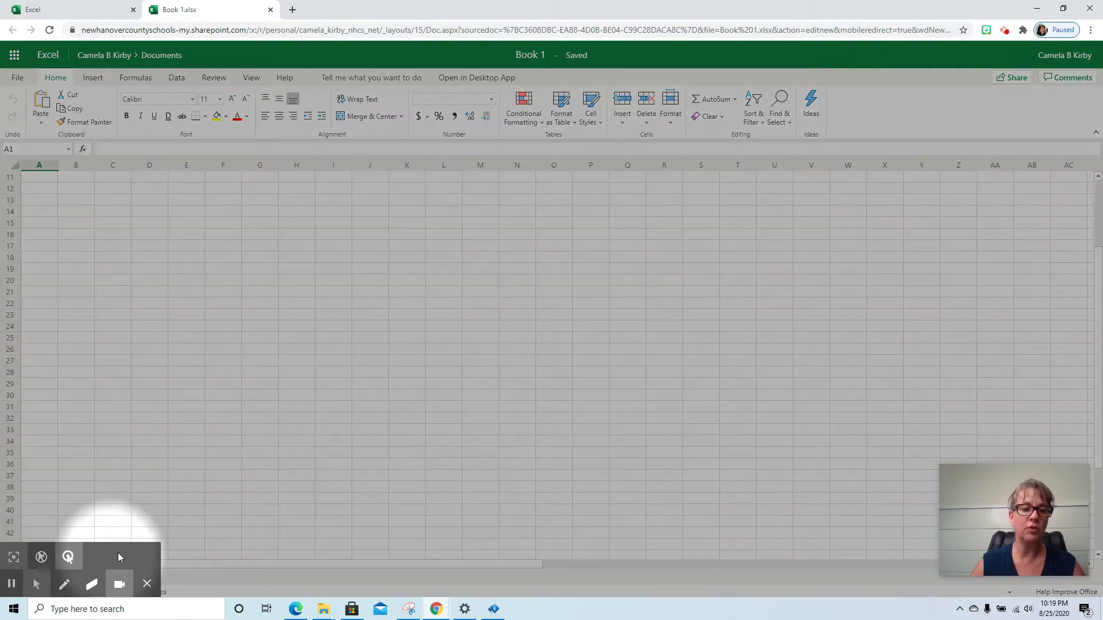
{"action": "left_click", "coordinate": [34, 579]}
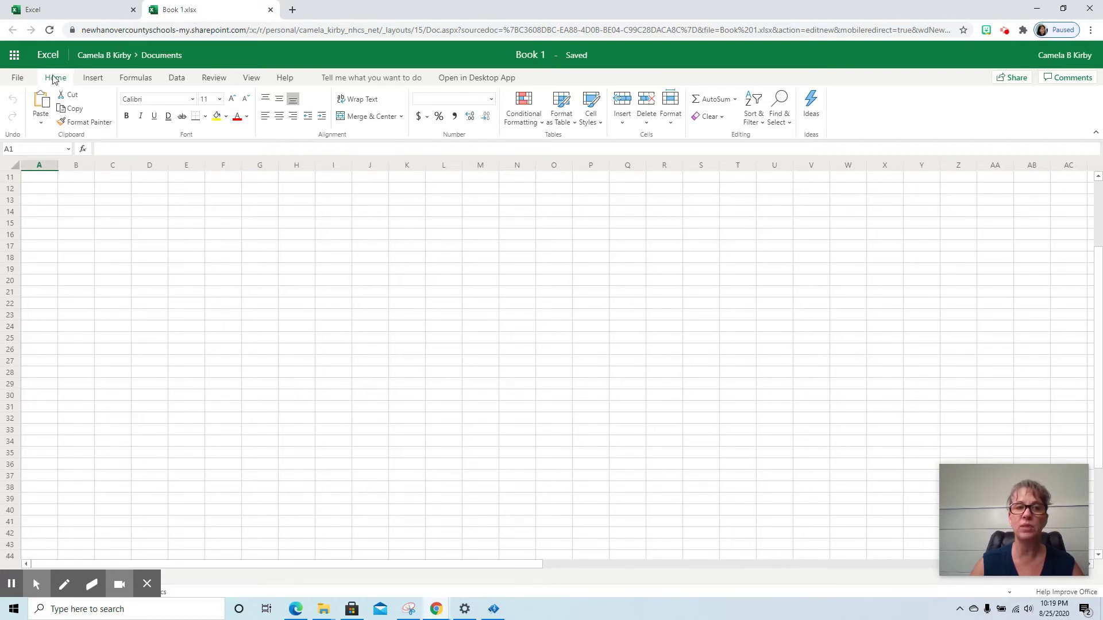
Step: Look through the ribbon's Insert, Formulas, Data and Home command sets and how their commands are grouped
{"action": "left_click", "coordinate": [91, 79]}
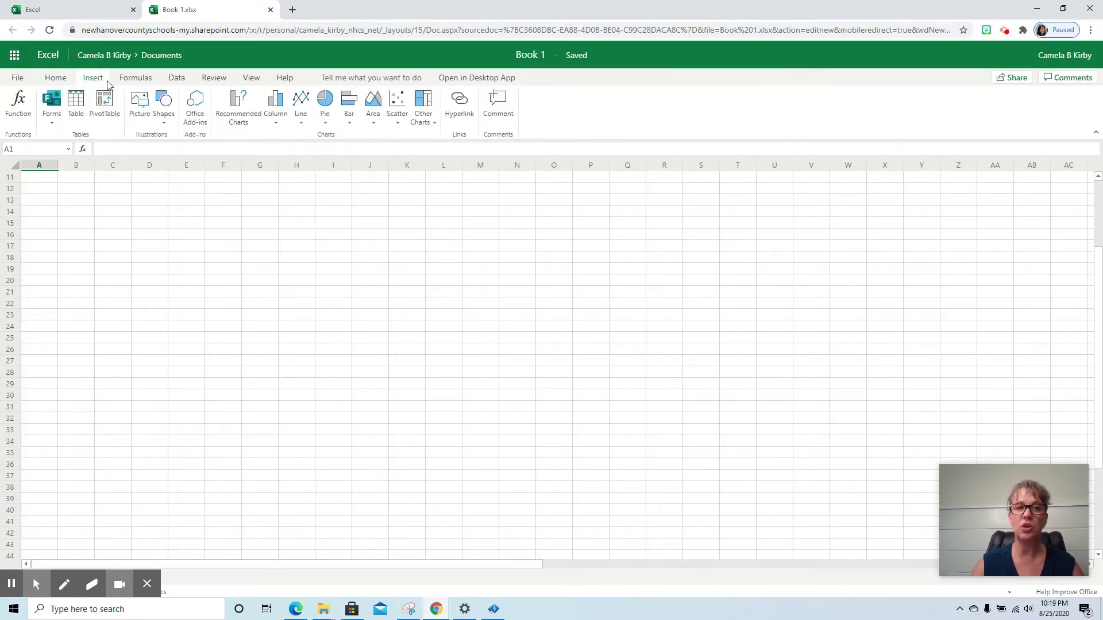
{"action": "left_click", "coordinate": [130, 81]}
{"action": "left_click", "coordinate": [179, 79]}
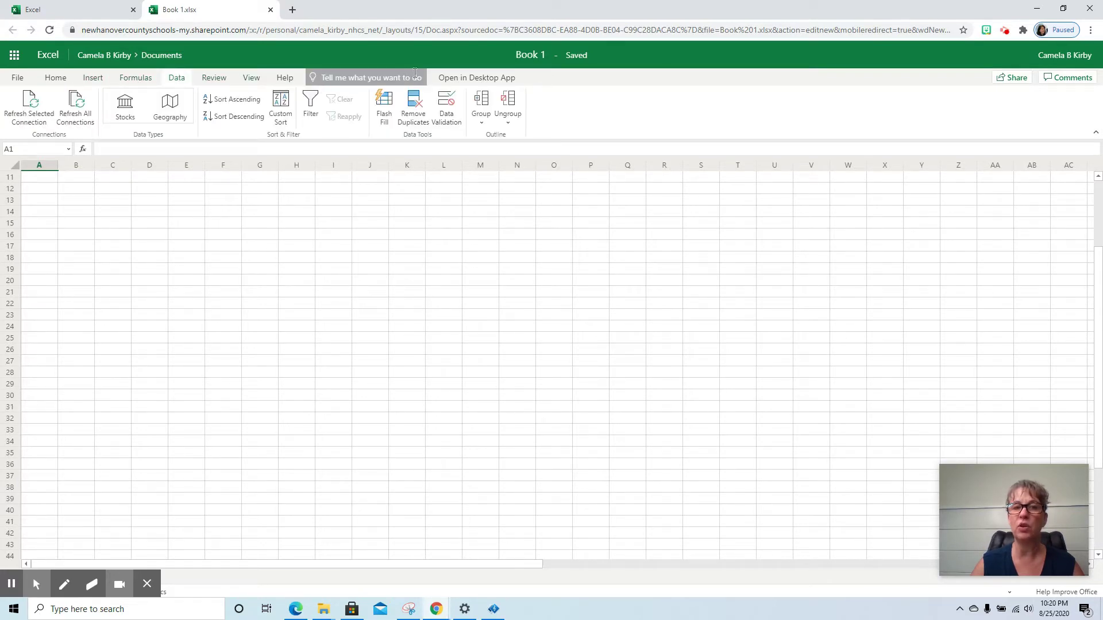
{"action": "left_click", "coordinate": [54, 78]}
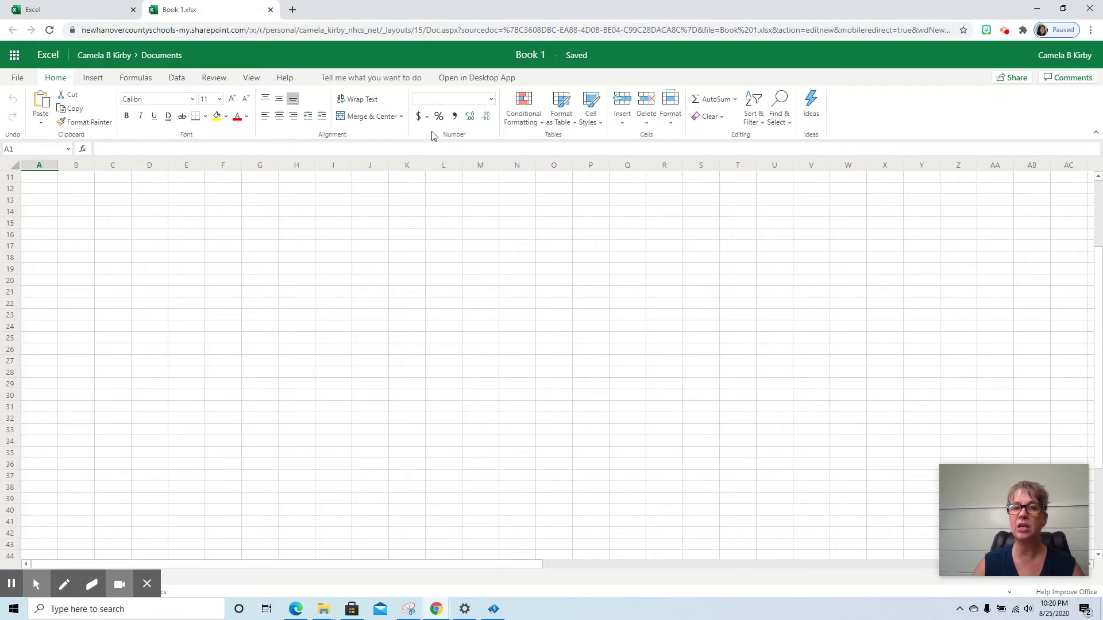
{"action": "left_click", "coordinate": [90, 81]}
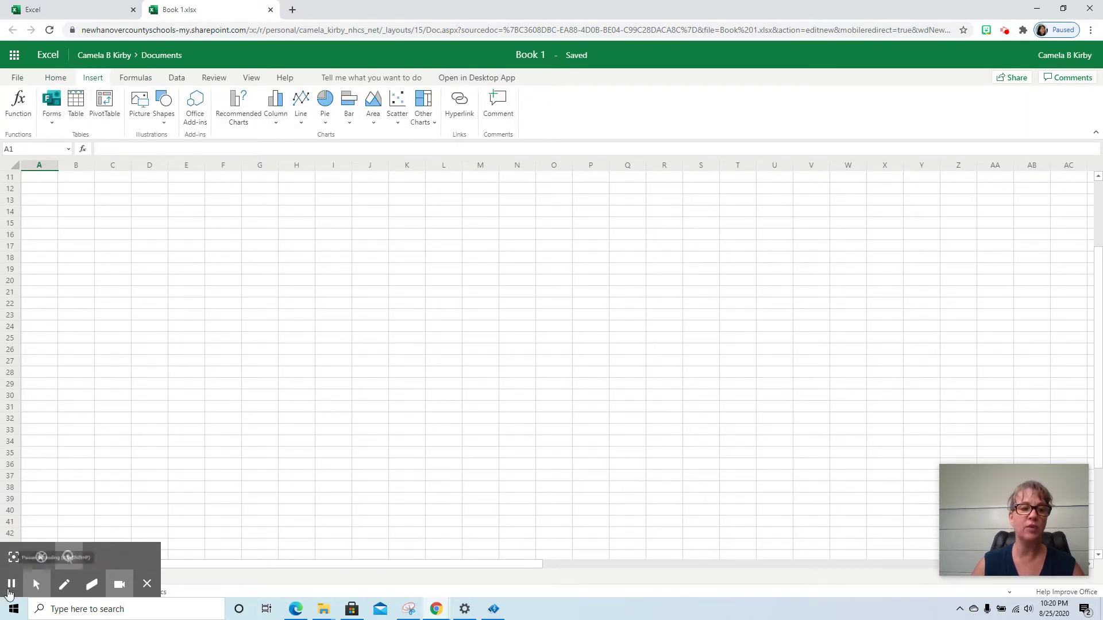
{"action": "left_click", "coordinate": [14, 558]}
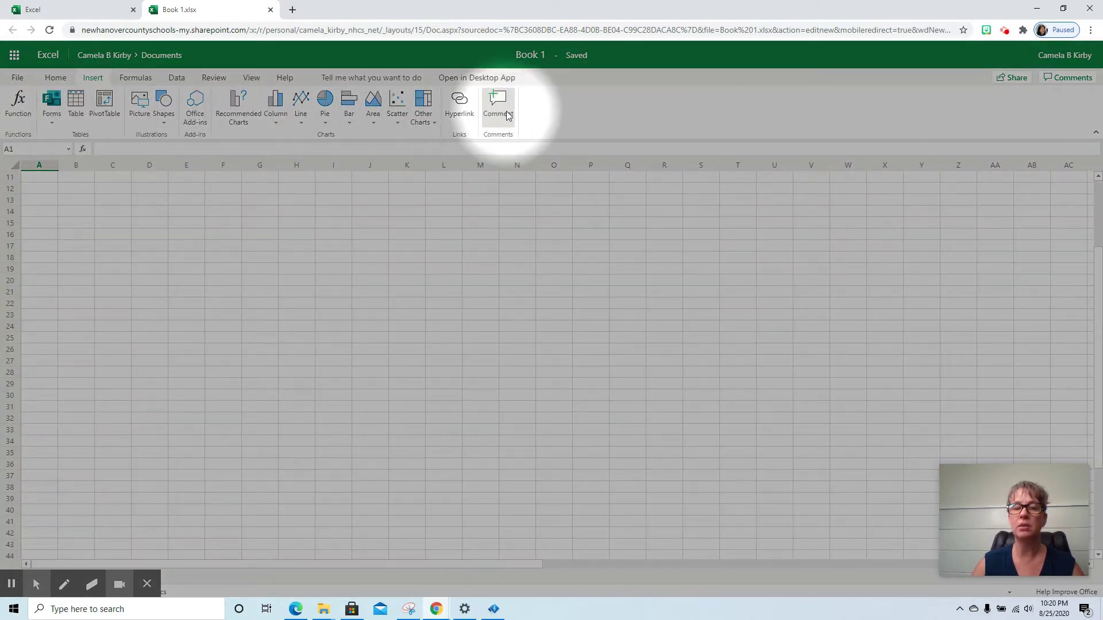
{"action": "left_click", "coordinate": [59, 80]}
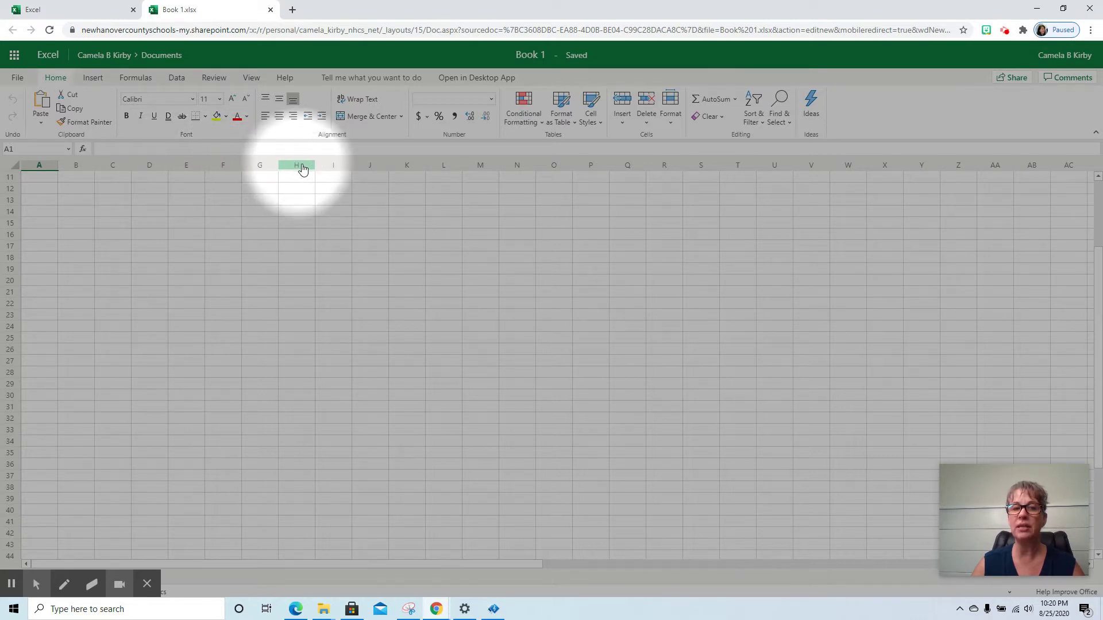
Step: Select the whole of column A, column B and column K one after another to show how columns are lettered
{"action": "left_click", "coordinate": [34, 169]}
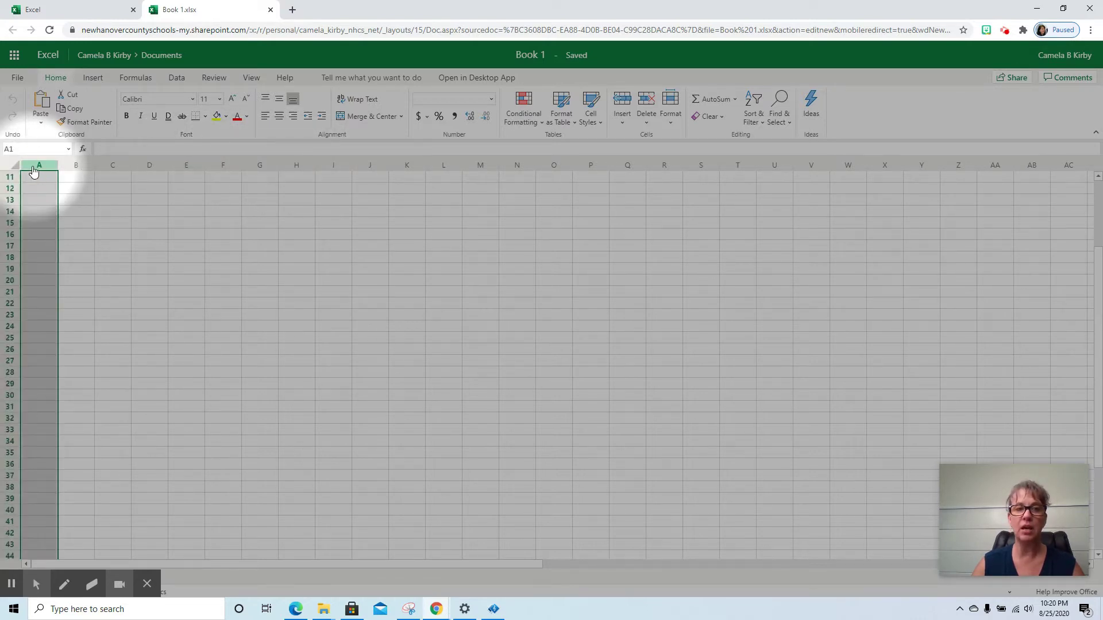
{"action": "left_click", "coordinate": [73, 167]}
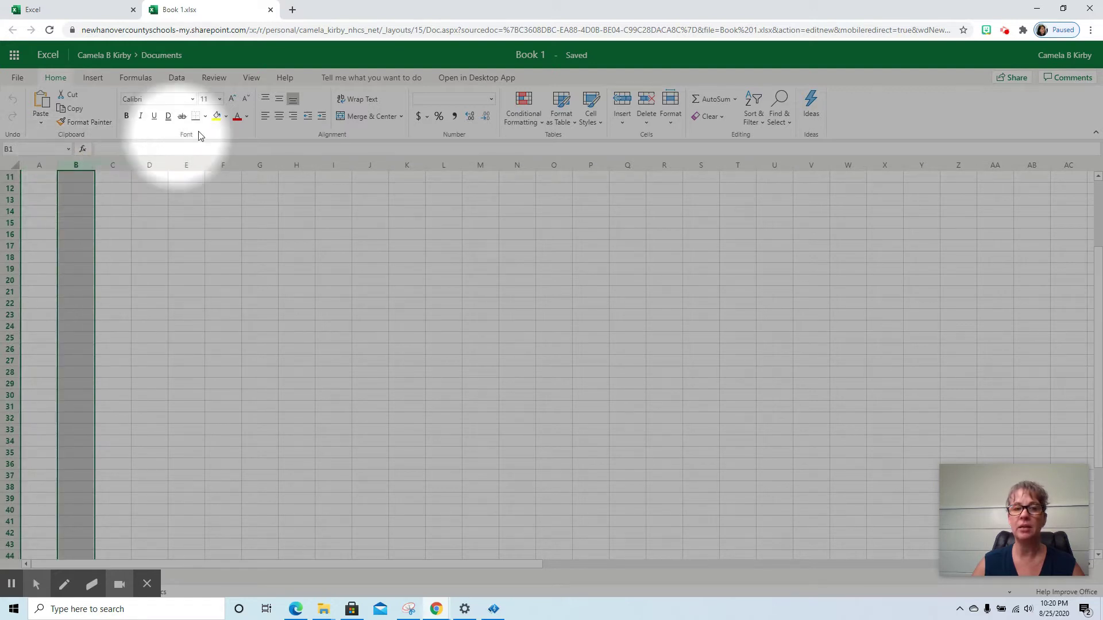
{"action": "left_click", "coordinate": [406, 167]}
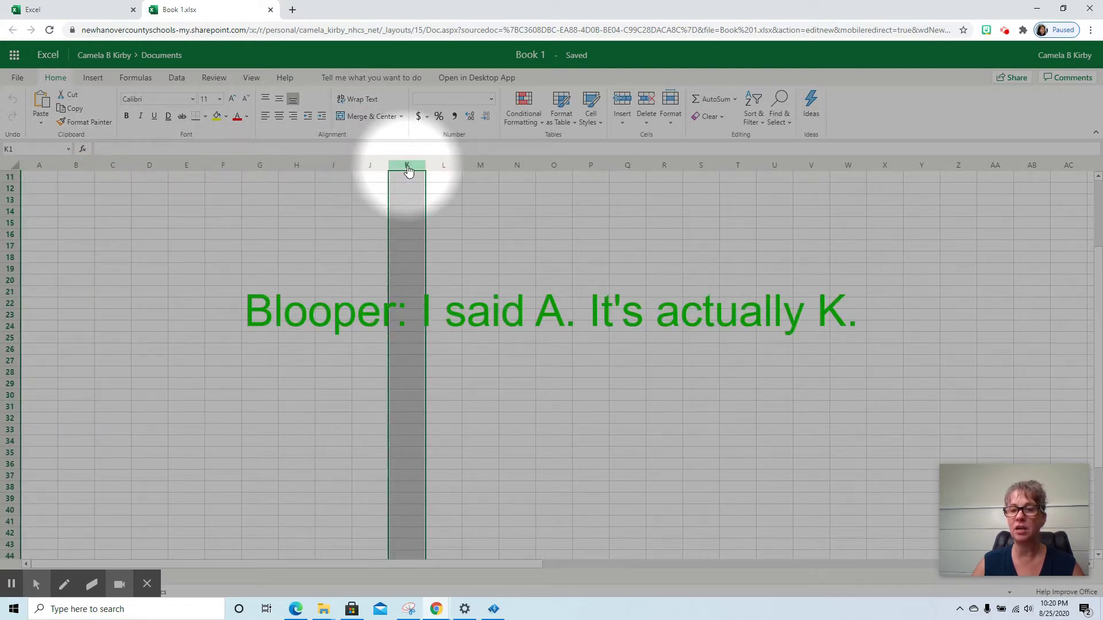
{"action": "scroll", "coordinate": [52, 238], "scroll_direction": "up", "scroll_amount": 4}
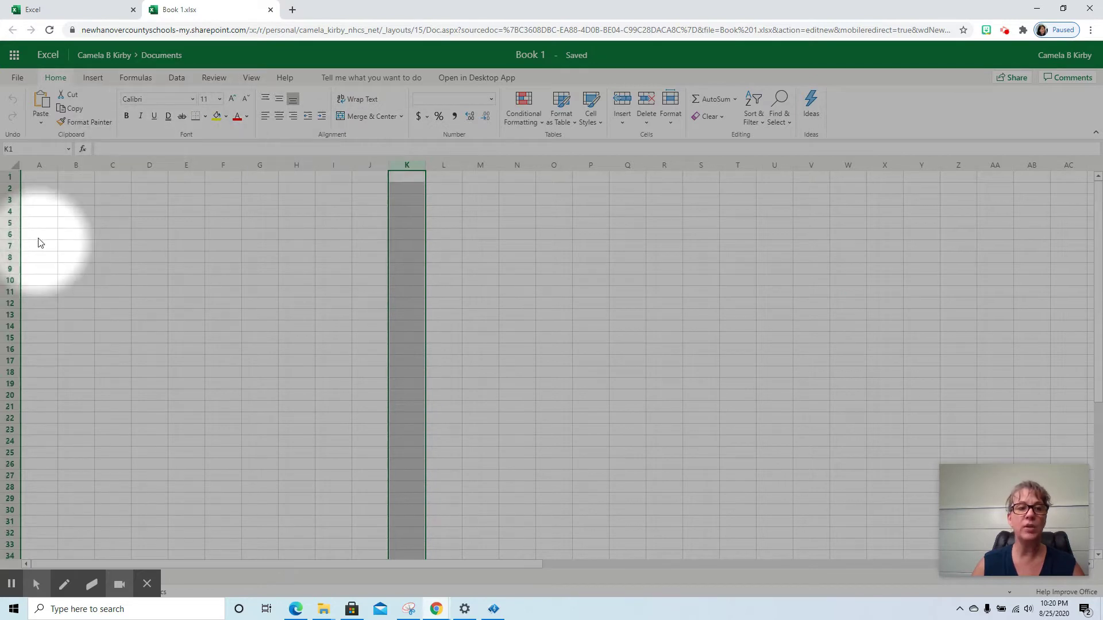
Step: Select the entire rows 1, 2, 3 and 4 one after another to show how rows are numbered
{"action": "mouse_move", "coordinate": [2, 585]}
{"action": "left_click", "coordinate": [6, 563]}
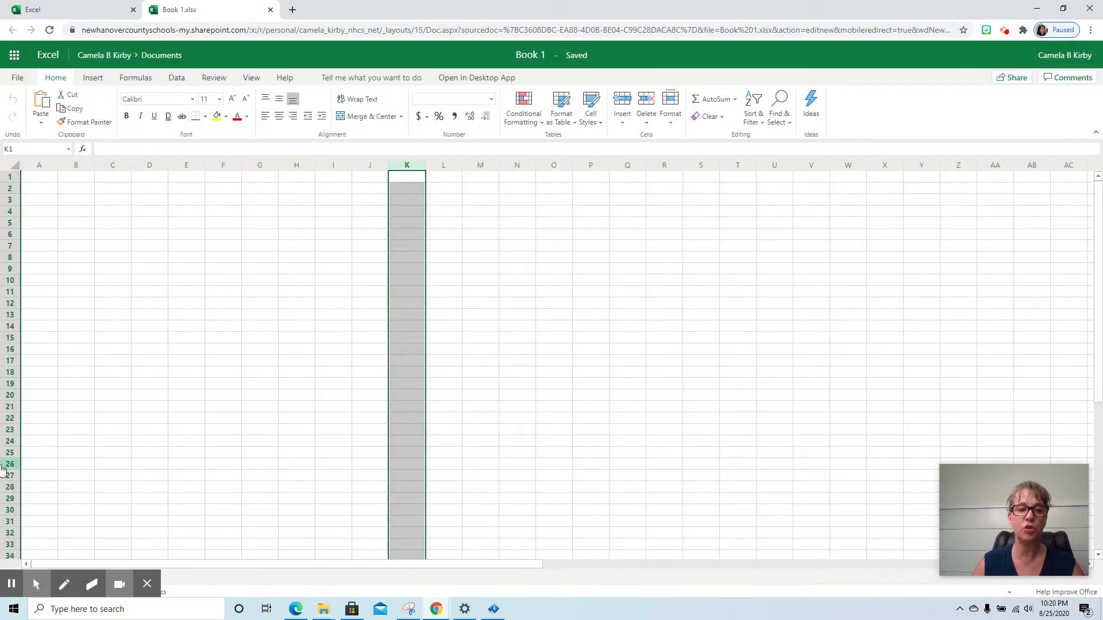
{"action": "mouse_move", "coordinate": [11, 583]}
{"action": "left_click", "coordinate": [14, 556]}
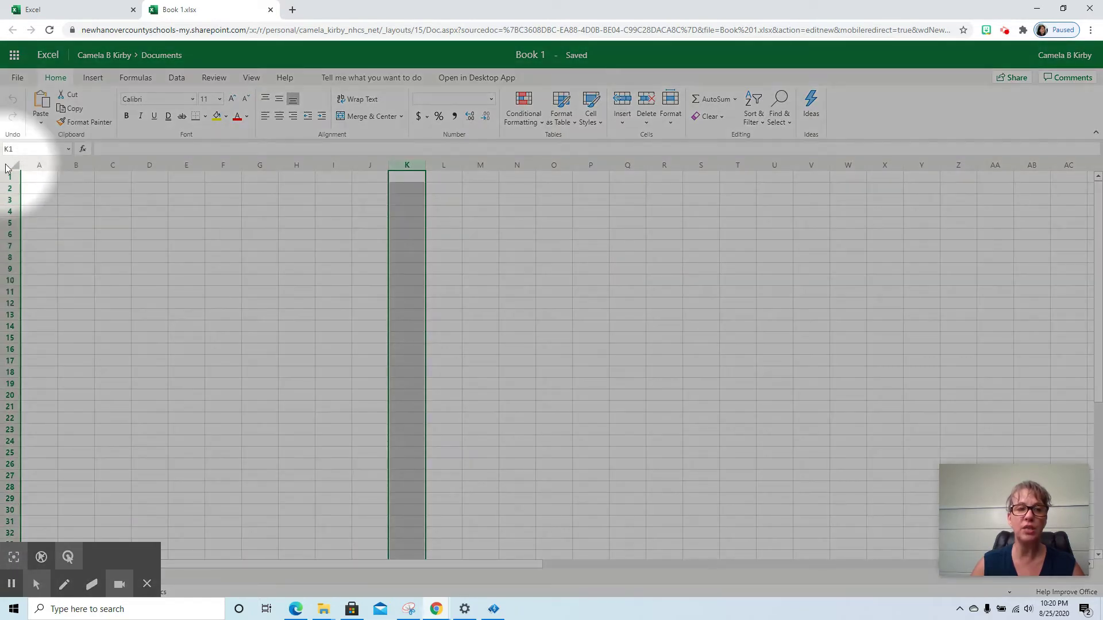
{"action": "left_click", "coordinate": [10, 178]}
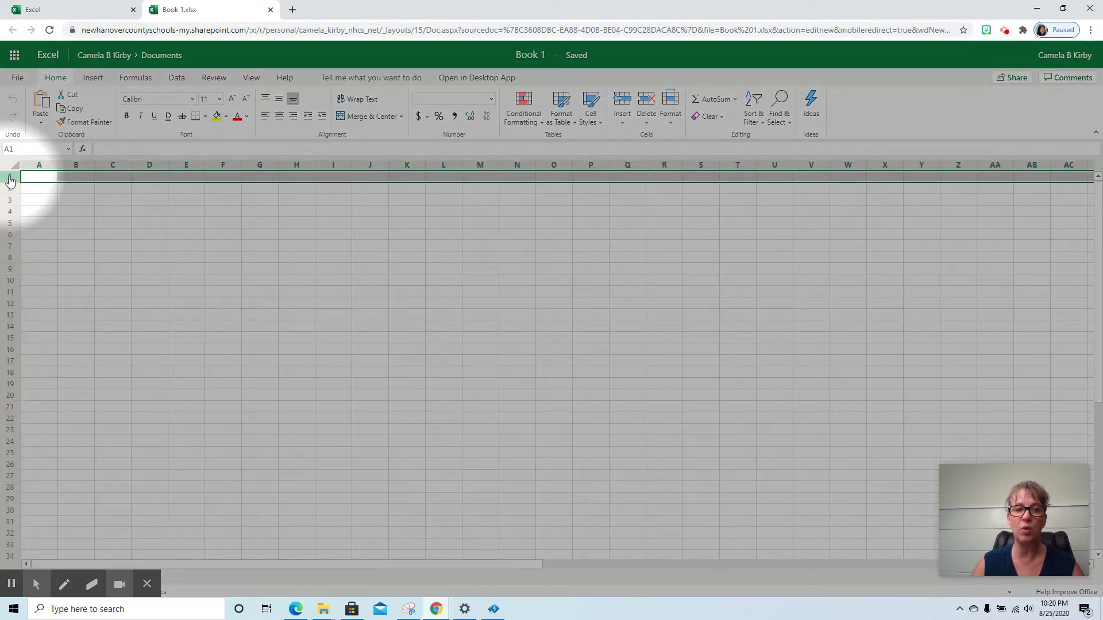
{"action": "left_click", "coordinate": [9, 189]}
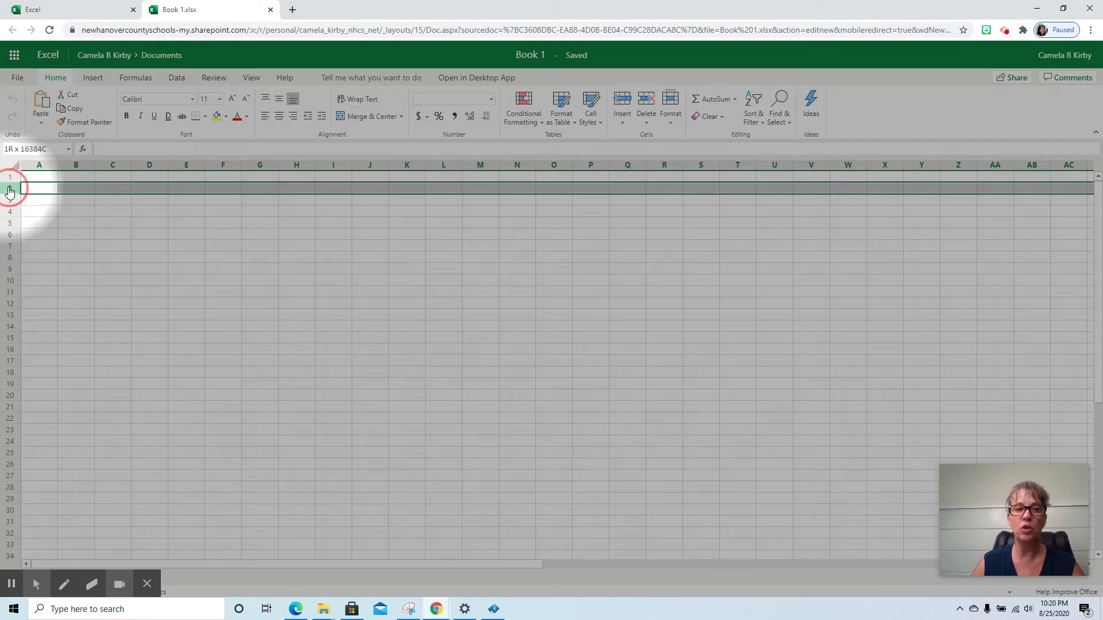
{"action": "left_click", "coordinate": [9, 200]}
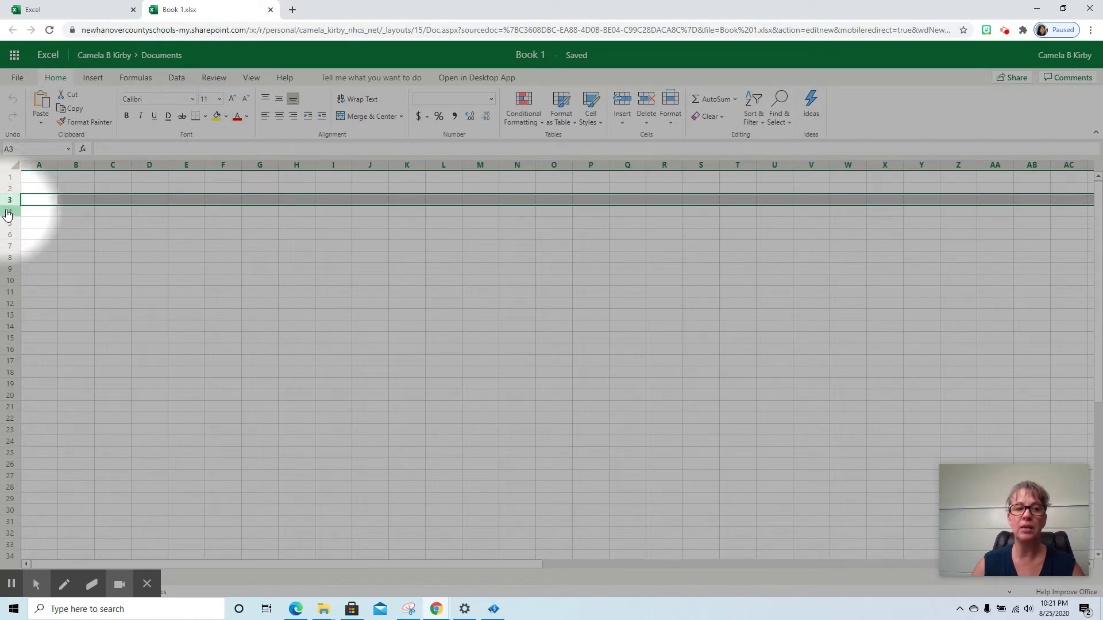
{"action": "left_click", "coordinate": [8, 213]}
Step: Select the single cell D6 and after it cell D8 to show individual cells
{"action": "mouse_move", "coordinate": [7, 580]}
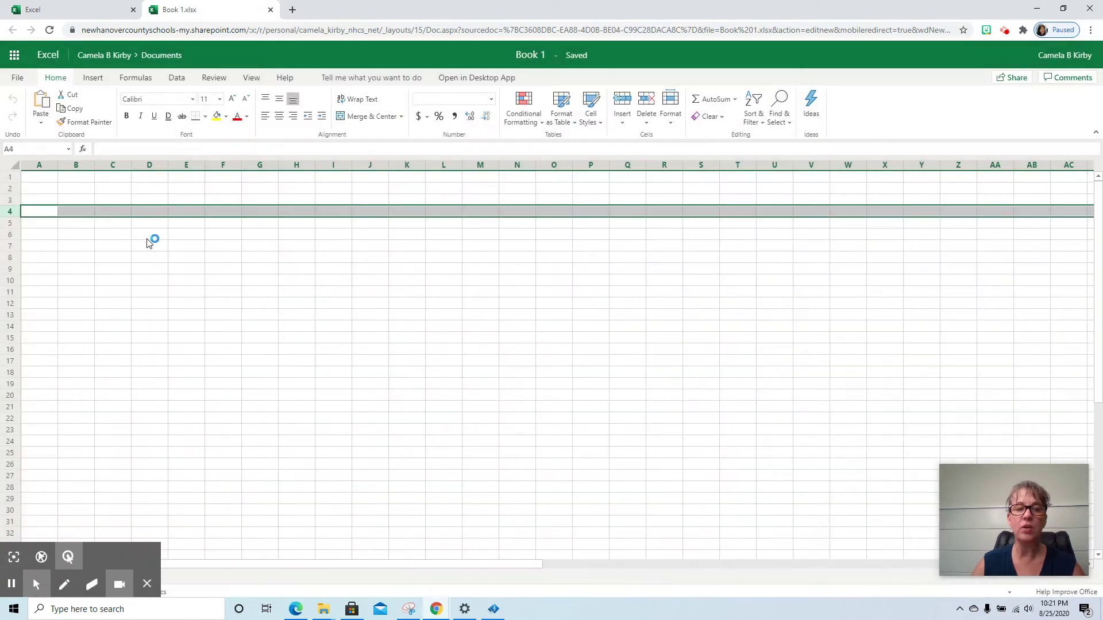
{"action": "left_click", "coordinate": [154, 235]}
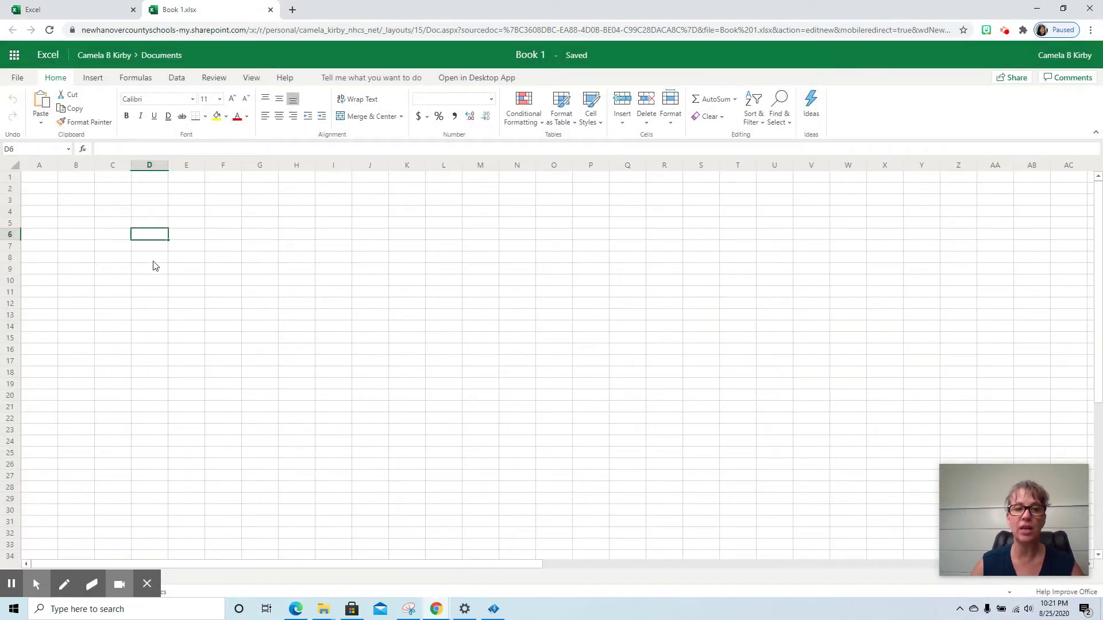
{"action": "left_click", "coordinate": [153, 261]}
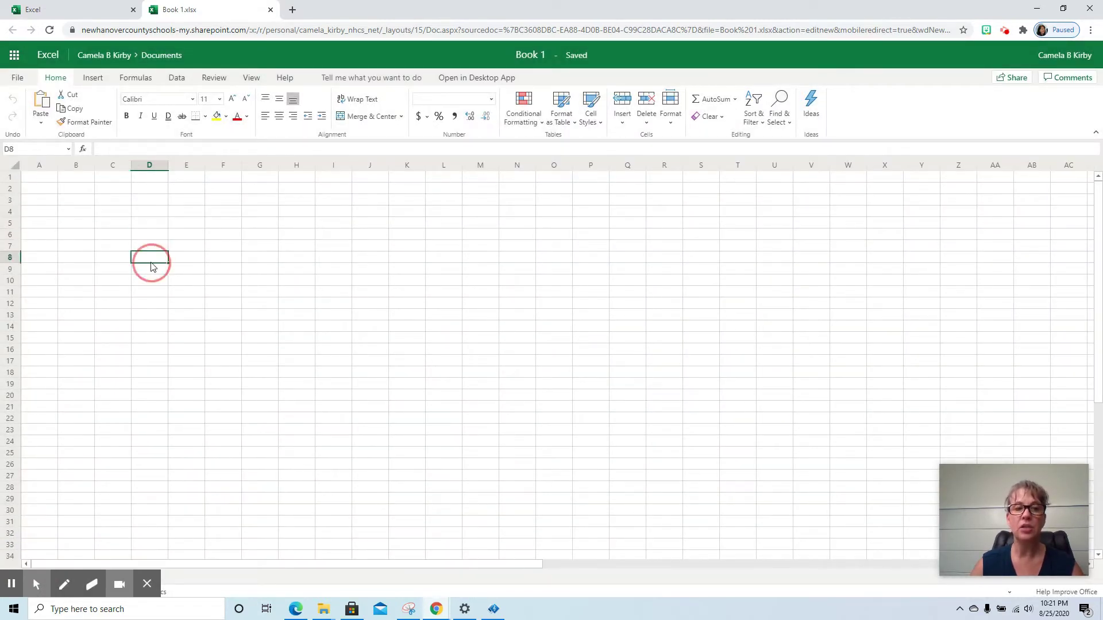
Step: Select single cells across the sheet one after another, including J5, D4, F7, H4, H6 and O2, to show how cells are addressed
{"action": "left_click", "coordinate": [268, 225]}
{"action": "left_click", "coordinate": [361, 224]}
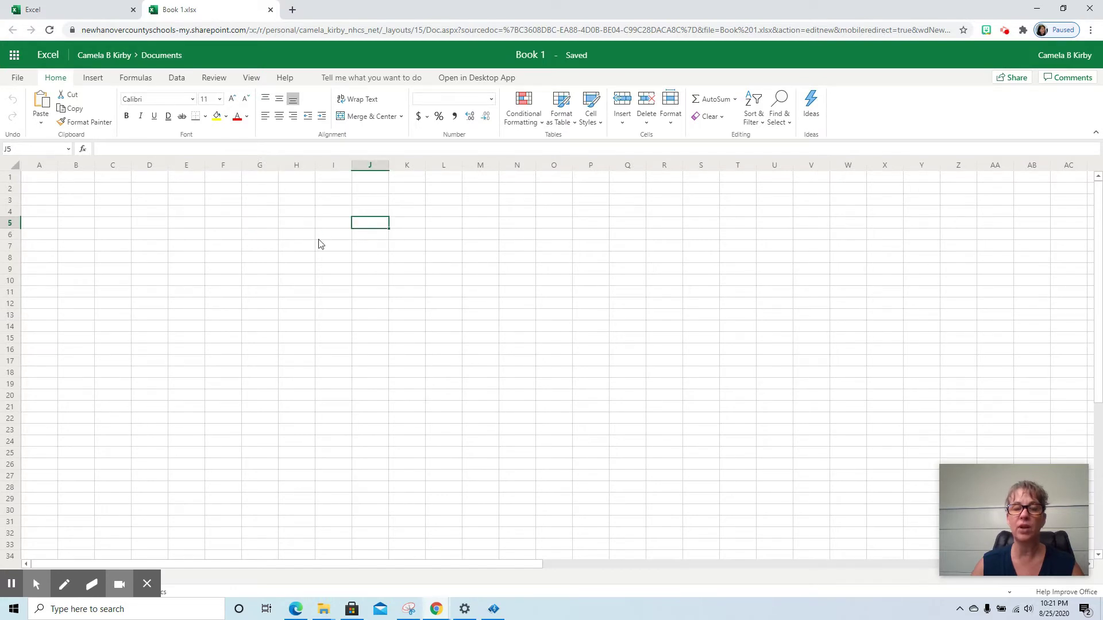
{"action": "left_click", "coordinate": [217, 239]}
{"action": "left_click", "coordinate": [149, 213]}
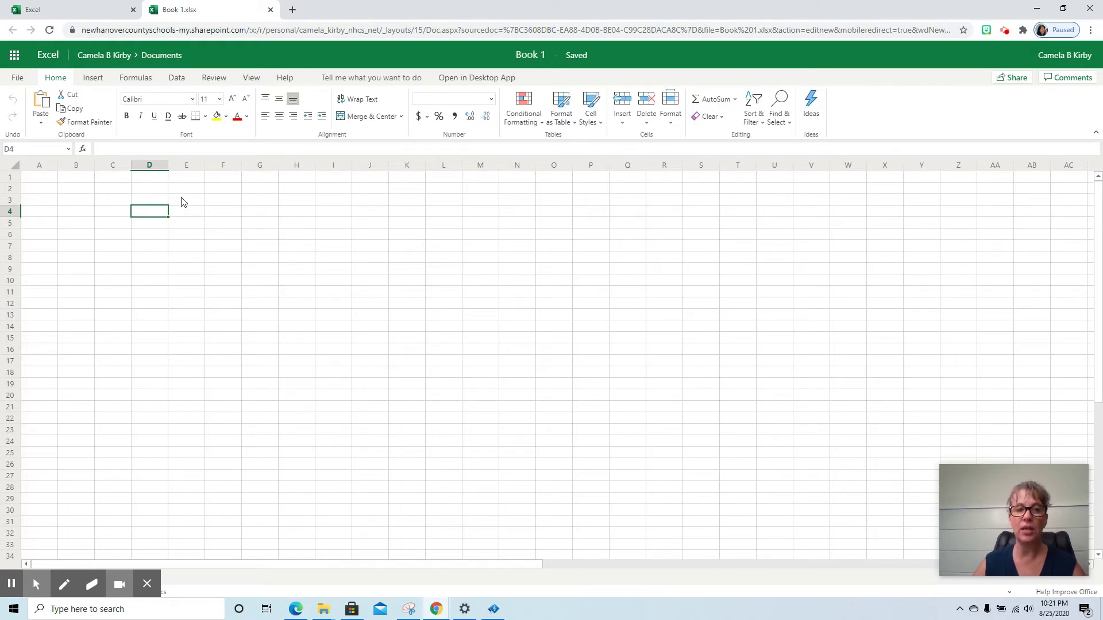
{"action": "left_click", "coordinate": [143, 216]}
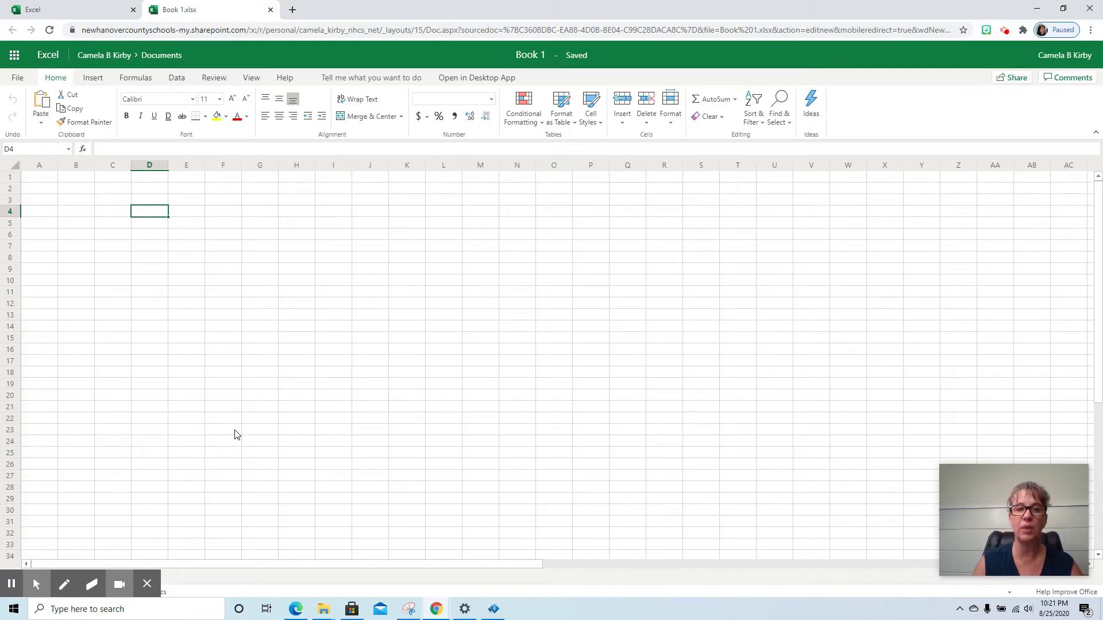
{"action": "left_click", "coordinate": [150, 246]}
{"action": "left_click", "coordinate": [229, 248]}
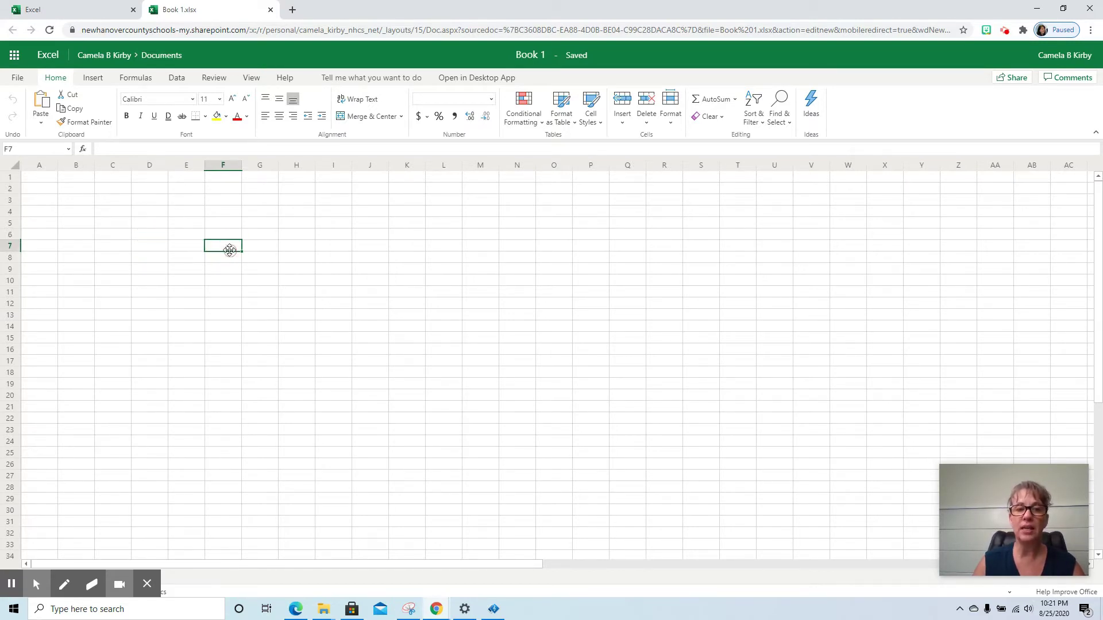
{"action": "left_click", "coordinate": [299, 212]}
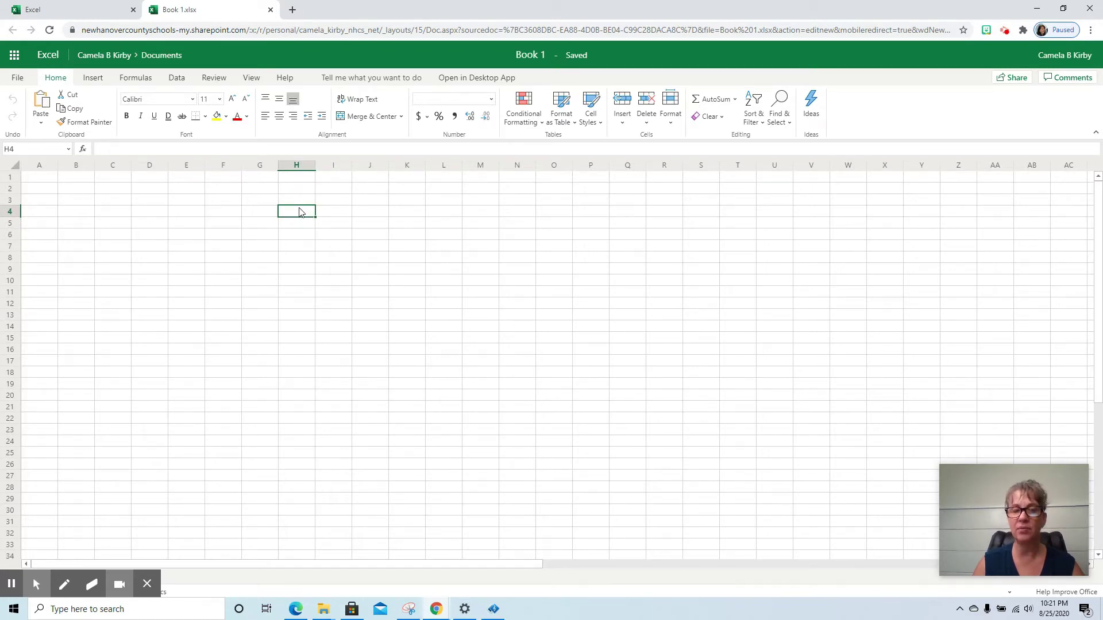
{"action": "left_click", "coordinate": [289, 234]}
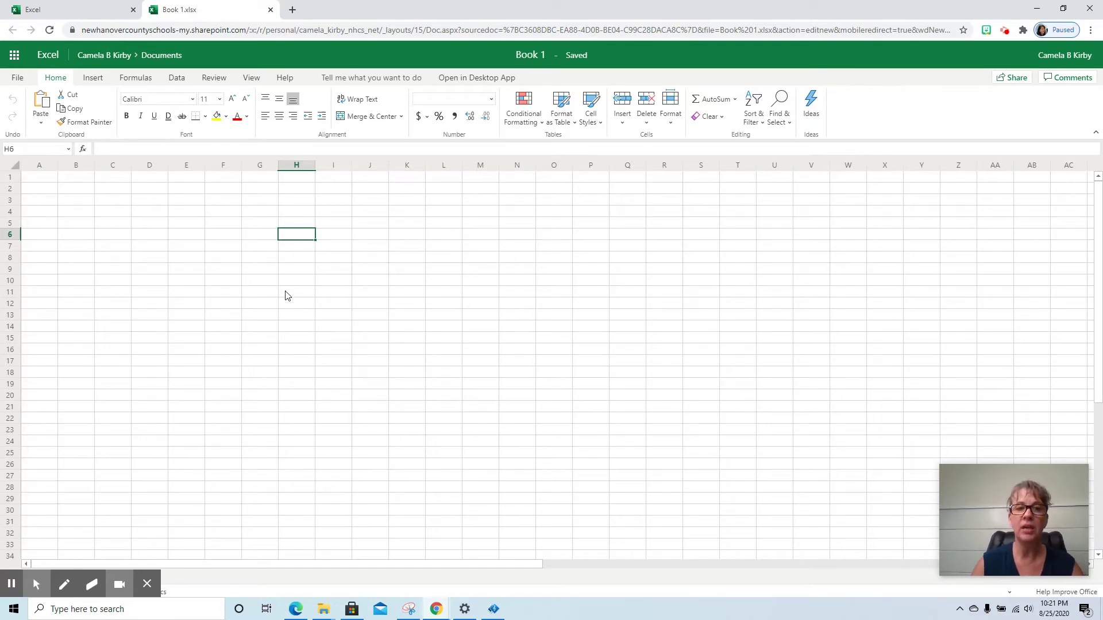
{"action": "left_click", "coordinate": [295, 230]}
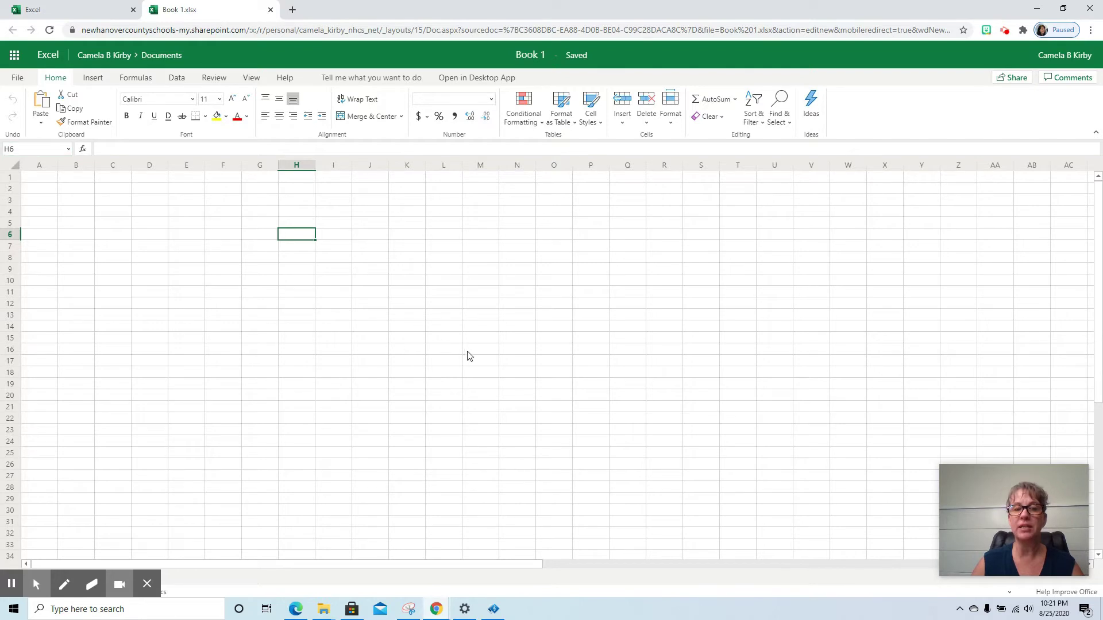
{"action": "left_click", "coordinate": [556, 191]}
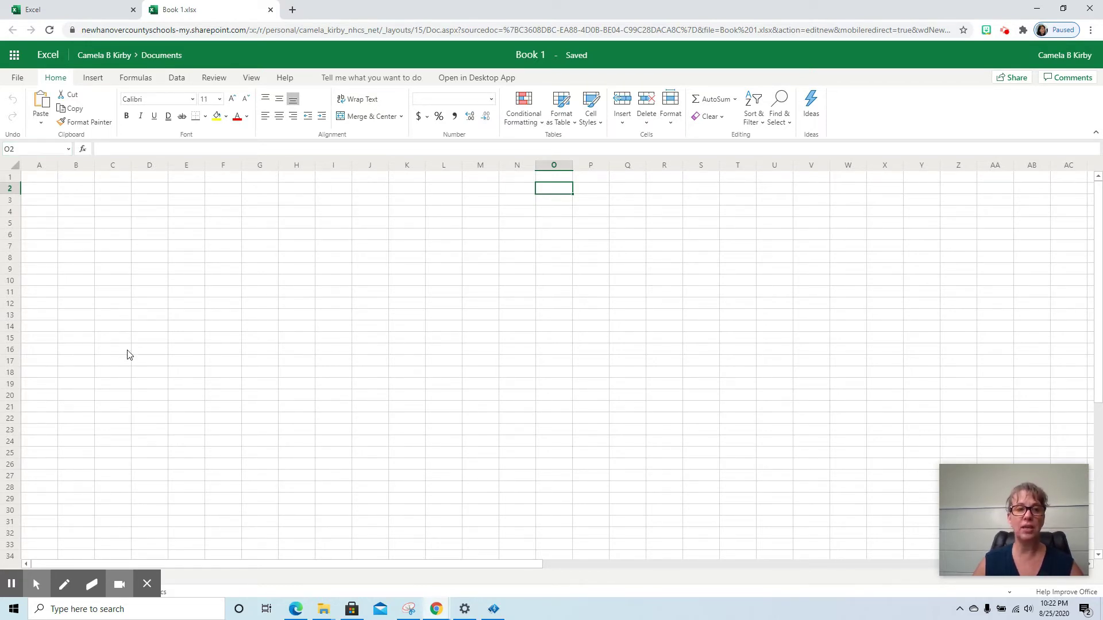
Step: Enter the numbers 1, 2, 3, 4 and 5 down column A in cells A1 to A5
{"action": "left_click", "coordinate": [41, 178]}
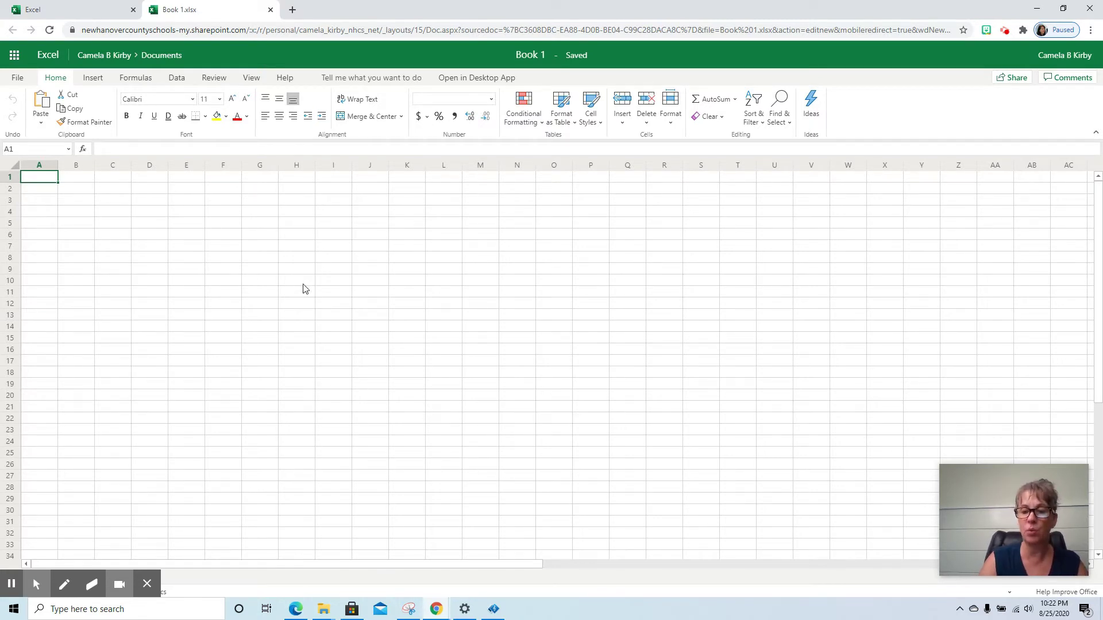
{"action": "type", "text": "1"}
{"action": "key", "text": "Return"}
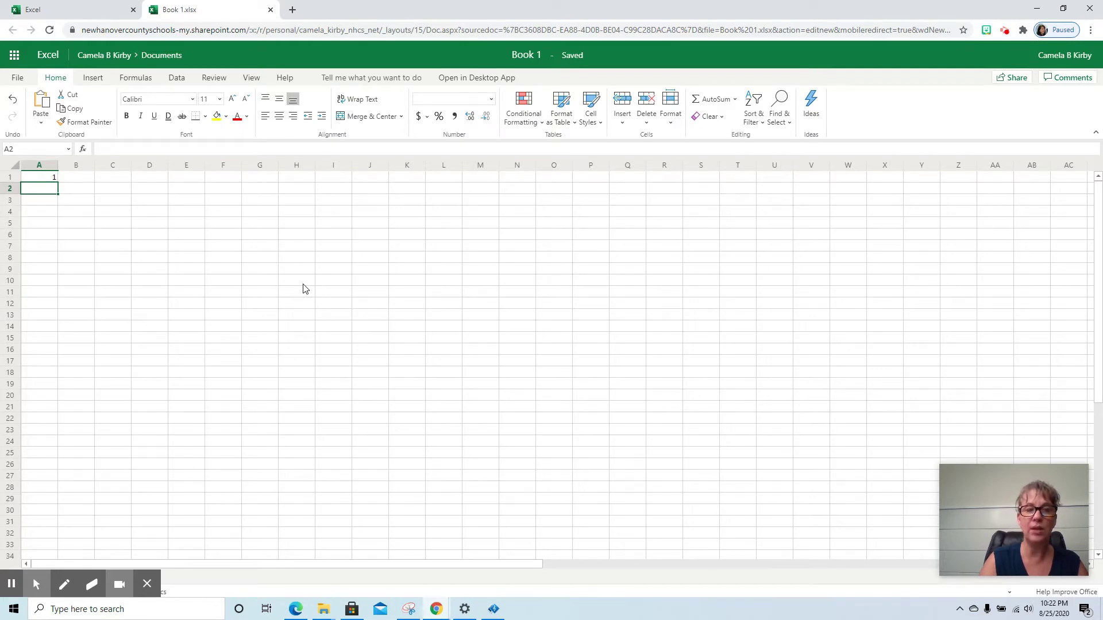
{"action": "type", "text": "2"}
{"action": "key", "text": "Return"}
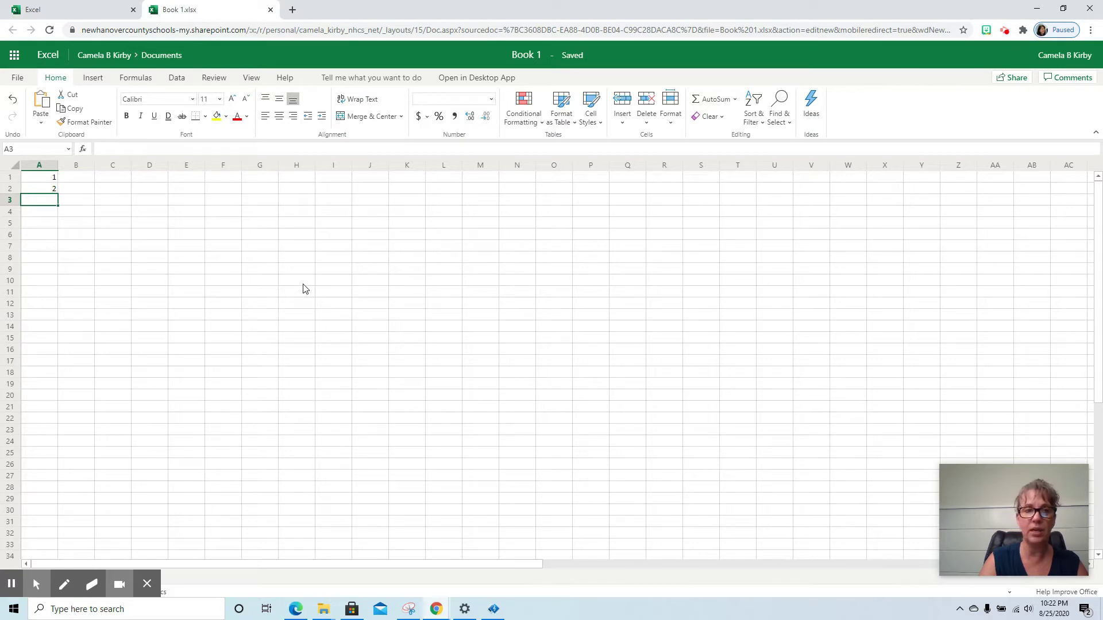
{"action": "type", "text": "3"}
{"action": "key", "text": "Return"}
{"action": "type", "text": "4"}
{"action": "key", "text": "Return"}
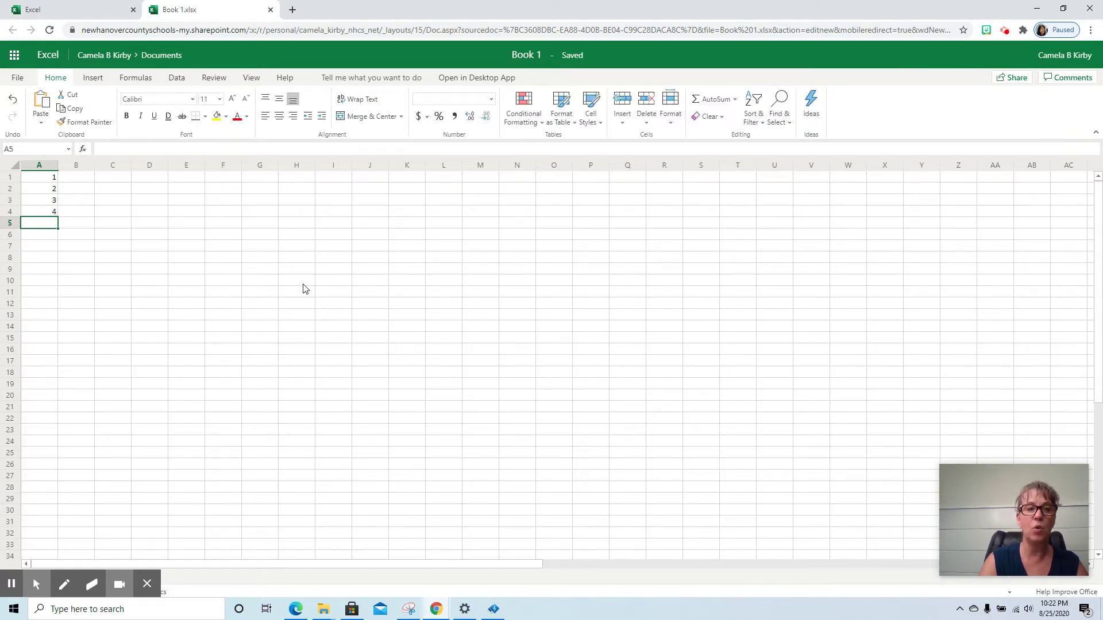
{"action": "type", "text": "5"}
{"action": "key", "text": "Return"}
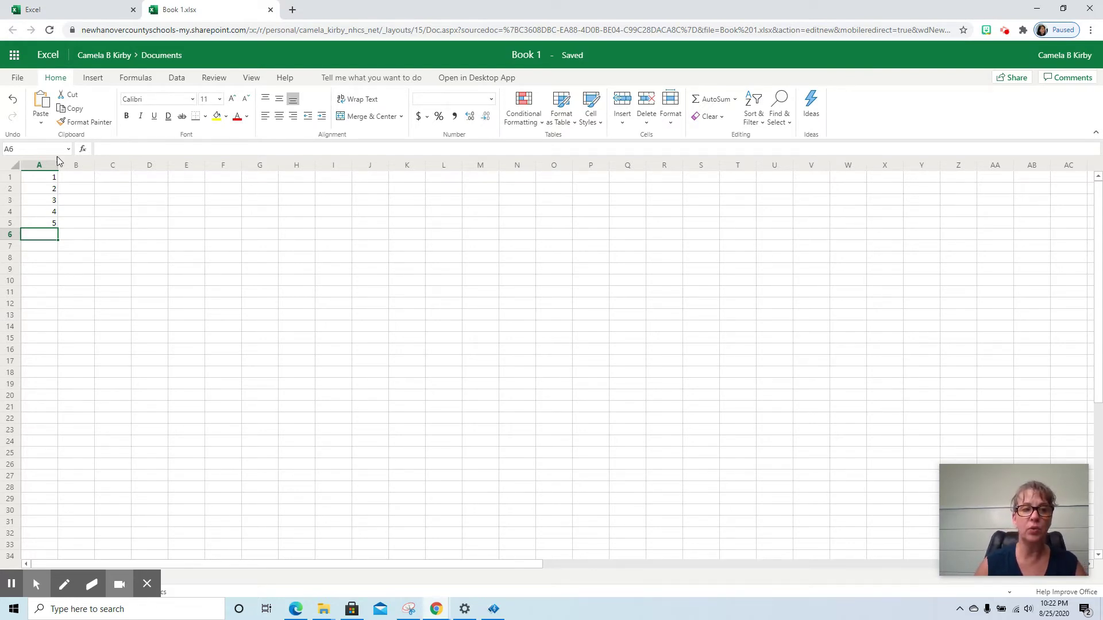
Step: Select the range A1:A5 and enlarge the page to read the selection's average, count and sum
{"action": "left_click_drag", "start_coordinate": [40, 176], "coordinate": [43, 226]}
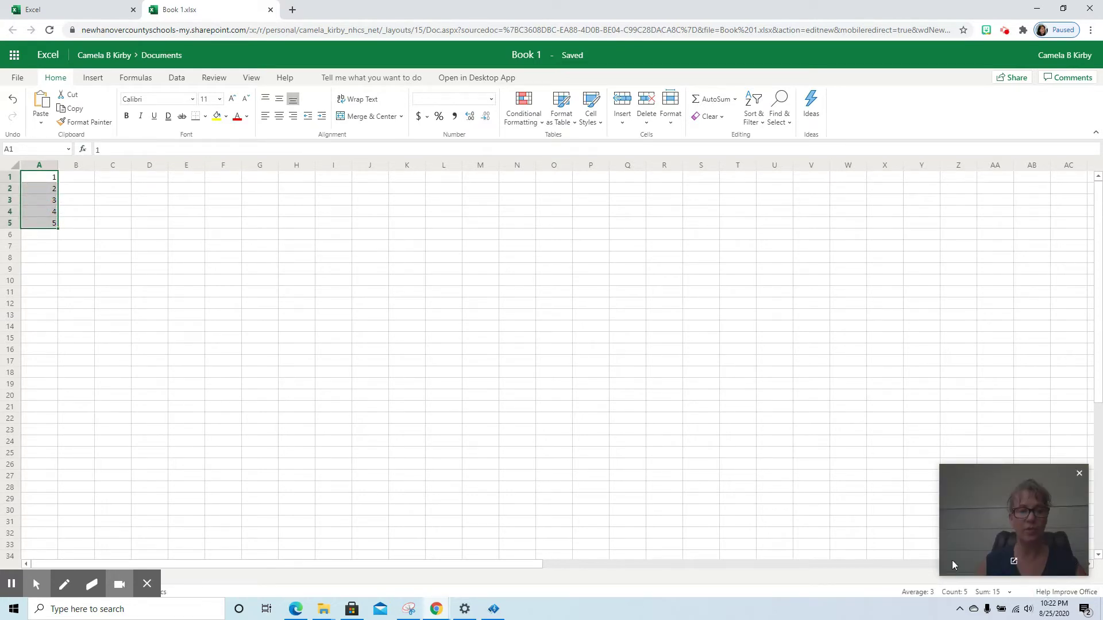
{"action": "key", "text": "ctrl+plus"}
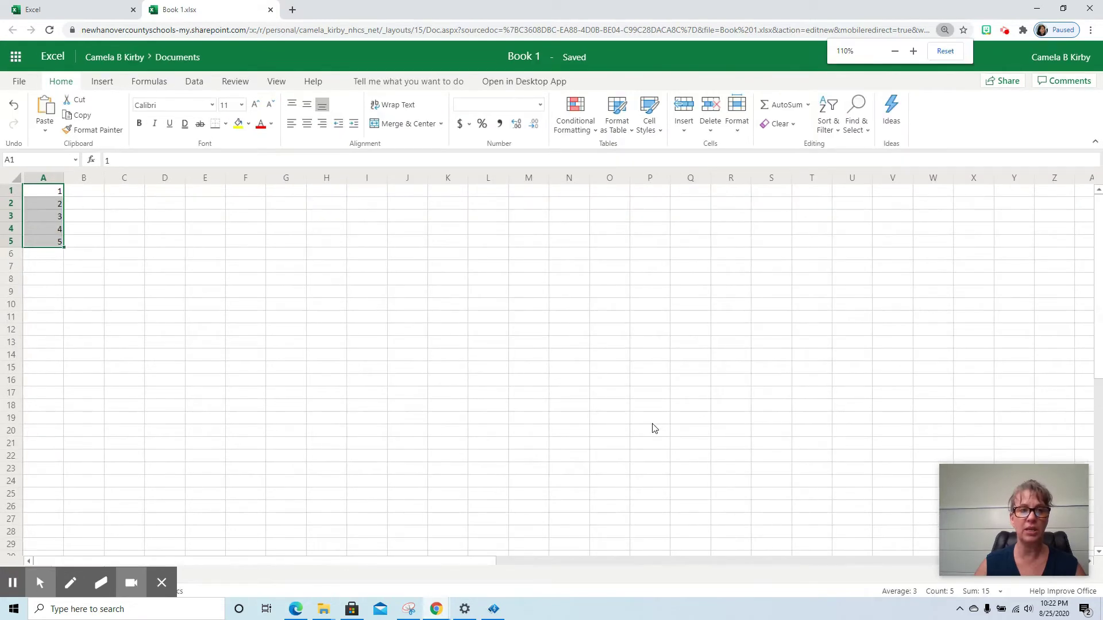
{"action": "key", "text": "ctrl+plus"}
{"action": "key", "text": "ctrl+plus"}
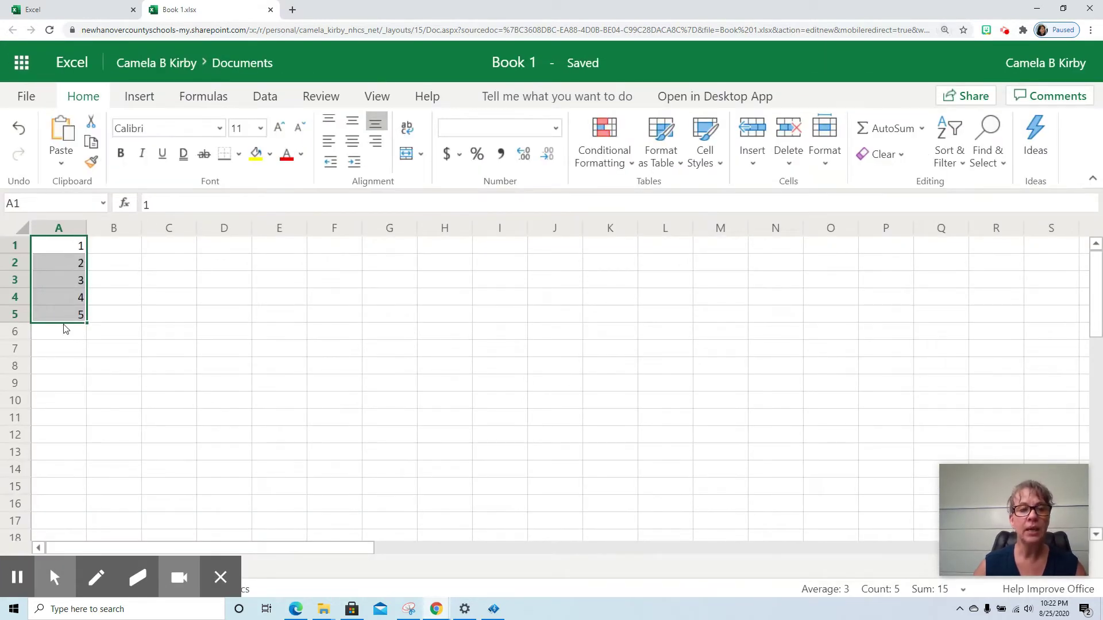
Step: Total the range A1:A5 in cell A6 with AutoSum, giving the formula =SUM(A1:A5)
{"action": "left_click", "coordinate": [64, 333]}
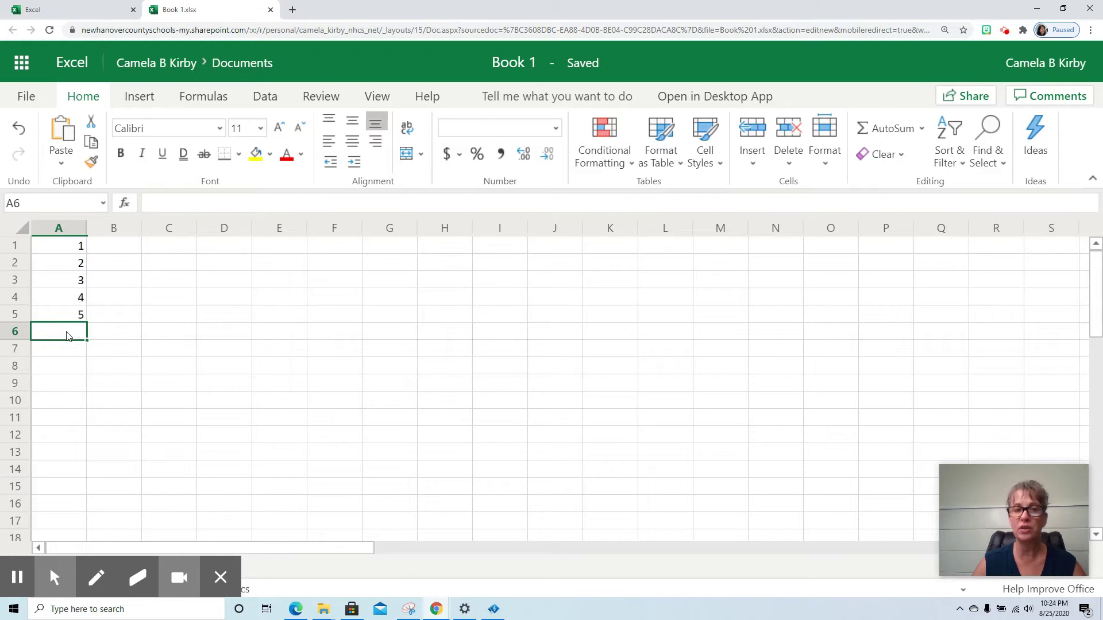
{"action": "left_click", "coordinate": [886, 129]}
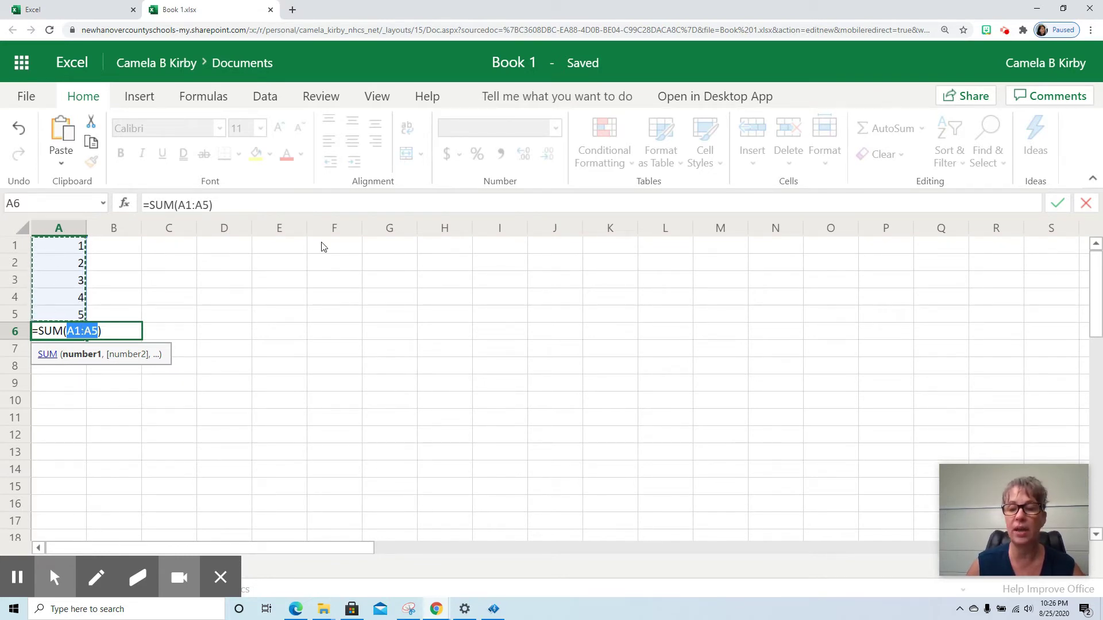
{"action": "key", "text": "Return"}
{"action": "key", "text": "Return"}
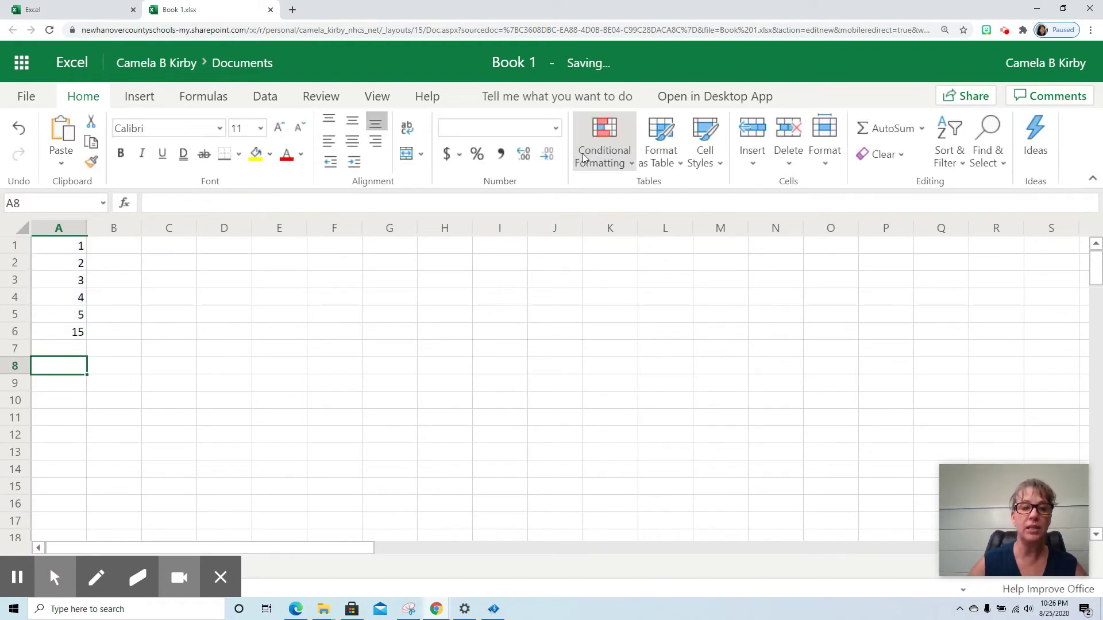
Step: Format the total in cell A6 as bold with a light blue font color
{"action": "left_click", "coordinate": [64, 337]}
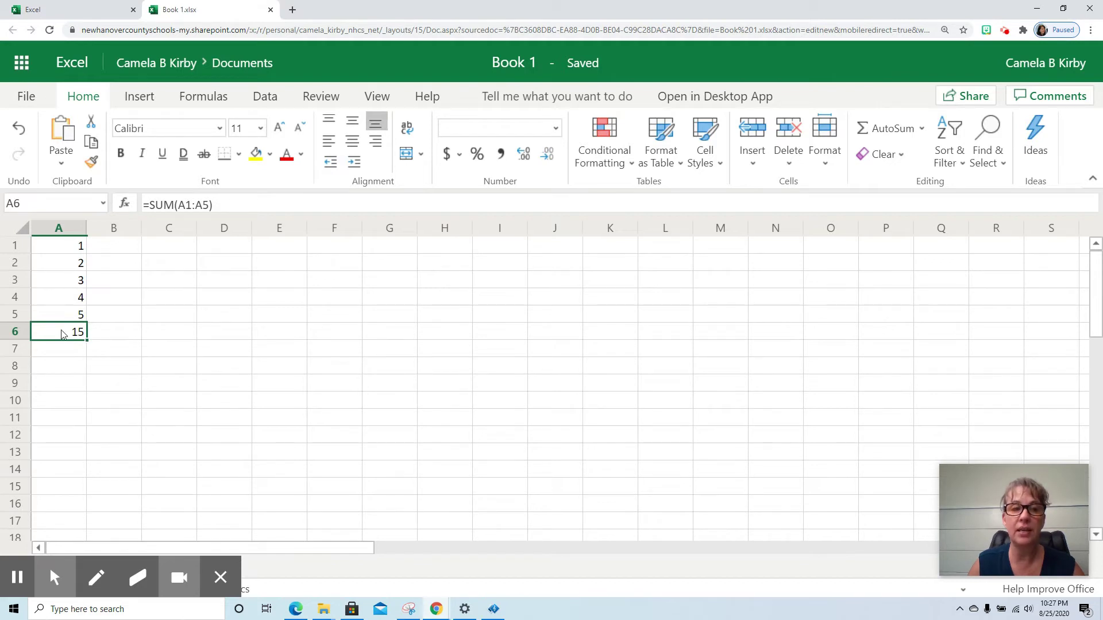
{"action": "left_click", "coordinate": [121, 154]}
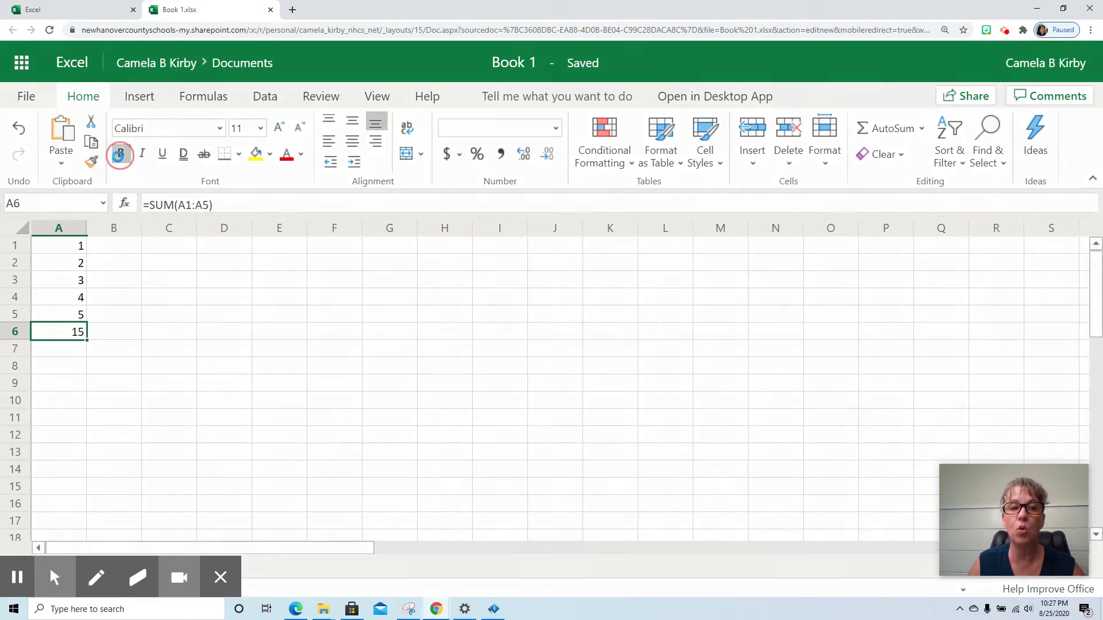
{"action": "left_click", "coordinate": [302, 155]}
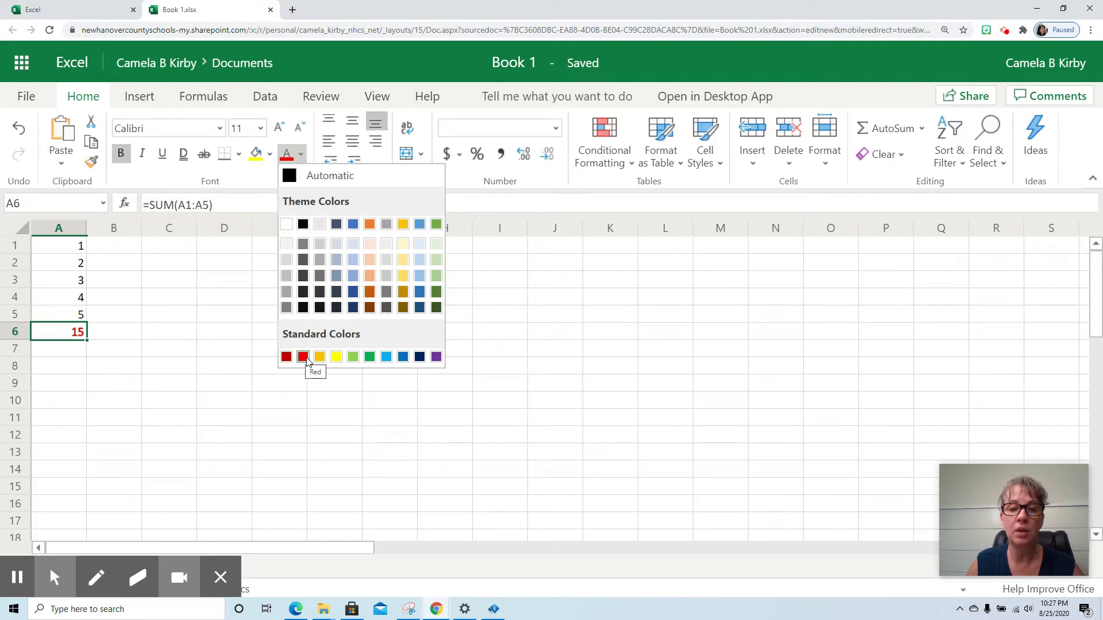
{"action": "left_click", "coordinate": [386, 357]}
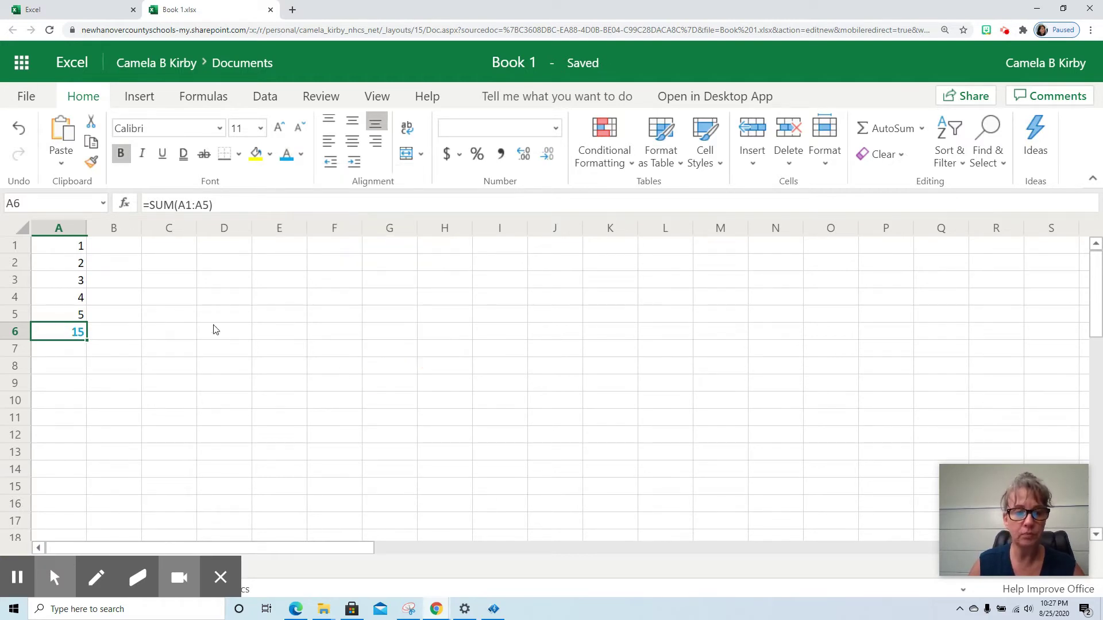
Step: Replace the numbers in A1 to A5 with 6204621, 215426, 345165, 142 and 457 to test the sum formula
{"action": "left_click", "coordinate": [68, 247]}
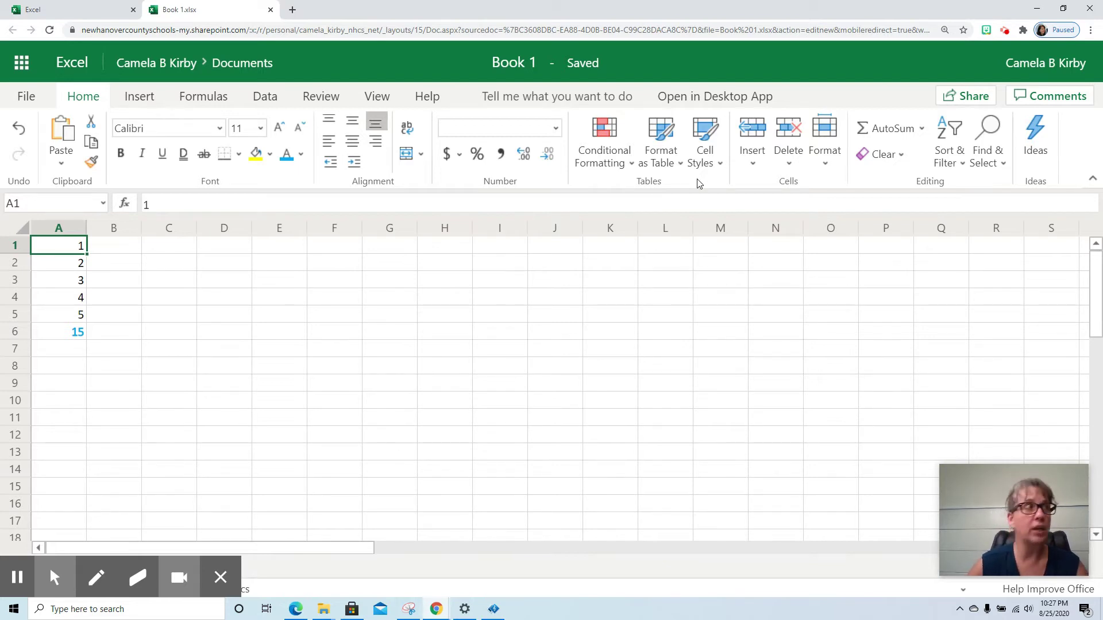
{"action": "type", "text": "6"}
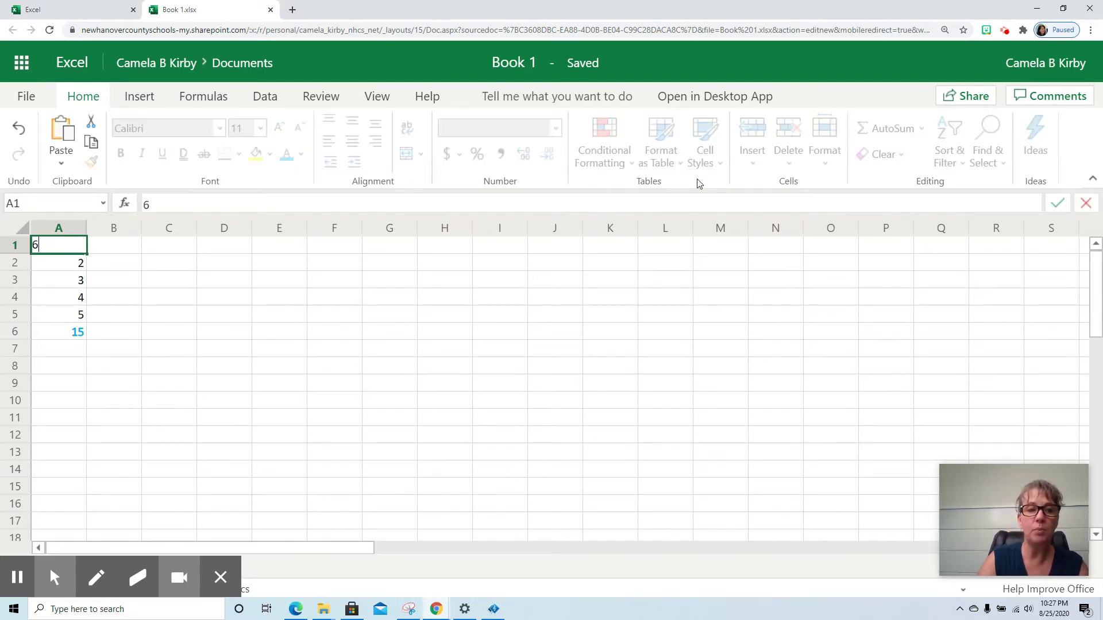
{"action": "type", "text": "204621"}
{"action": "key", "text": "Return"}
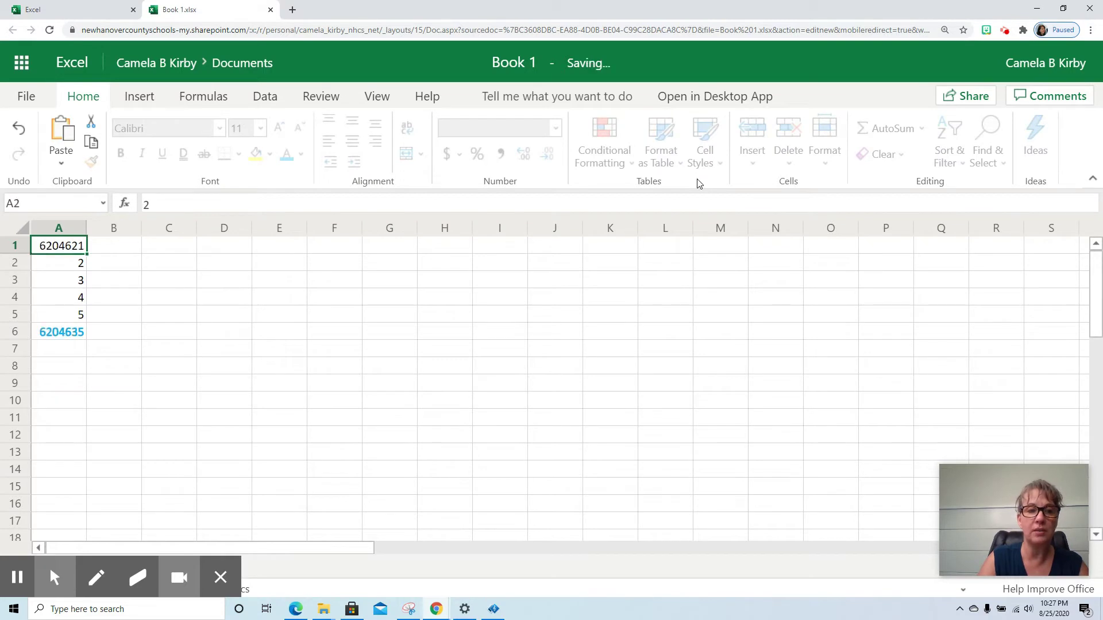
{"action": "type", "text": "215426"}
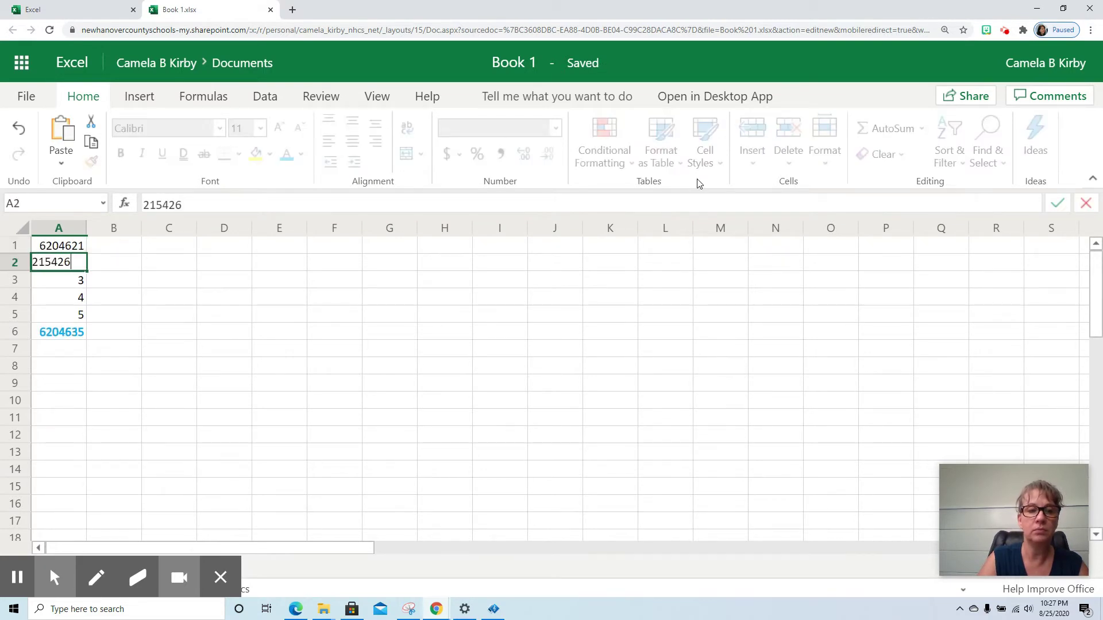
{"action": "key", "text": "Return"}
{"action": "type", "text": "345165"}
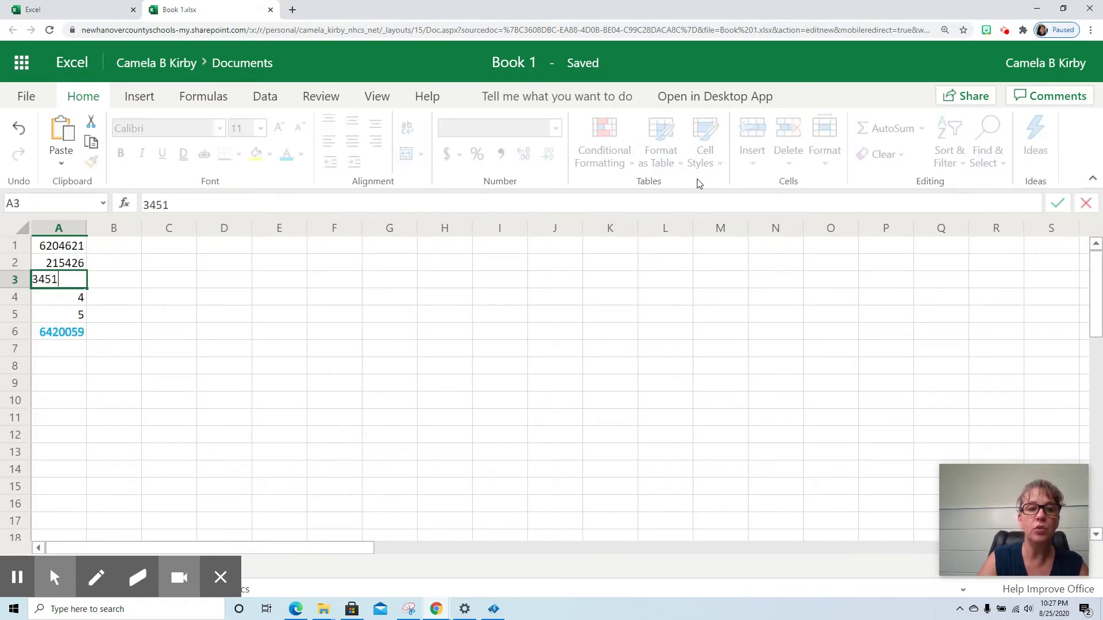
{"action": "key", "text": "Return"}
{"action": "type", "text": "142"}
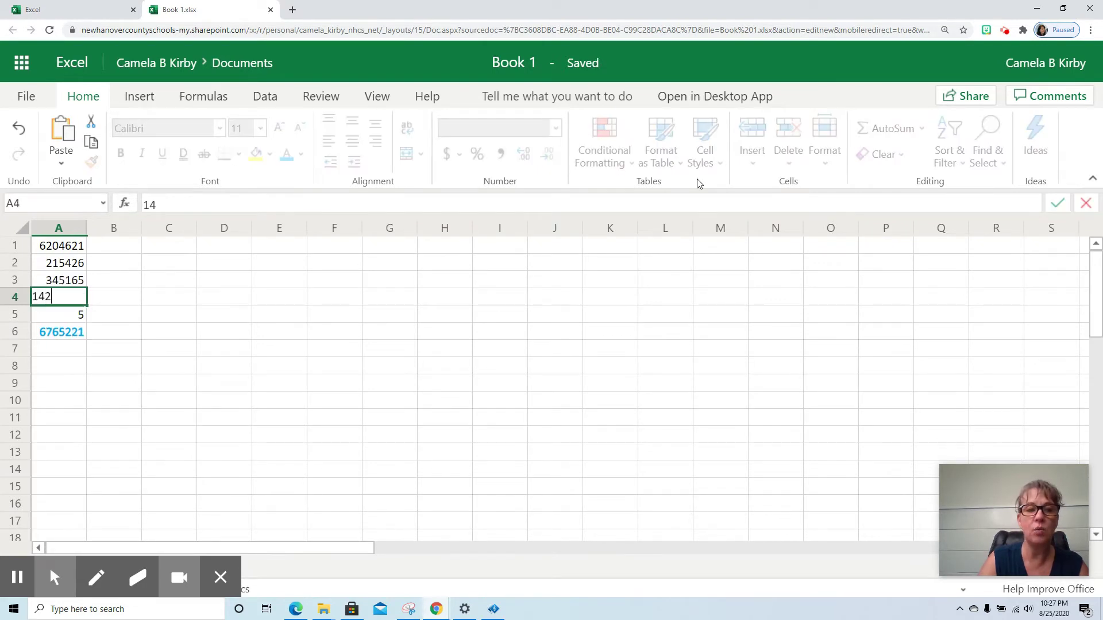
{"action": "key", "text": "Return"}
{"action": "type", "text": "457"}
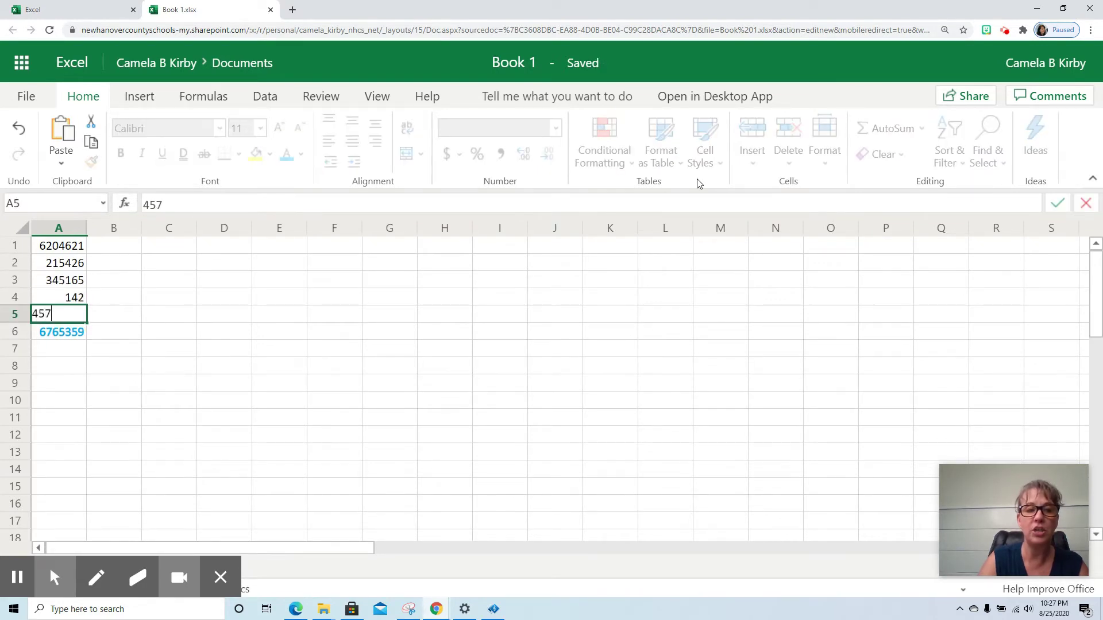
{"action": "key", "text": "Return"}
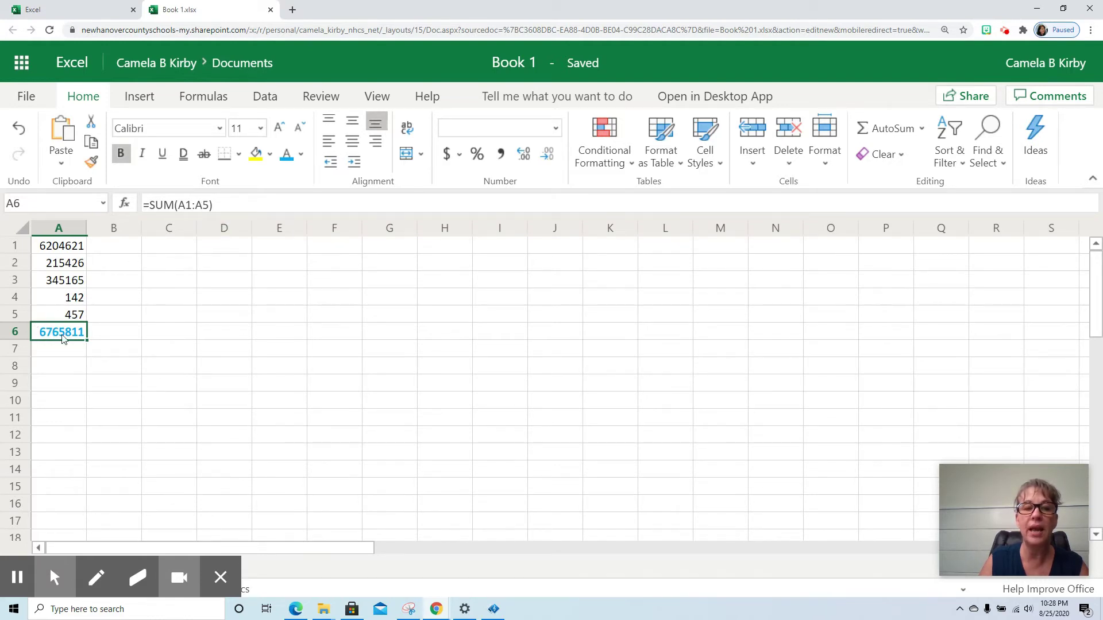
Step: Set each of the five cells A1 to A5 to 1 to test the sum formula again
{"action": "left_click", "coordinate": [52, 246]}
{"action": "type", "text": "1"}
{"action": "key", "text": "Return"}
{"action": "type", "text": "1"}
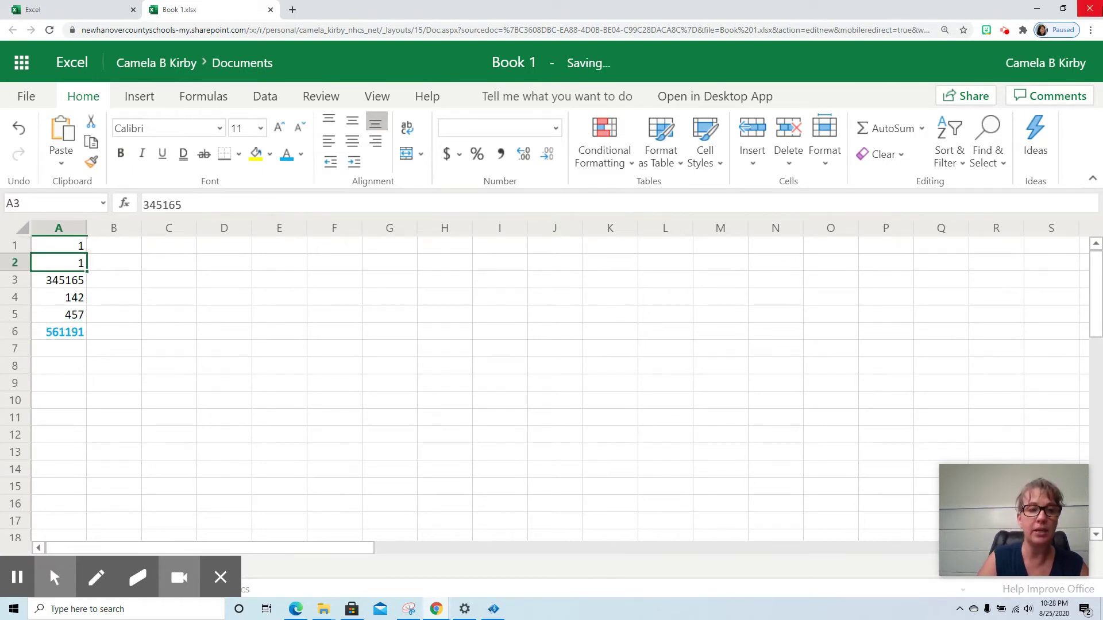
{"action": "key", "text": "Return"}
{"action": "type", "text": "1"}
{"action": "key", "text": "Return"}
{"action": "type", "text": "1"}
{"action": "key", "text": "Return"}
{"action": "type", "text": "1"}
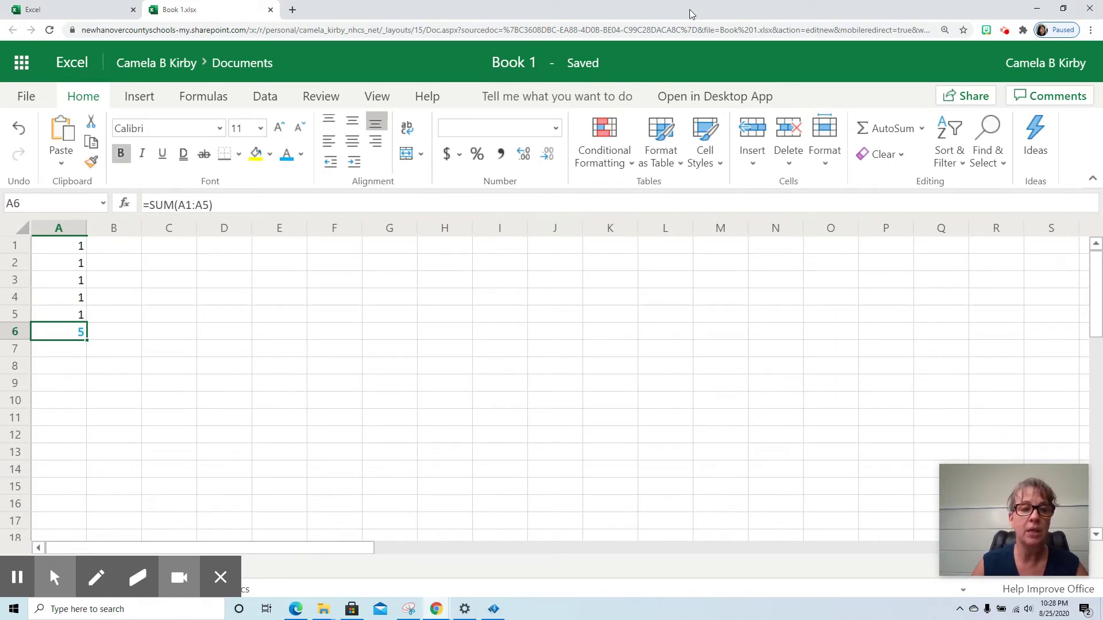
Step: Enter 1, 2, 3, 4 and 5 again in cells A1 to A5 above the total
{"action": "left_click", "coordinate": [60, 252]}
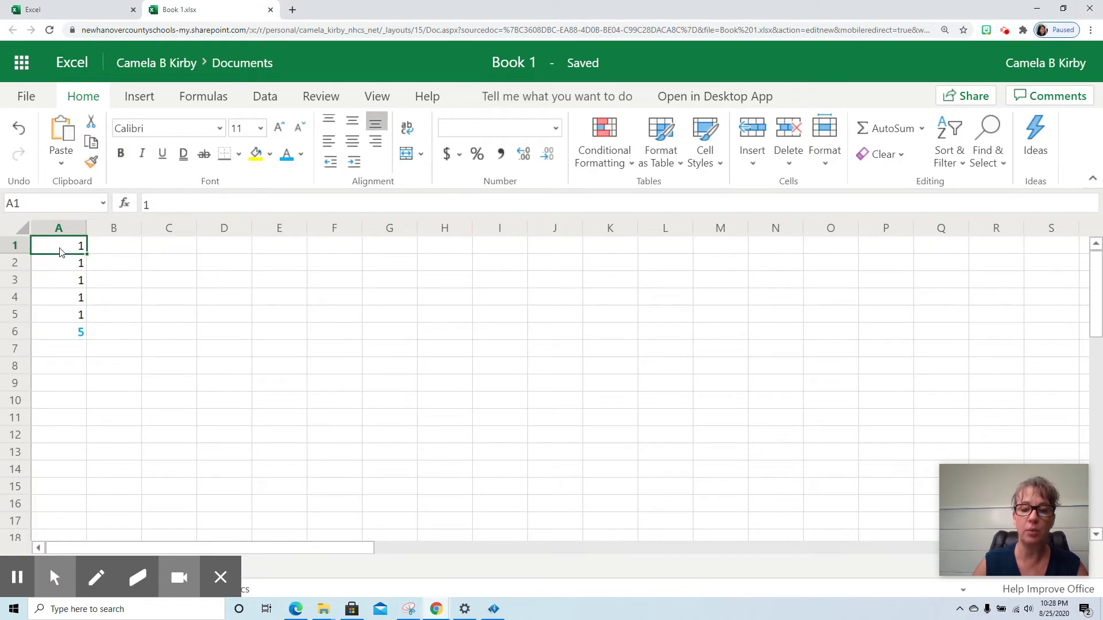
{"action": "type", "text": "1"}
{"action": "key", "text": "Return"}
{"action": "type", "text": "2"}
{"action": "key", "text": "Return"}
{"action": "type", "text": "3"}
{"action": "key", "text": "Return"}
{"action": "type", "text": "4"}
{"action": "key", "text": "Return"}
{"action": "type", "text": "5"}
{"action": "key", "text": "Return"}
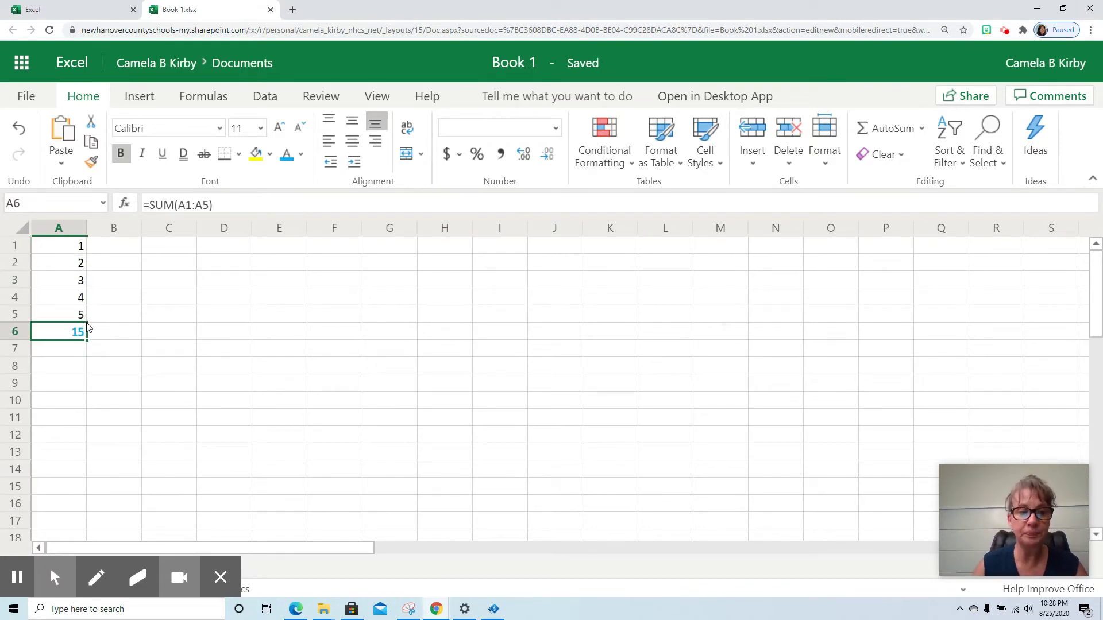
Step: Label cells B6 to B9 beside the number column as Sum, Count, Min and Max
{"action": "left_click", "coordinate": [120, 332]}
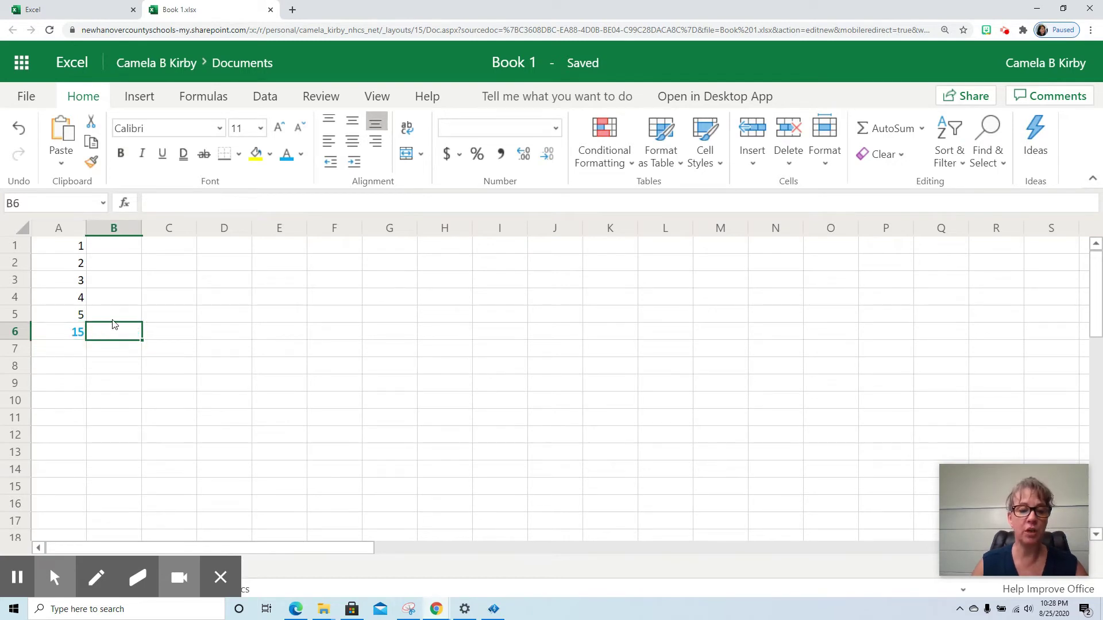
{"action": "type", "text": "Sum"}
{"action": "key", "text": "Return"}
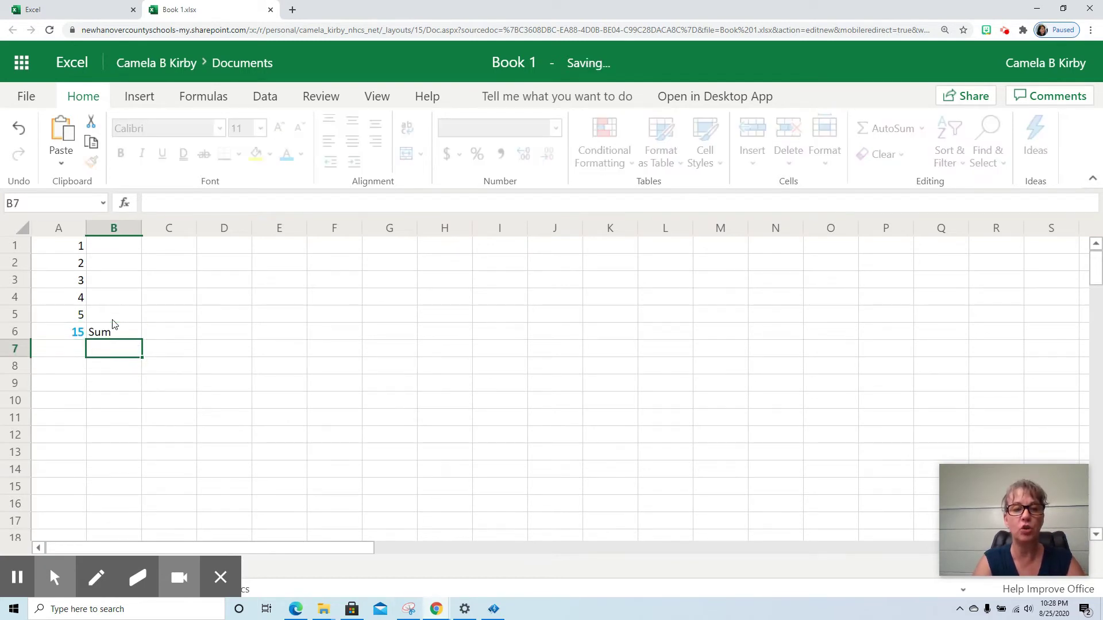
{"action": "left_click", "coordinate": [71, 336]}
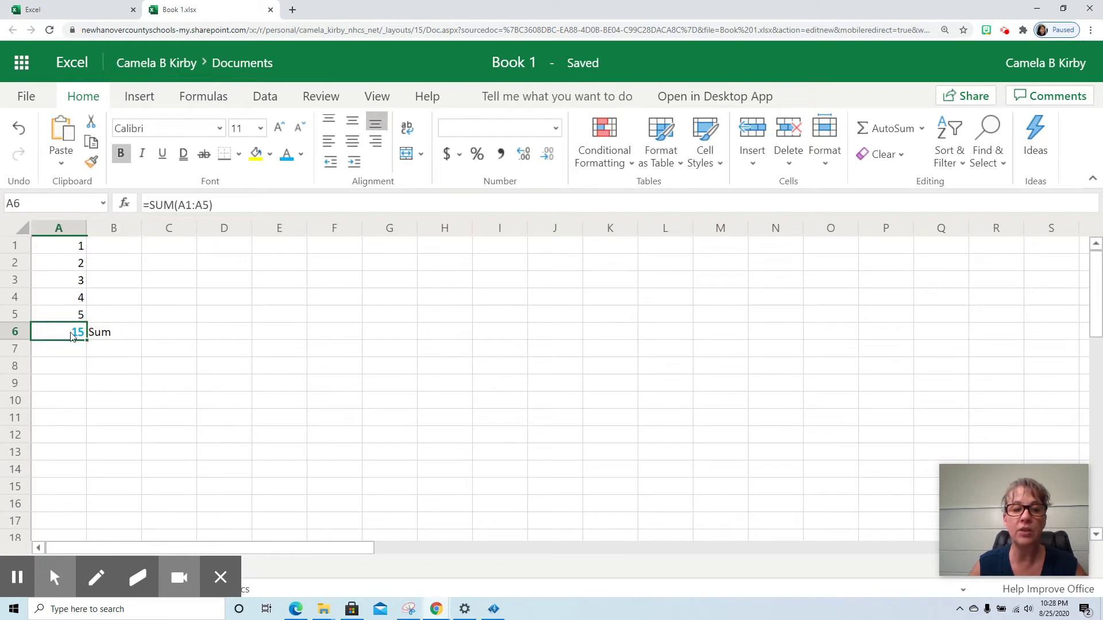
{"action": "left_click", "coordinate": [106, 349]}
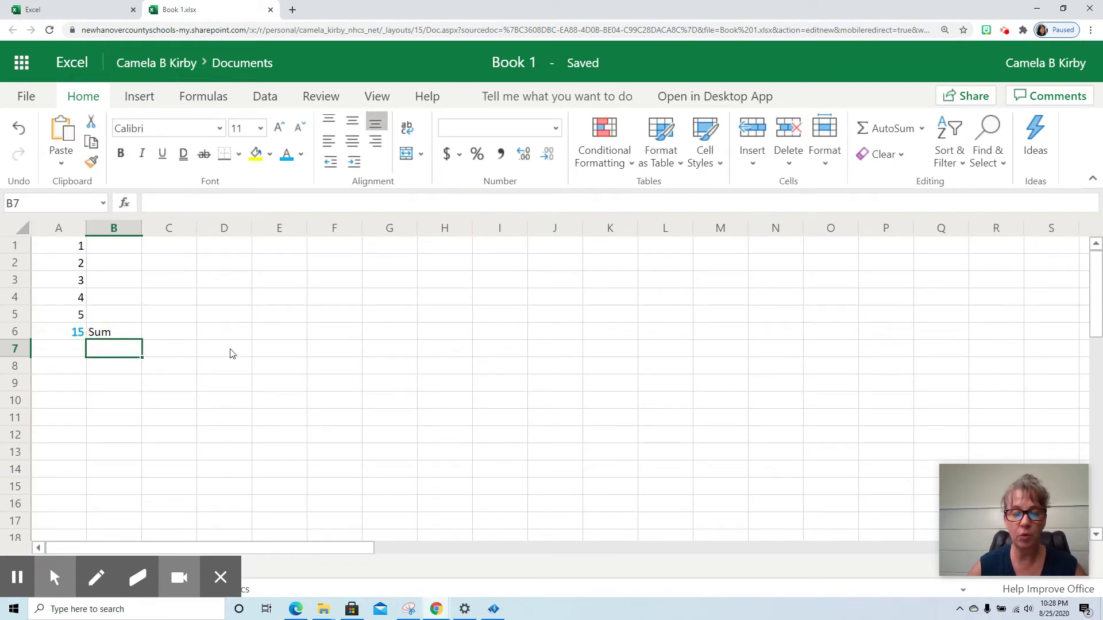
{"action": "type", "text": "Count"}
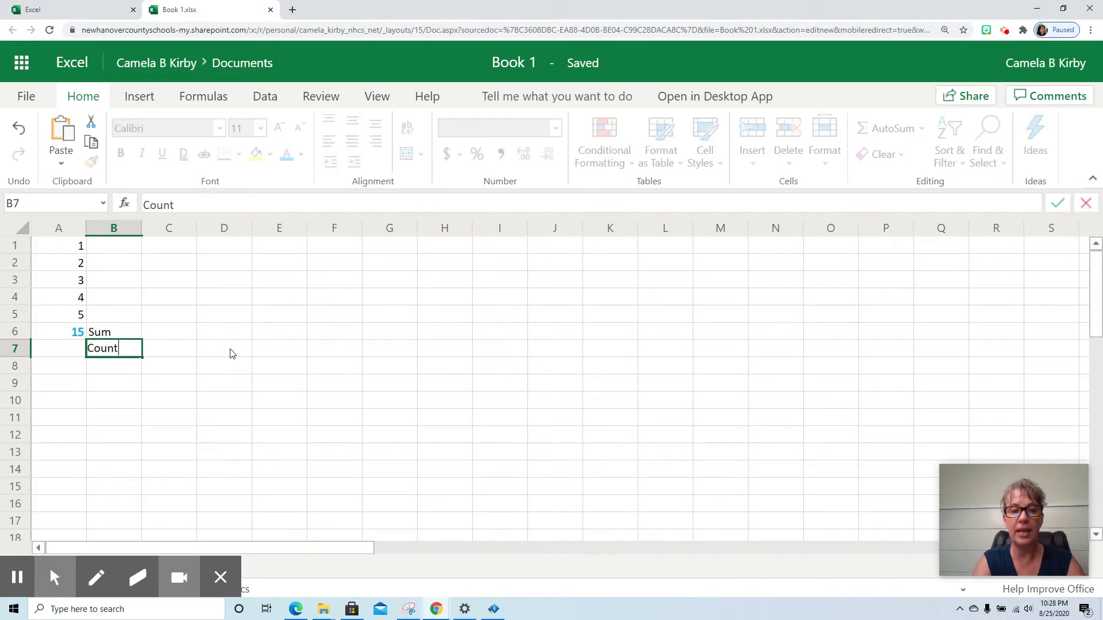
{"action": "key", "text": "Return"}
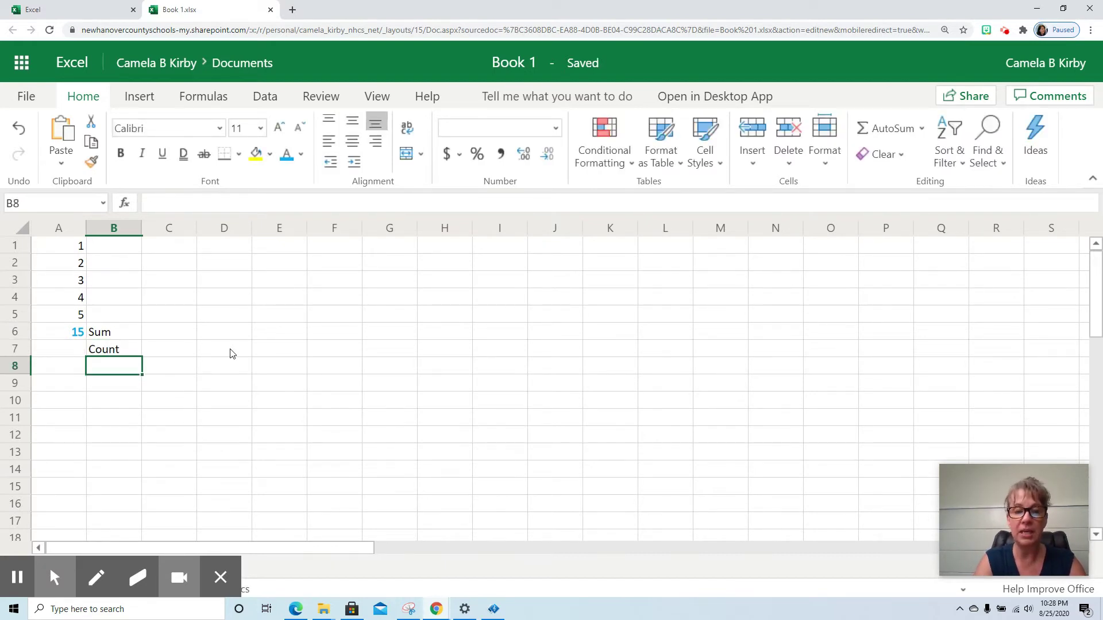
{"action": "type", "text": "Min"}
{"action": "key", "text": "Return"}
{"action": "type", "text": "M"}
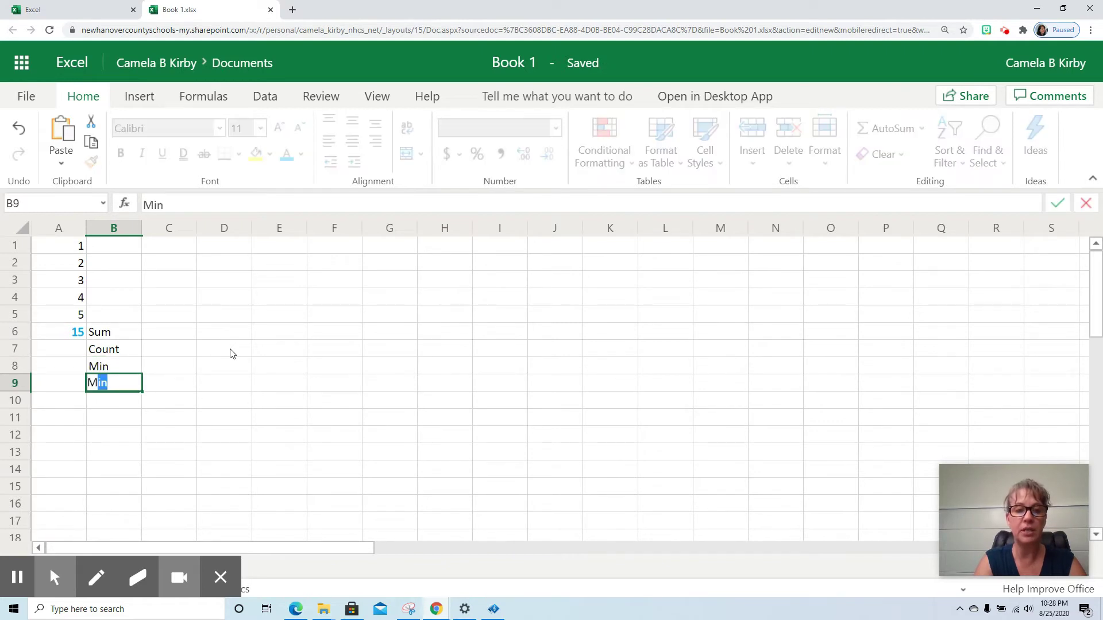
{"action": "type", "text": "ax"}
{"action": "key", "text": "Return"}
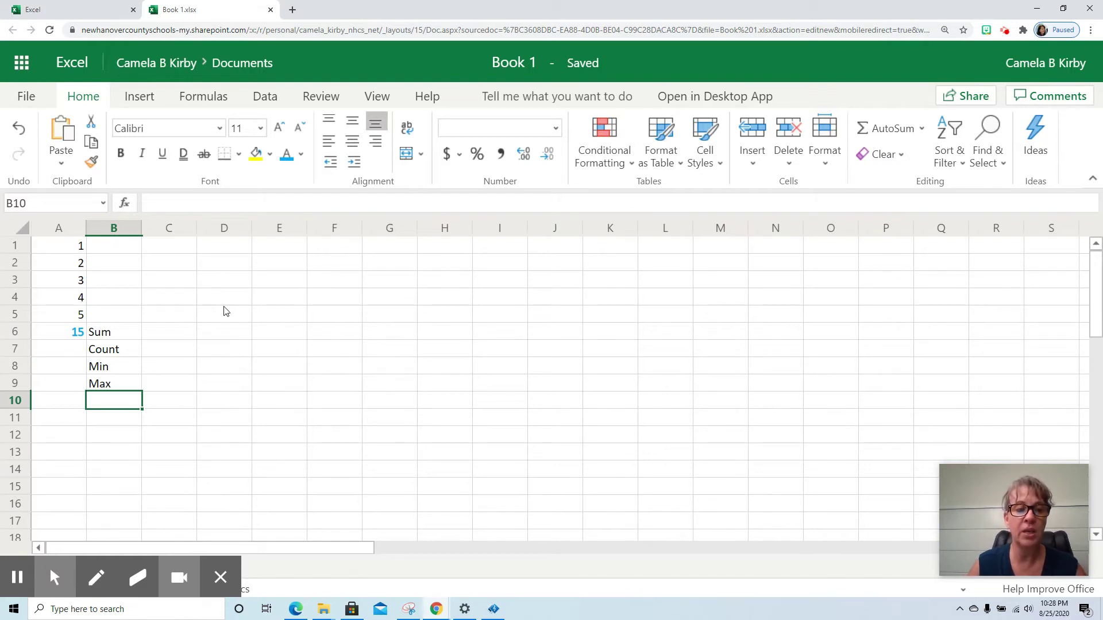
Step: Examine the individual entries in A1 to A5 and the empty Count cell A7 to see what a count covers
{"action": "left_click", "coordinate": [67, 352]}
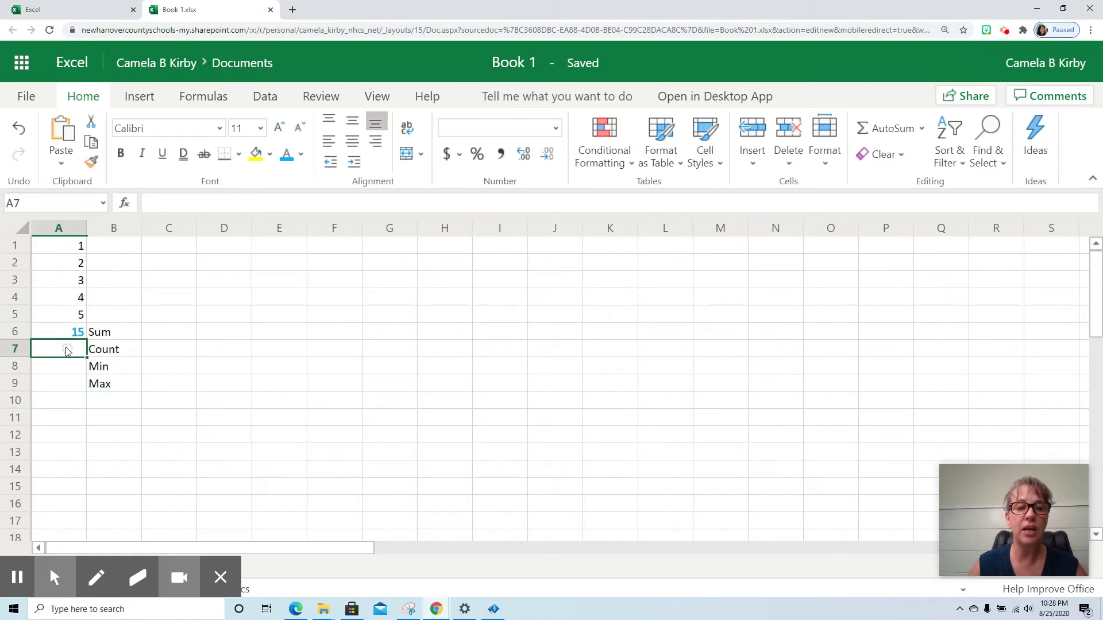
{"action": "left_click", "coordinate": [66, 249]}
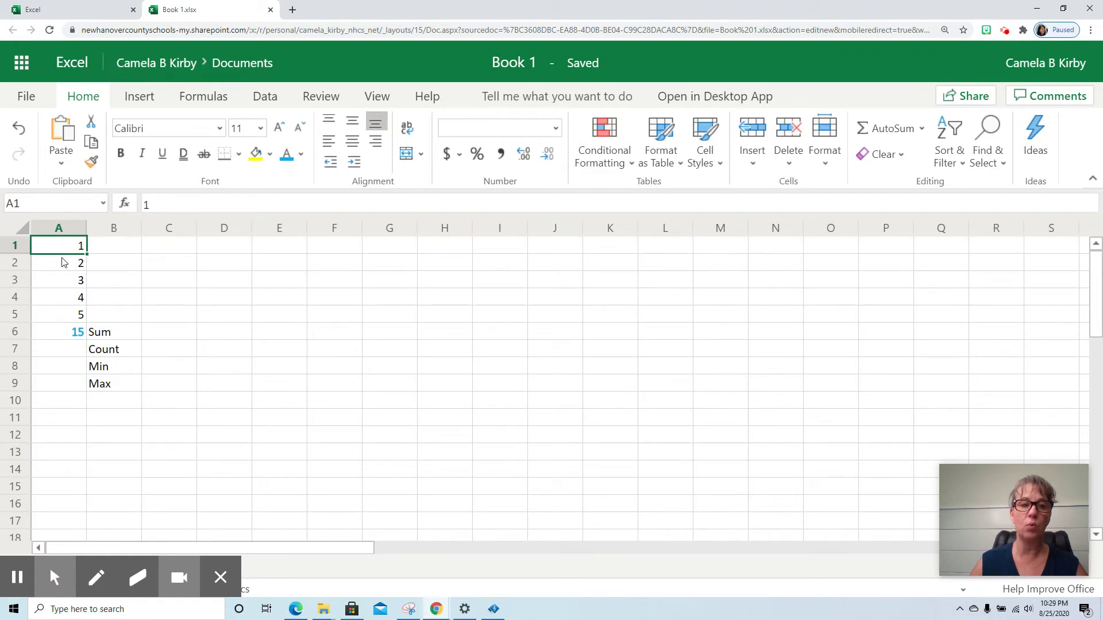
{"action": "left_click", "coordinate": [63, 263]}
{"action": "left_click", "coordinate": [58, 280]}
{"action": "left_click", "coordinate": [57, 298]}
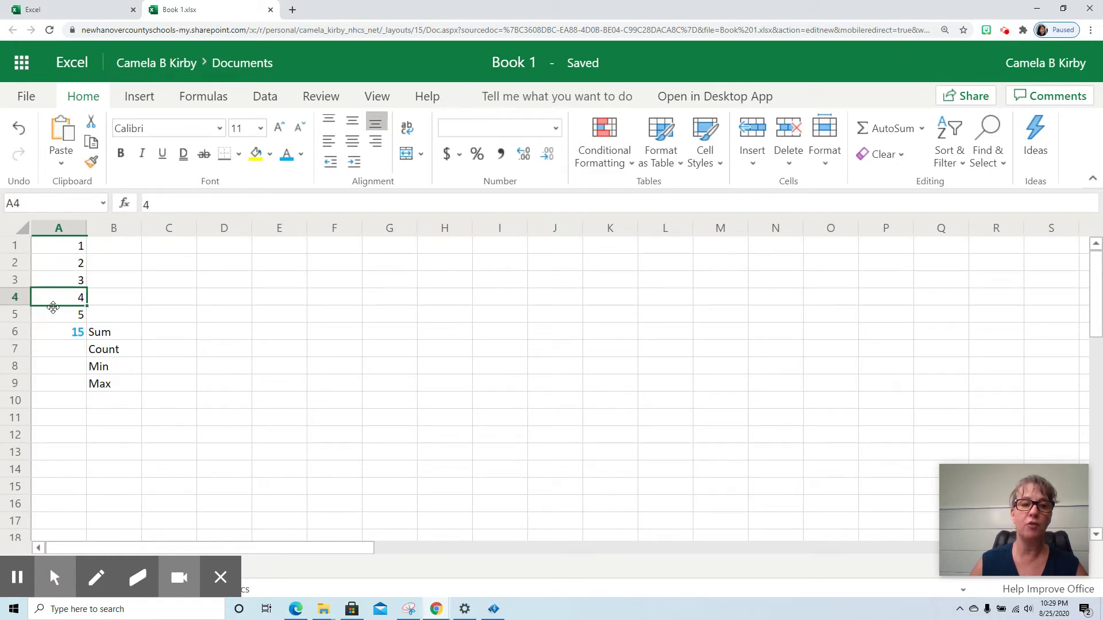
{"action": "left_click", "coordinate": [55, 315]}
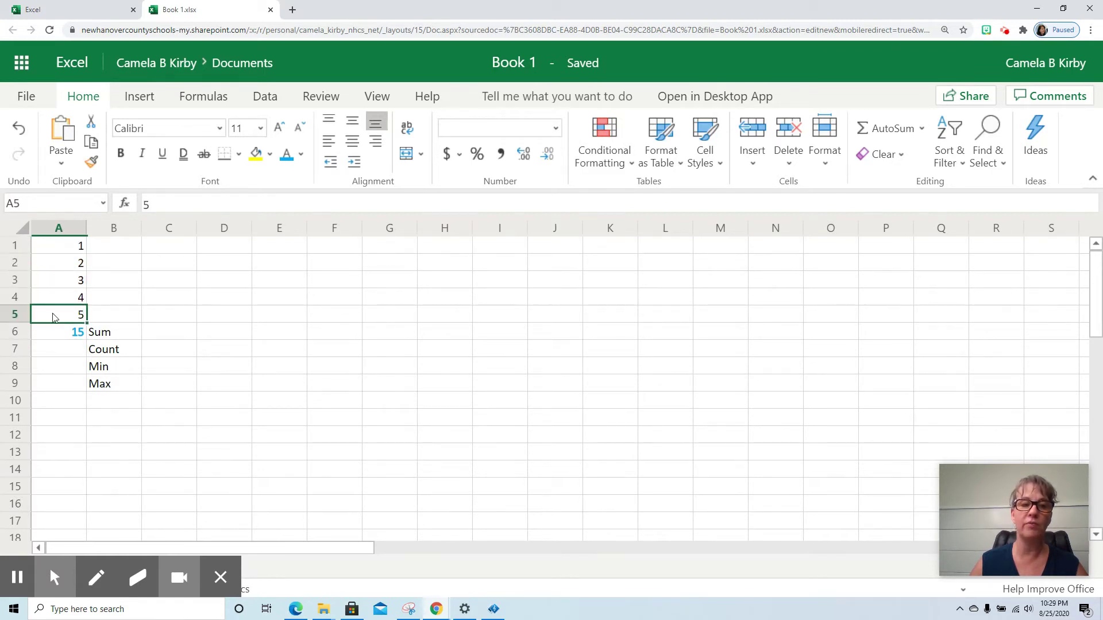
{"action": "left_click", "coordinate": [56, 350]}
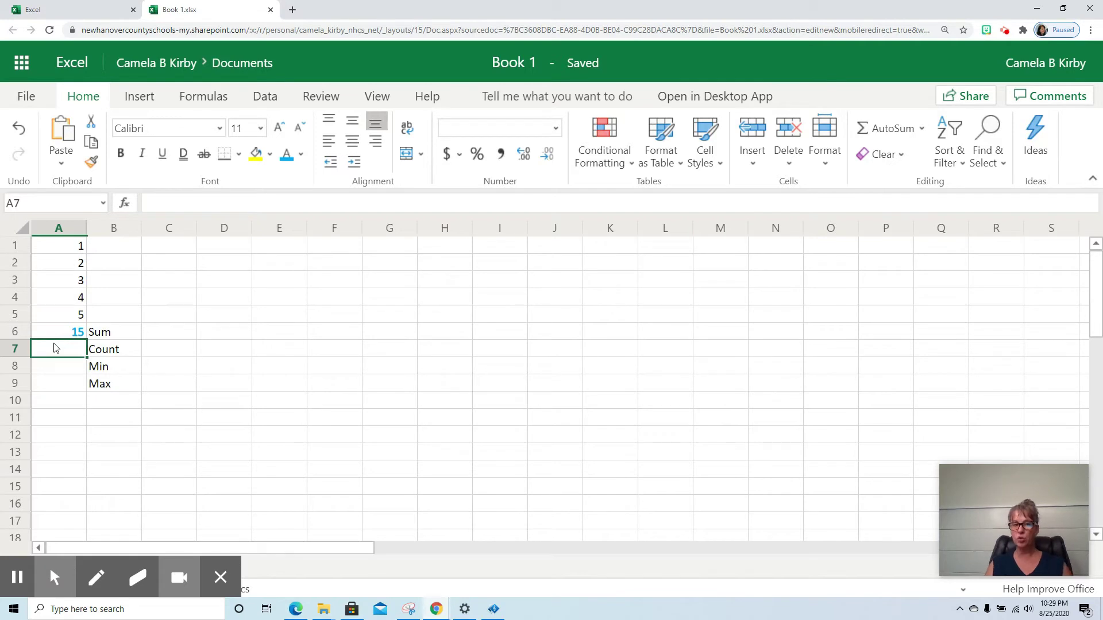
{"action": "left_click", "coordinate": [74, 251]}
{"action": "left_click", "coordinate": [76, 265]}
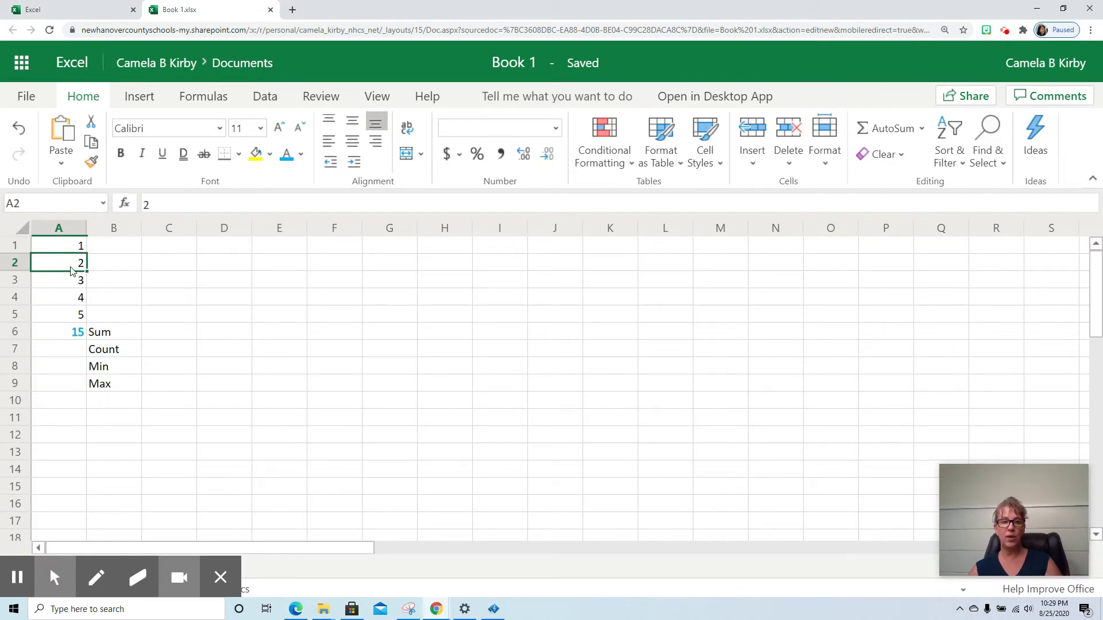
{"action": "left_click", "coordinate": [71, 284]}
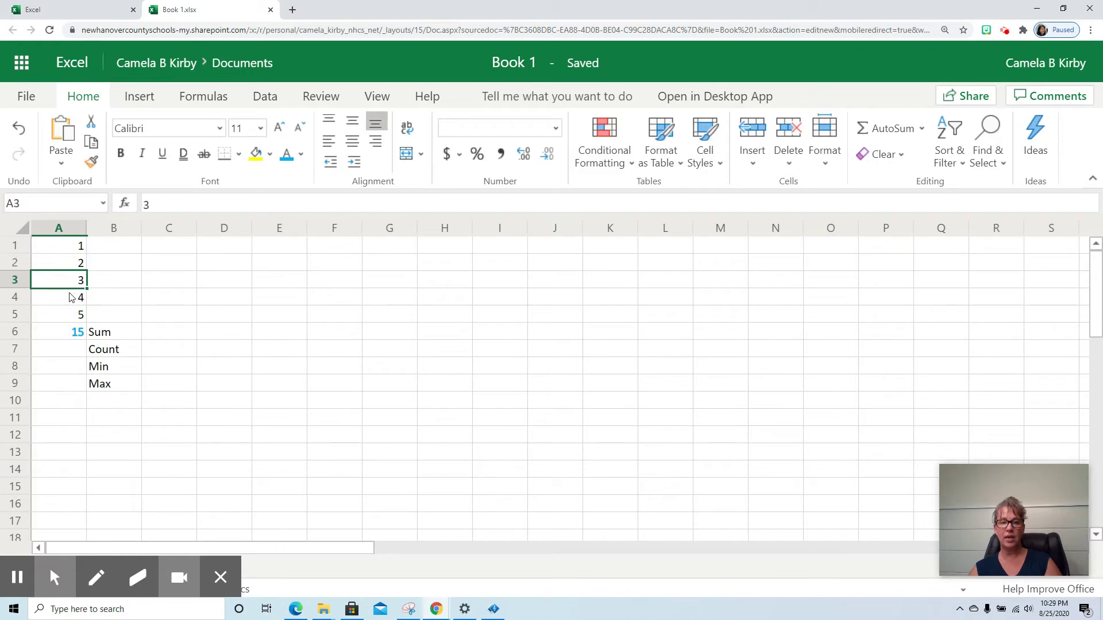
Step: Insert a Count Numbers formula in A7 and set its range to A1:A5 so the sum is excluded
{"action": "left_click", "coordinate": [68, 349]}
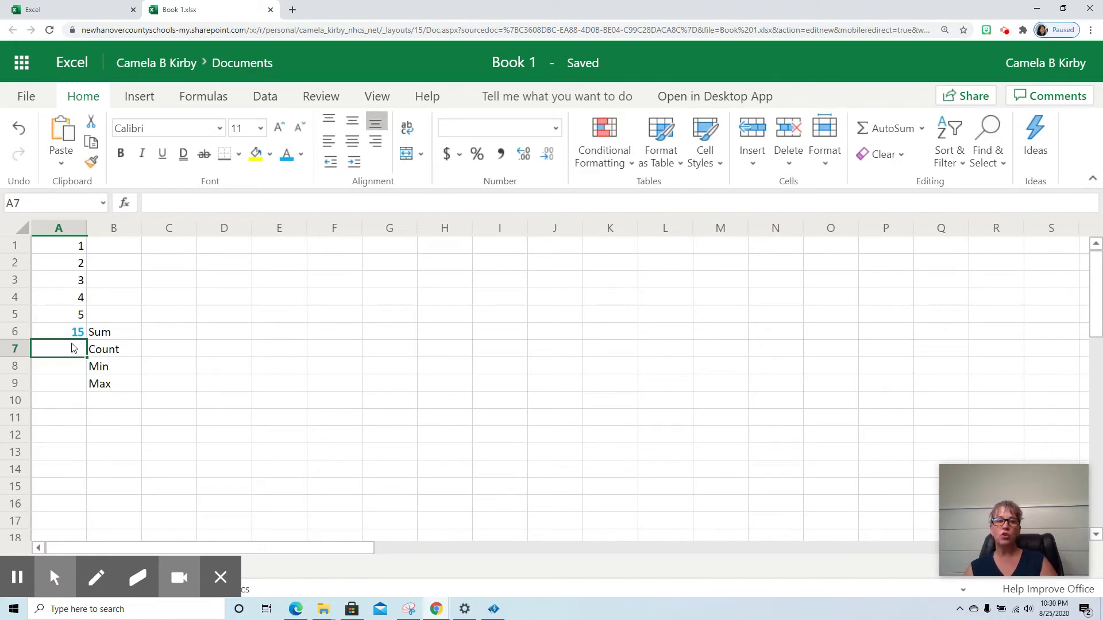
{"action": "left_click", "coordinate": [921, 130]}
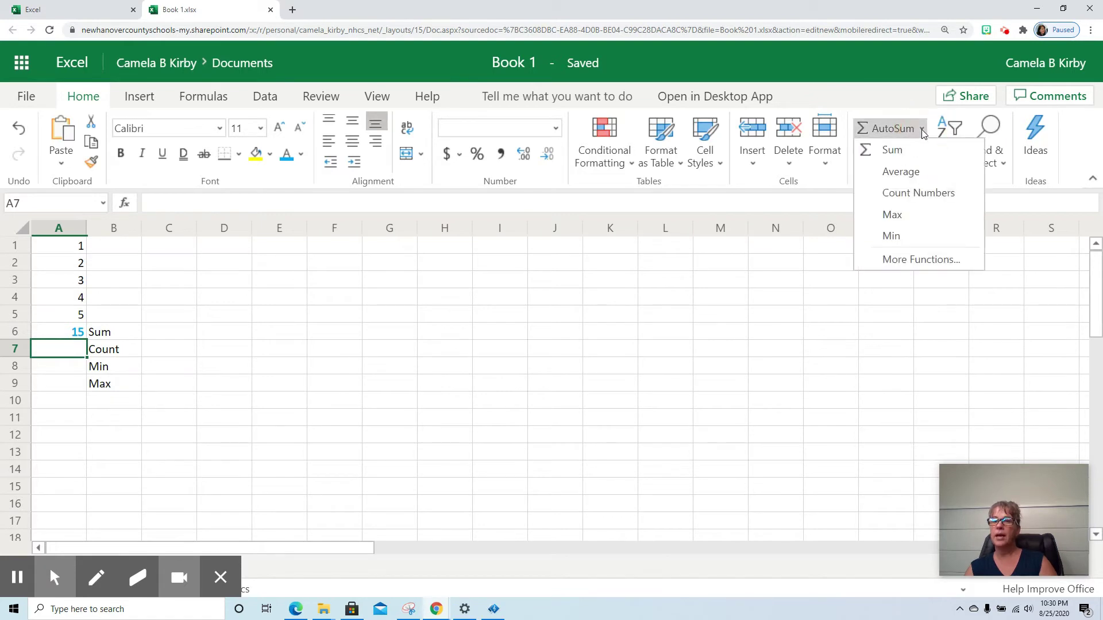
{"action": "left_click", "coordinate": [905, 194]}
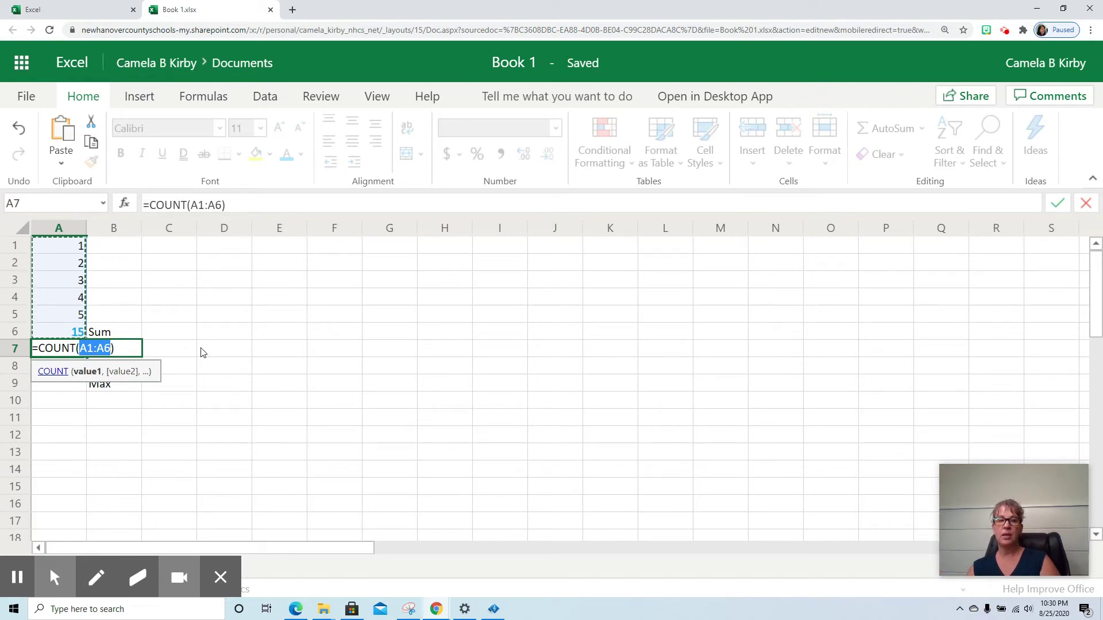
{"action": "left_click", "coordinate": [57, 251]}
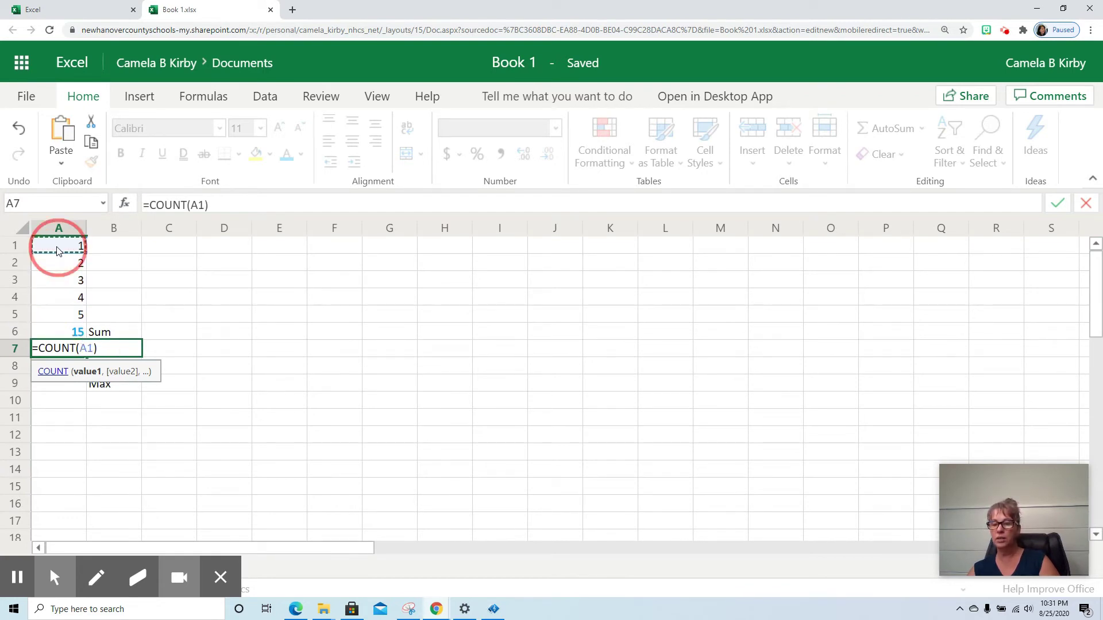
{"action": "left_click_drag", "start_coordinate": [56, 251], "coordinate": [55, 305]}
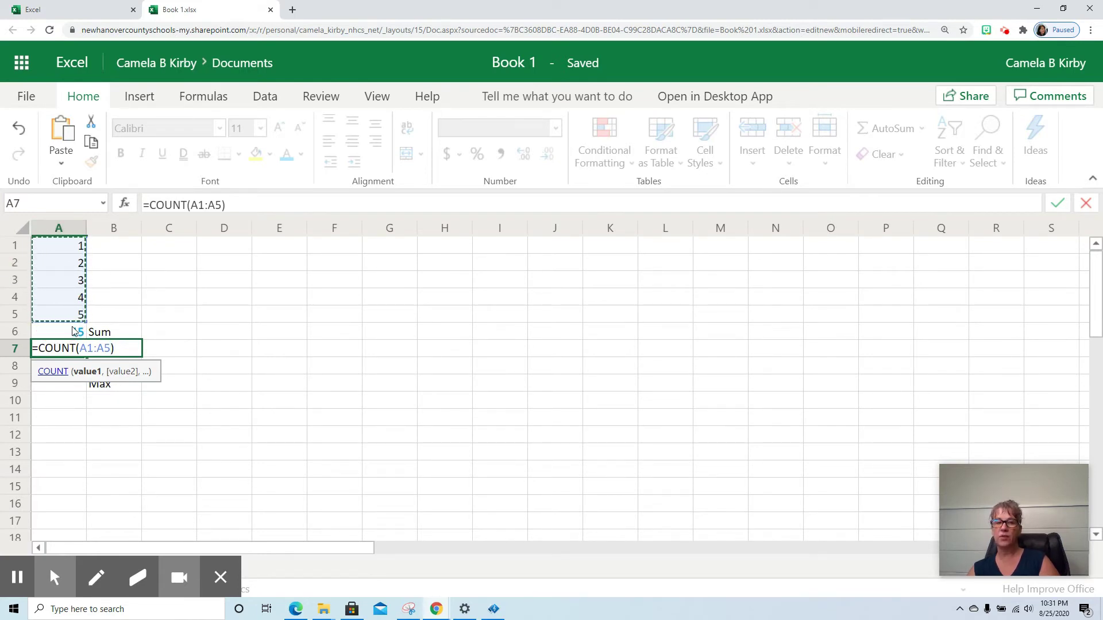
{"action": "left_click", "coordinate": [59, 249]}
{"action": "left_click_drag", "start_coordinate": [60, 249], "coordinate": [81, 332]}
{"action": "left_click_drag", "start_coordinate": [161, 316], "coordinate": [72, 280]}
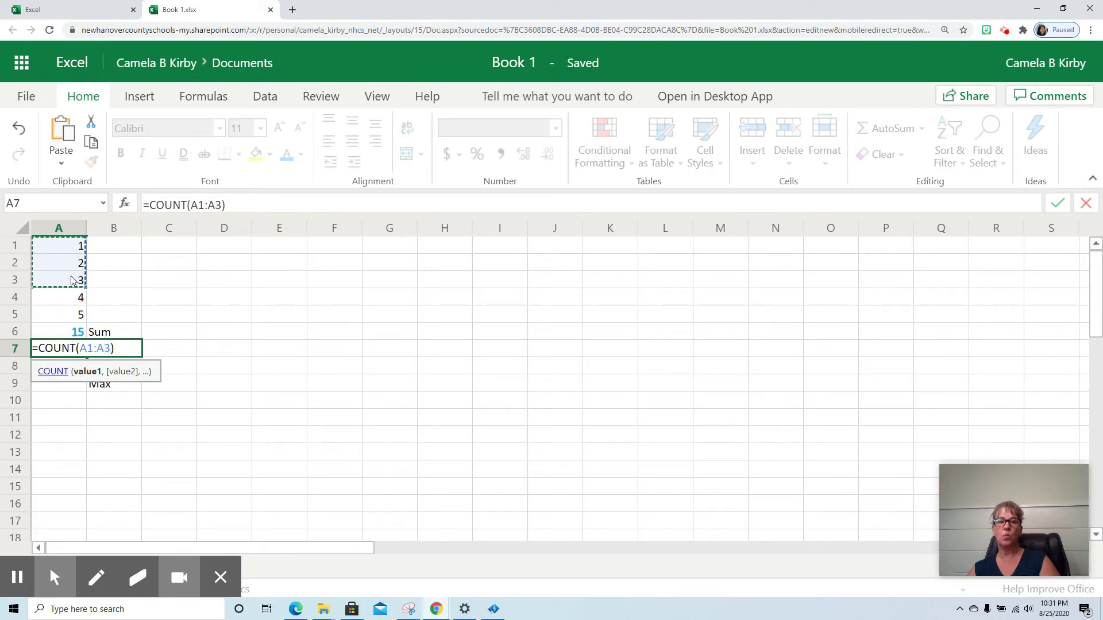
{"action": "left_click_drag", "start_coordinate": [50, 252], "coordinate": [60, 304]}
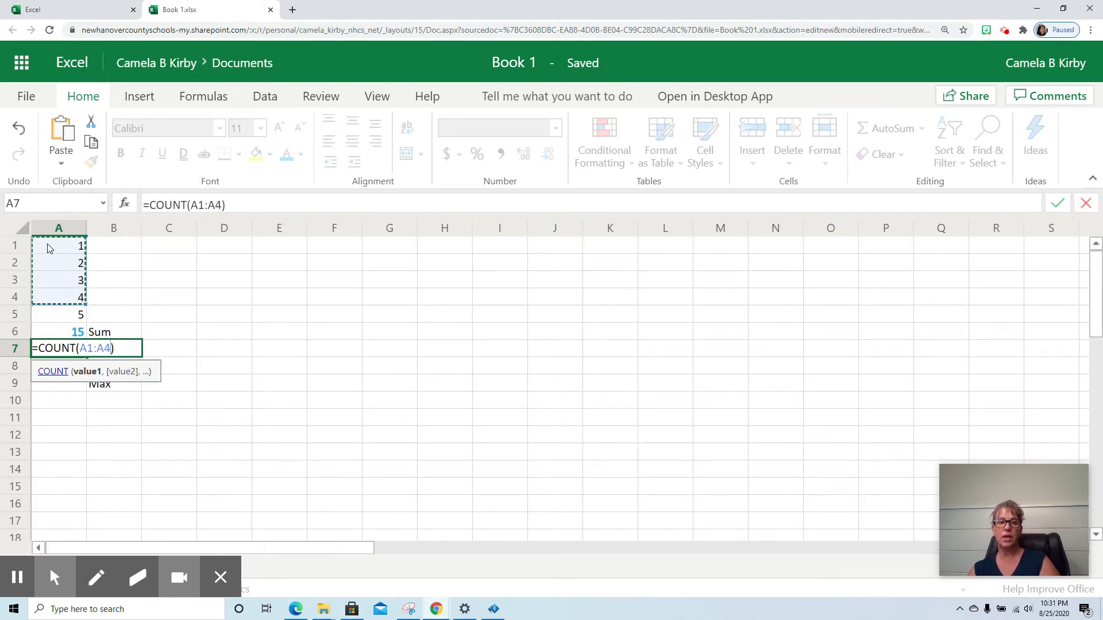
{"action": "left_click_drag", "start_coordinate": [48, 248], "coordinate": [59, 316]}
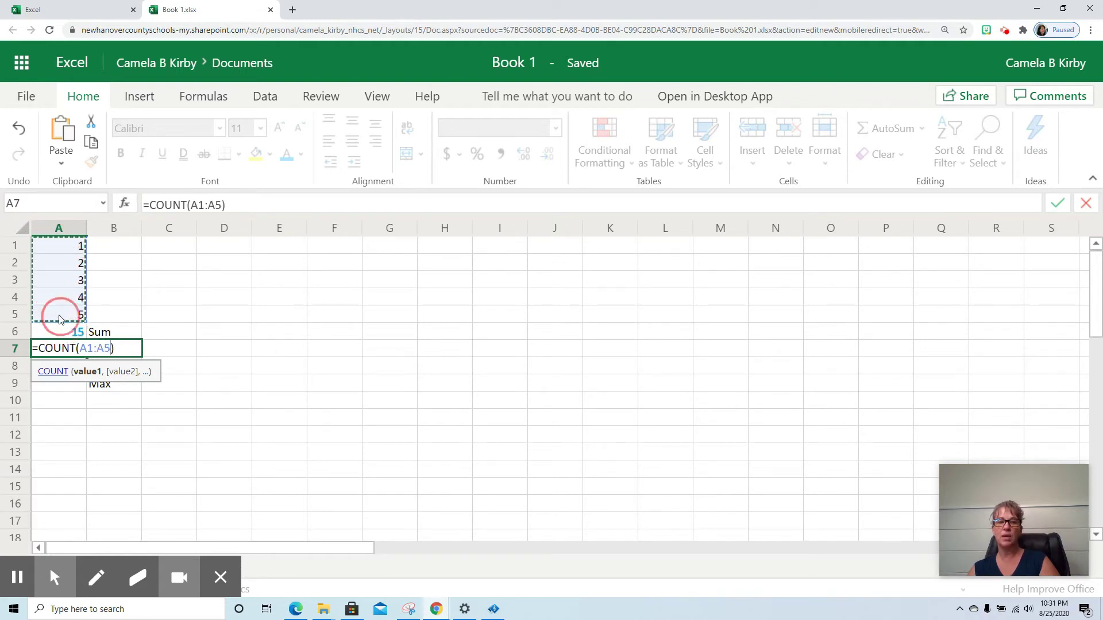
{"action": "left_click", "coordinate": [57, 247]}
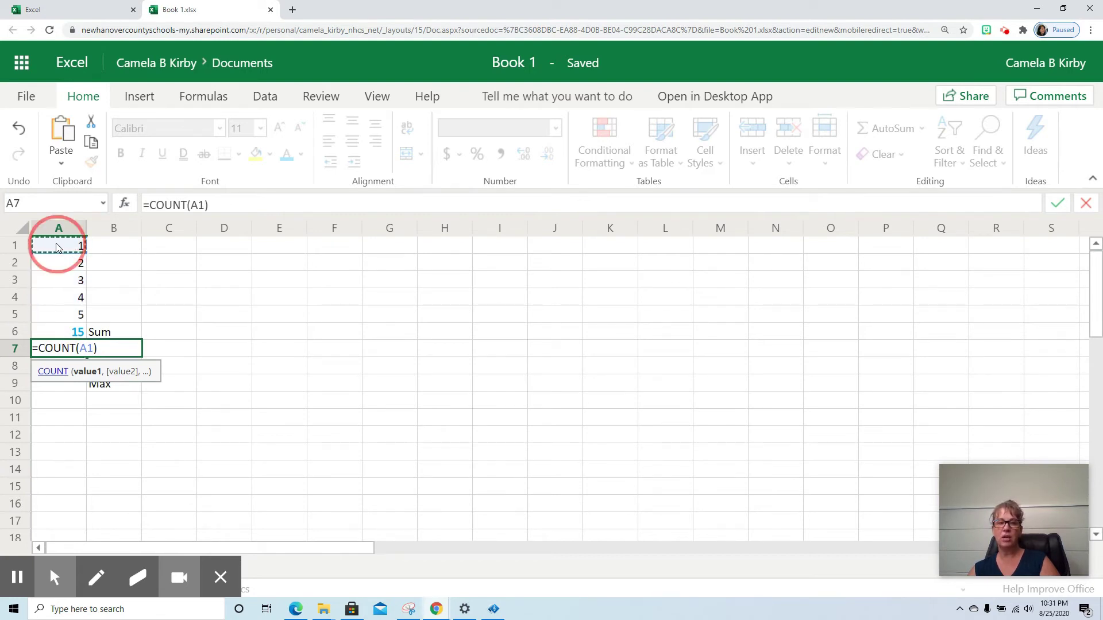
{"action": "left_click_drag", "start_coordinate": [56, 248], "coordinate": [65, 314]}
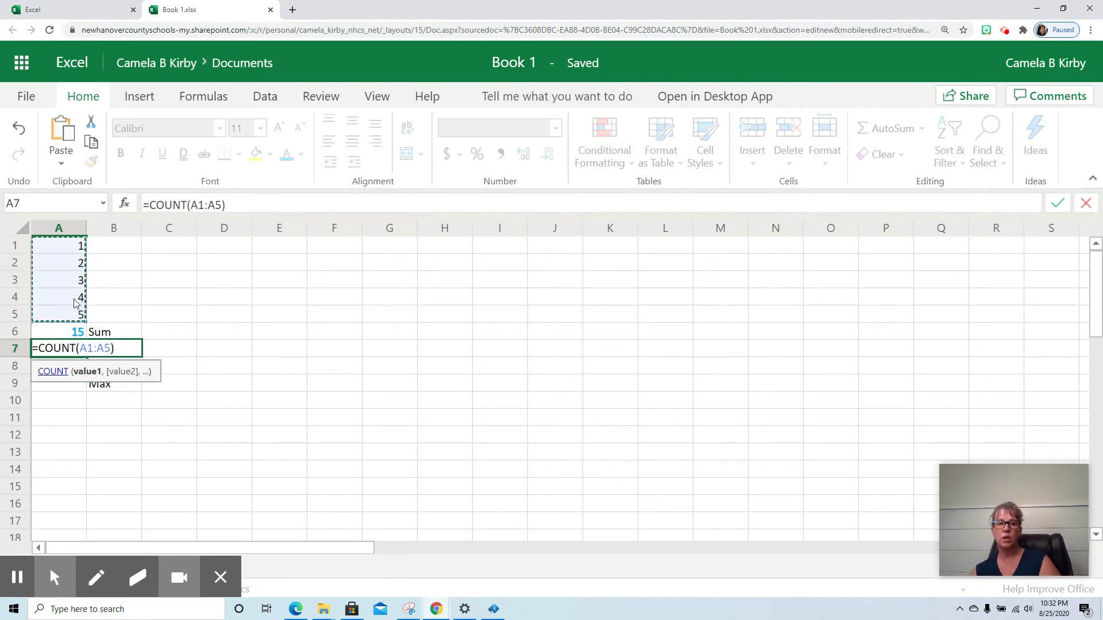
Step: Change the range of the COUNT formula in A7 to A1:A3 by editing its end cell
{"action": "left_click", "coordinate": [219, 206]}
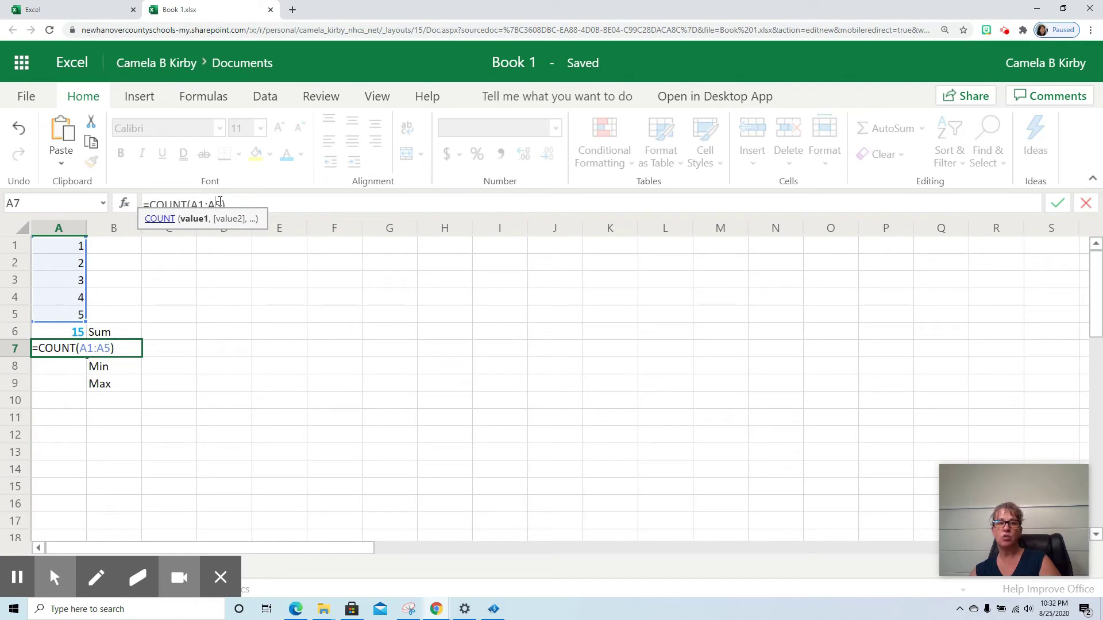
{"action": "left_click", "coordinate": [108, 342]}
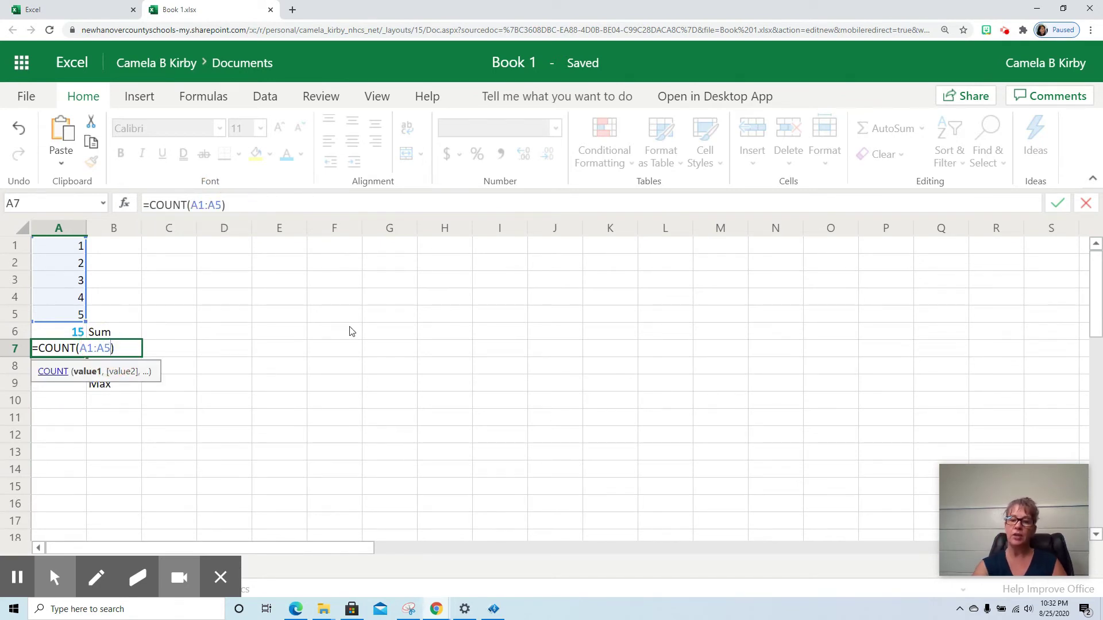
{"action": "type", "text": "3"}
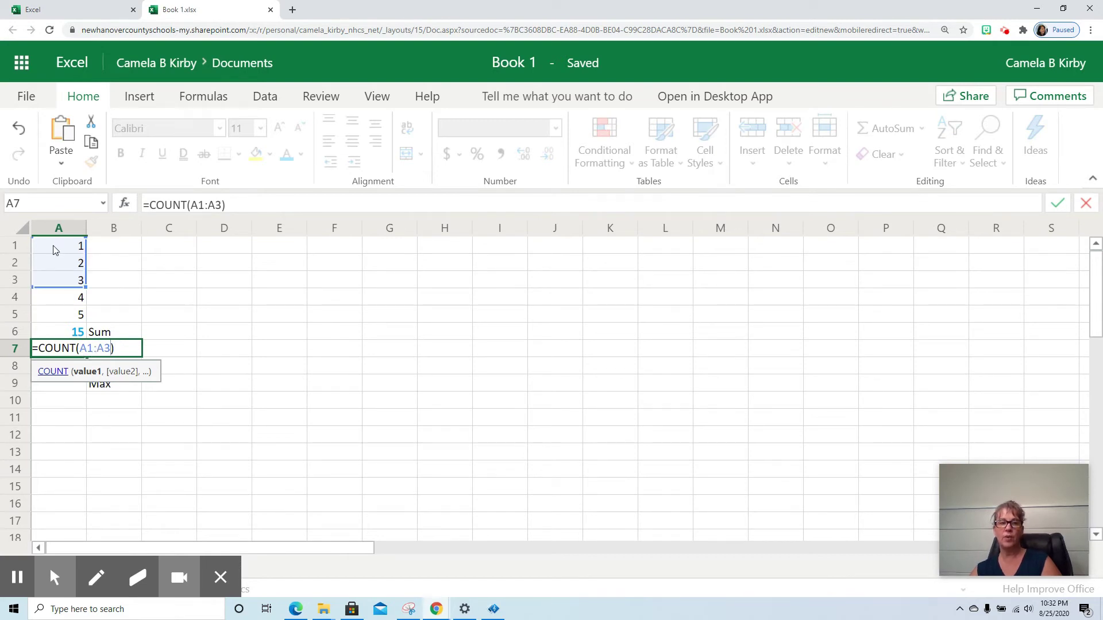
{"action": "left_click_drag", "start_coordinate": [54, 250], "coordinate": [61, 320]}
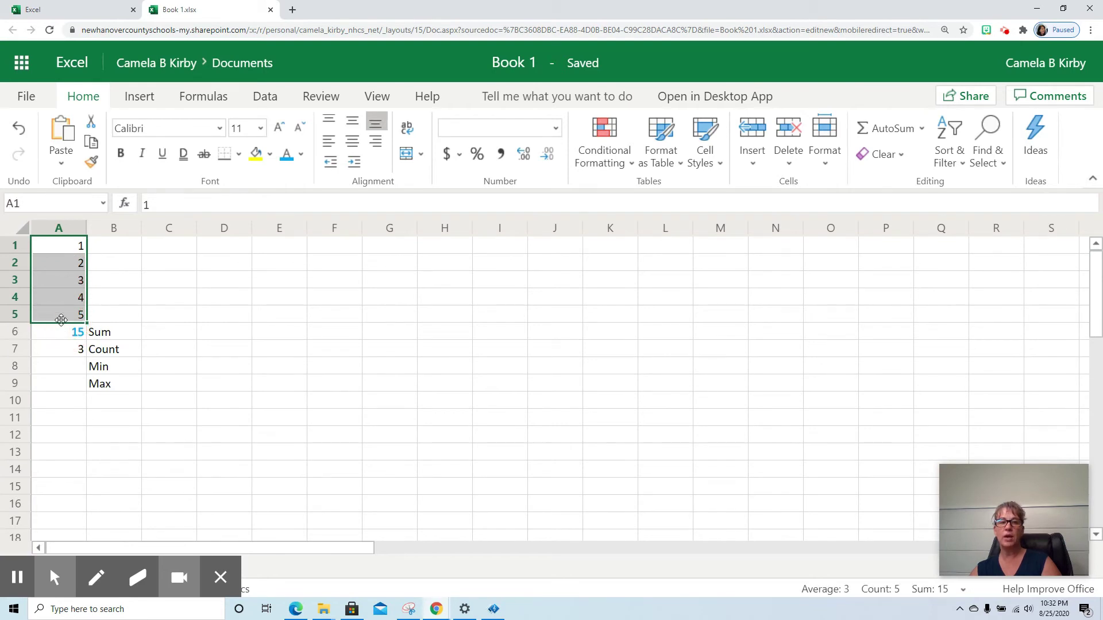
Step: Replace the formula in A7 with a new Count Numbers function over A1:A5
{"action": "left_click", "coordinate": [64, 348]}
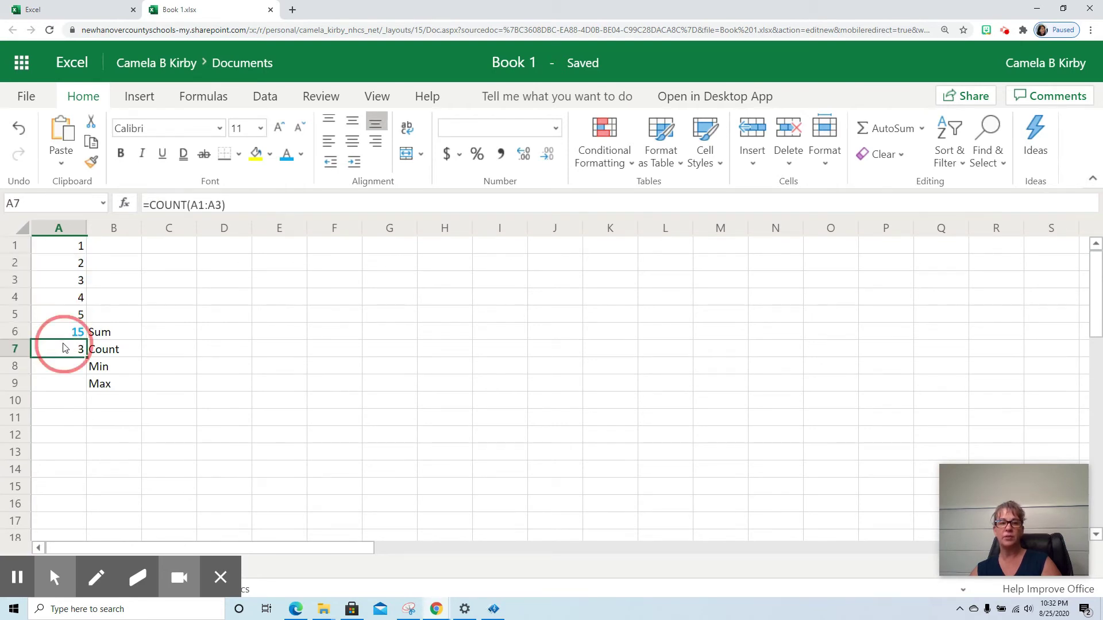
{"action": "left_click", "coordinate": [921, 128]}
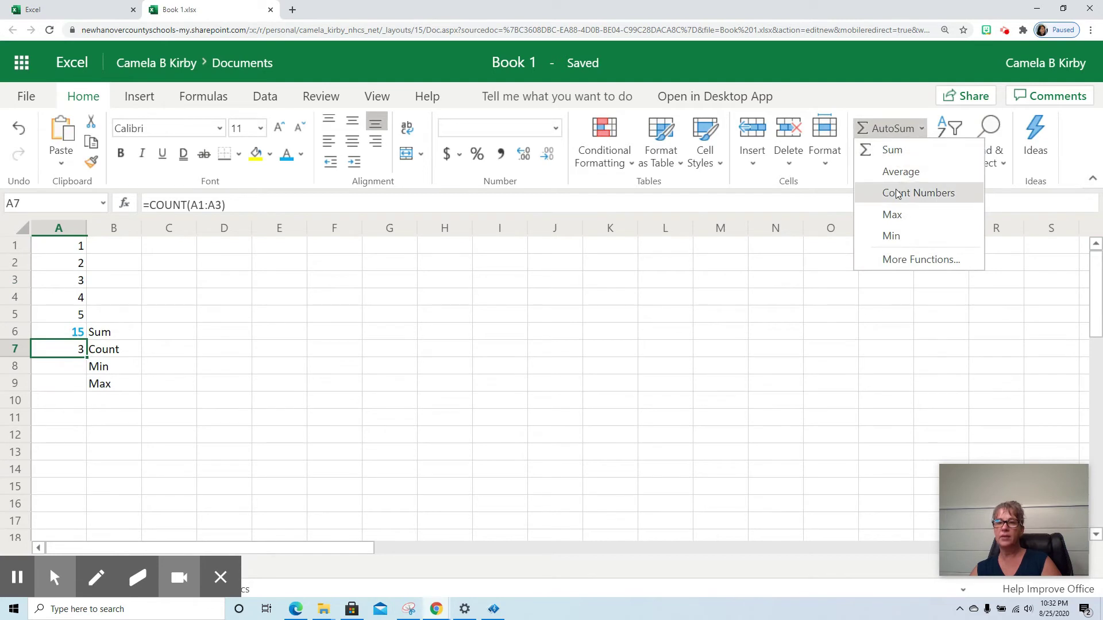
{"action": "left_click", "coordinate": [898, 193]}
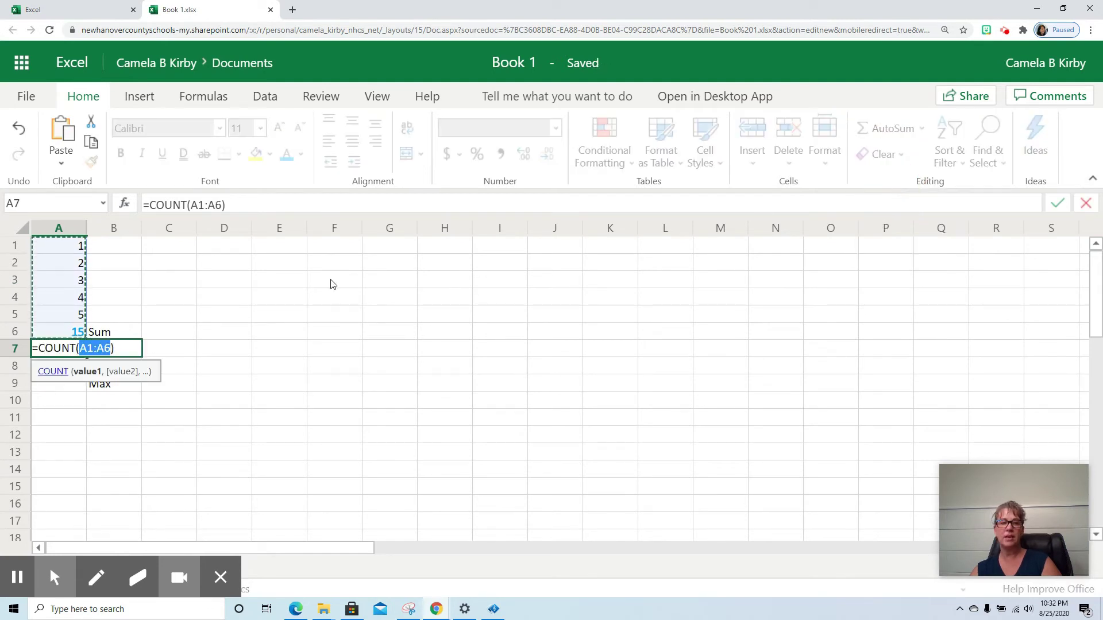
{"action": "left_click_drag", "start_coordinate": [57, 243], "coordinate": [56, 314]}
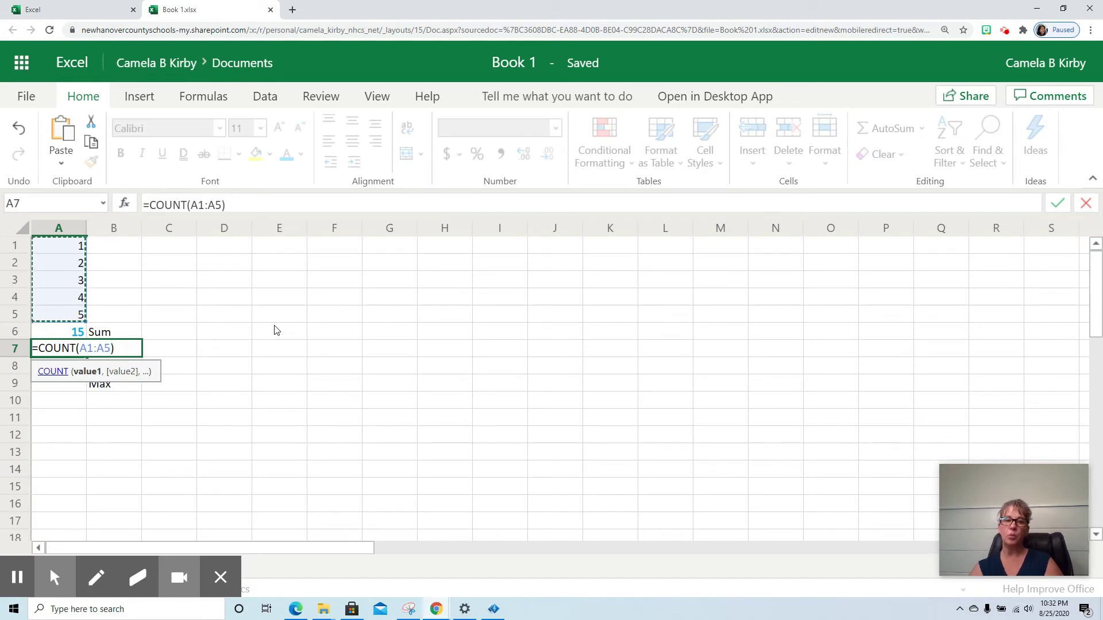
{"action": "key", "text": "Return"}
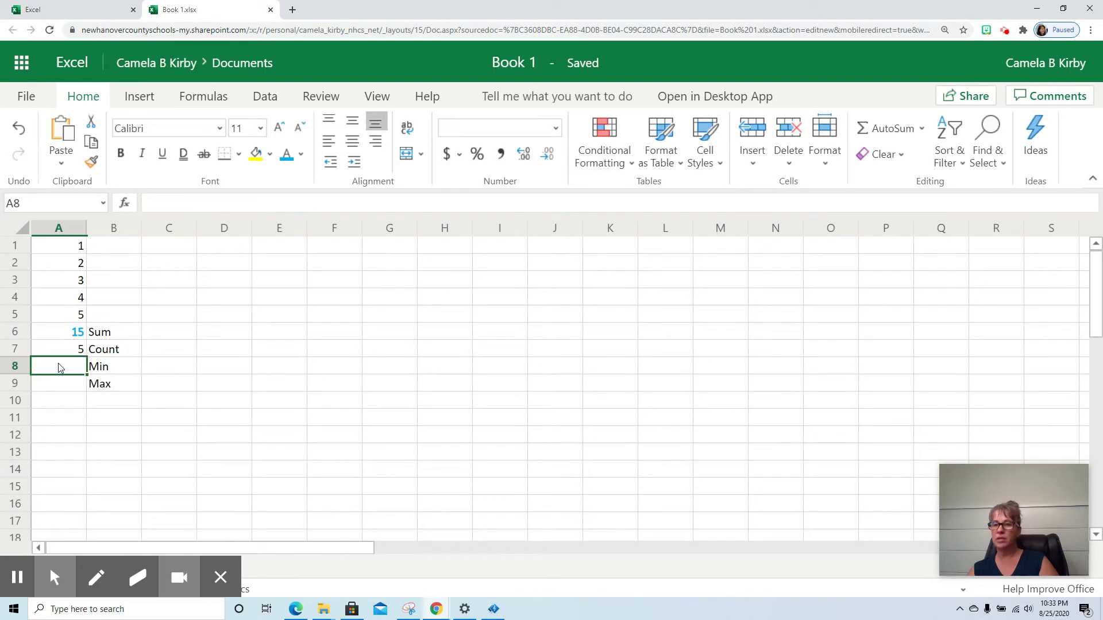
Step: Insert a Min formula in A8 and set its range to A1:A5 so the sum and count are excluded
{"action": "left_click_drag", "start_coordinate": [57, 248], "coordinate": [57, 317]}
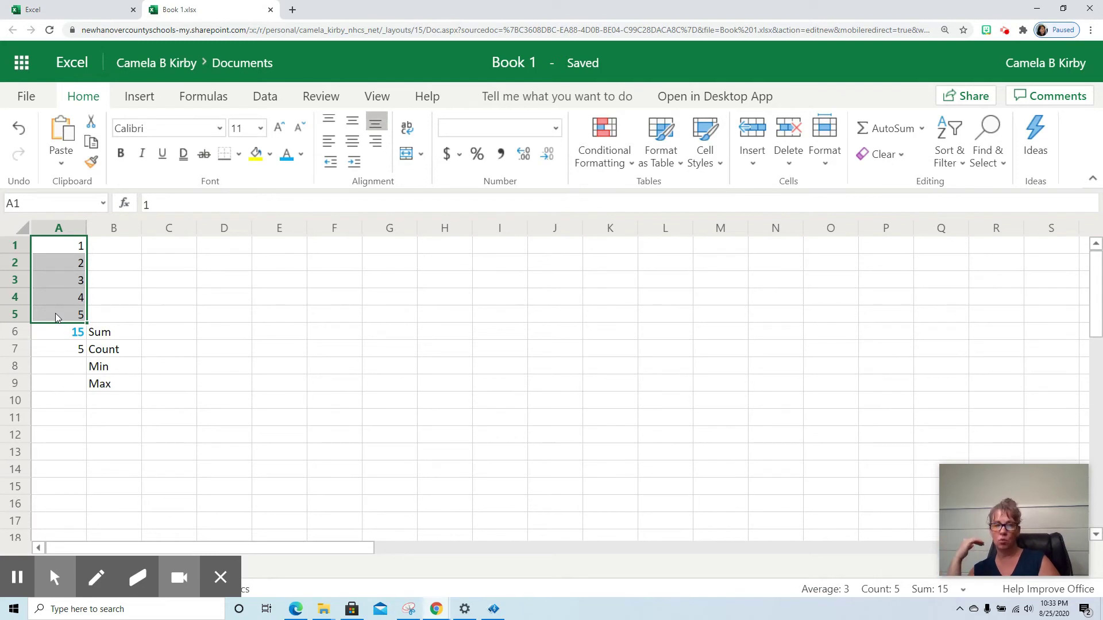
{"action": "left_click", "coordinate": [67, 367]}
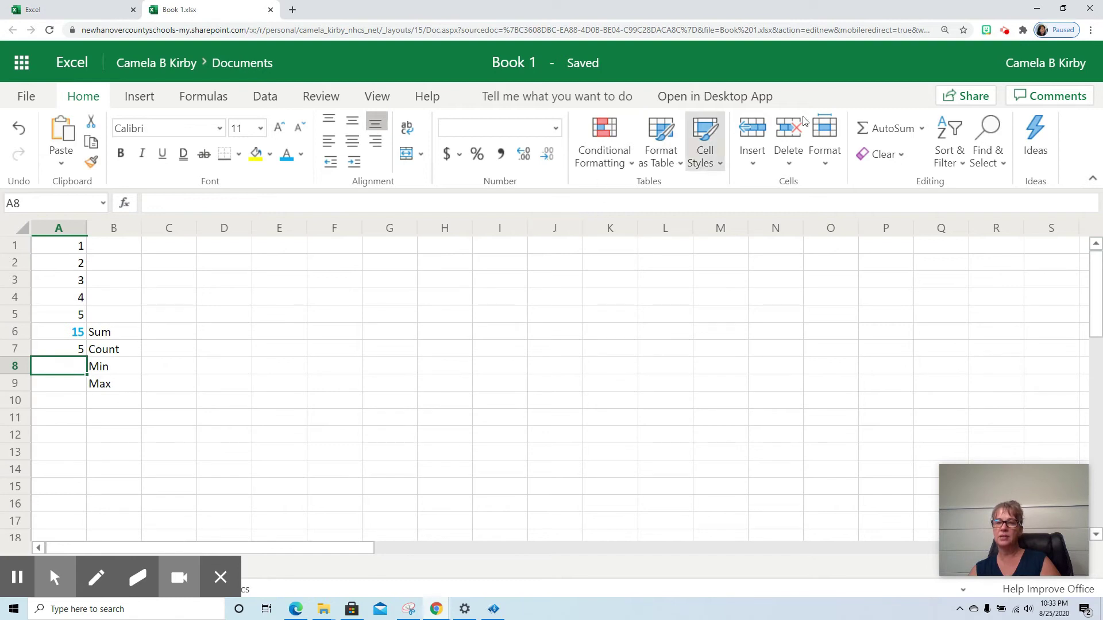
{"action": "left_click", "coordinate": [923, 132]}
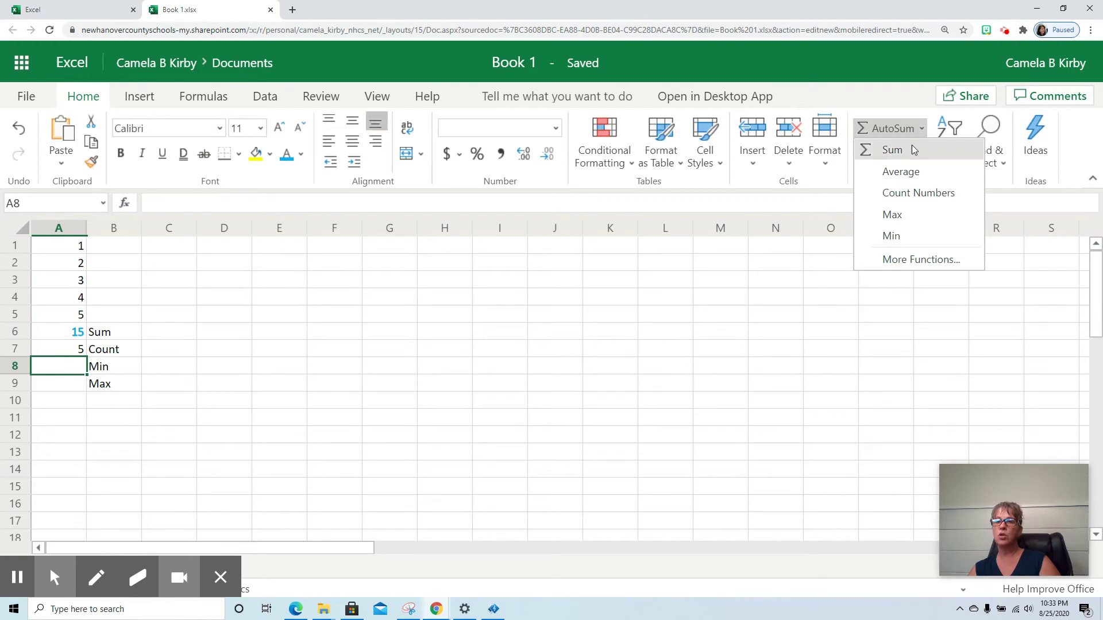
{"action": "left_click", "coordinate": [885, 237]}
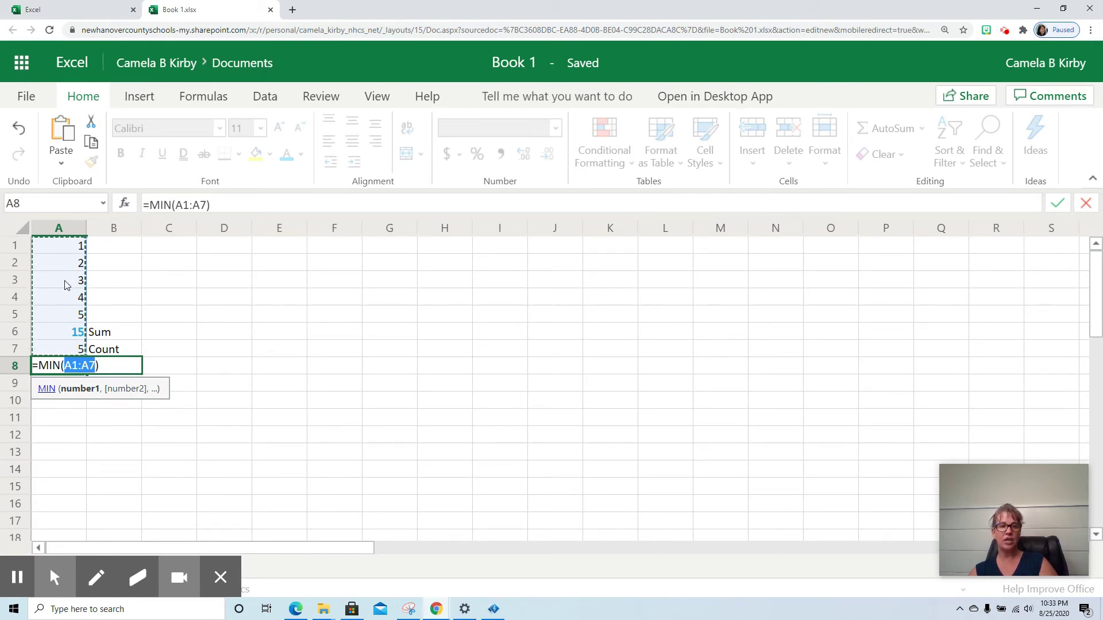
{"action": "left_click", "coordinate": [57, 249]}
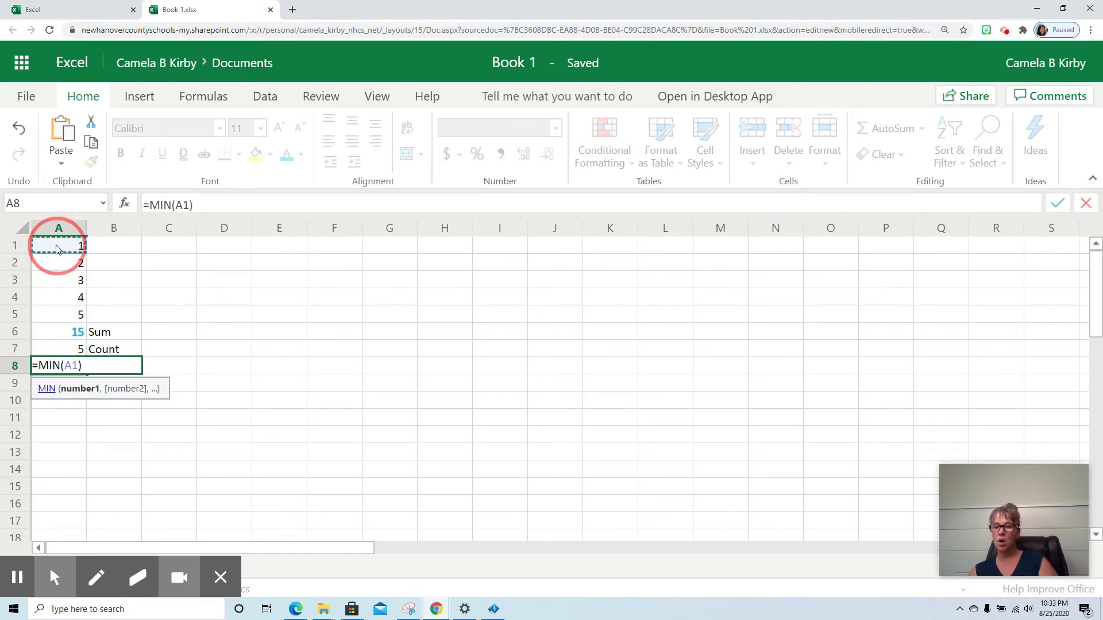
{"action": "left_click_drag", "start_coordinate": [57, 249], "coordinate": [58, 315]}
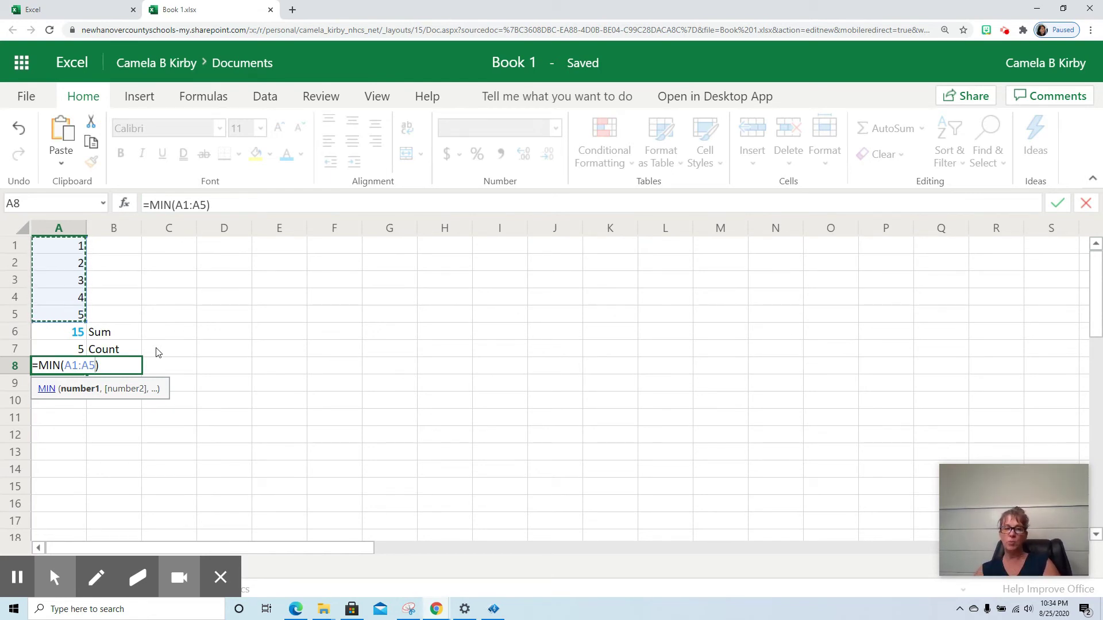
{"action": "key", "text": "Return"}
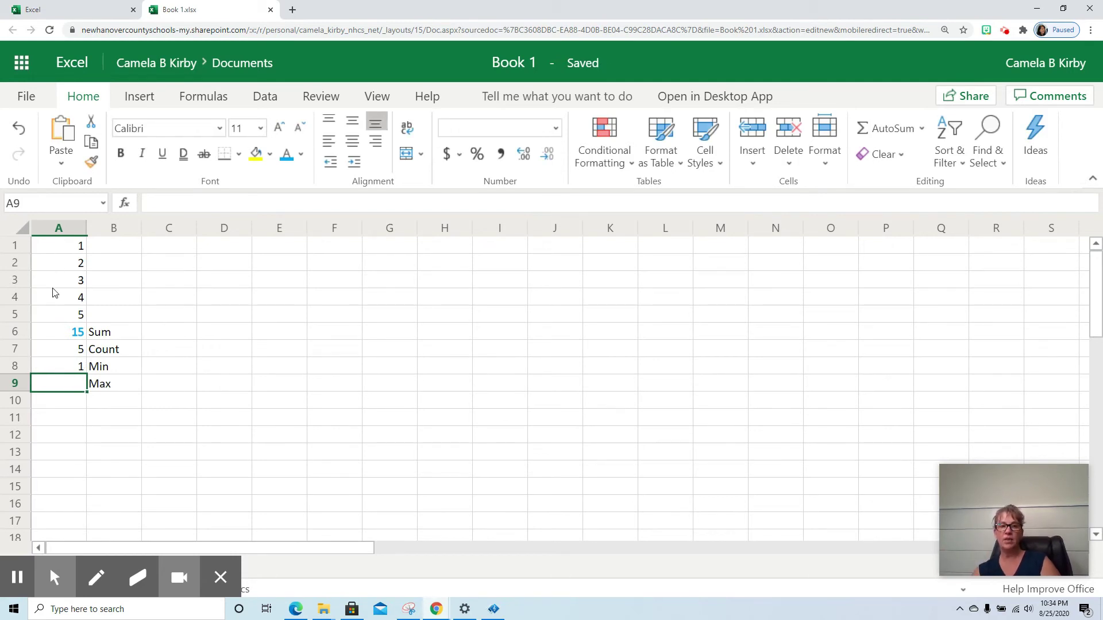
Step: Compare the individual entries in A1 to A5 with the Min formula in A8
{"action": "left_click", "coordinate": [67, 248]}
{"action": "left_click", "coordinate": [67, 263]}
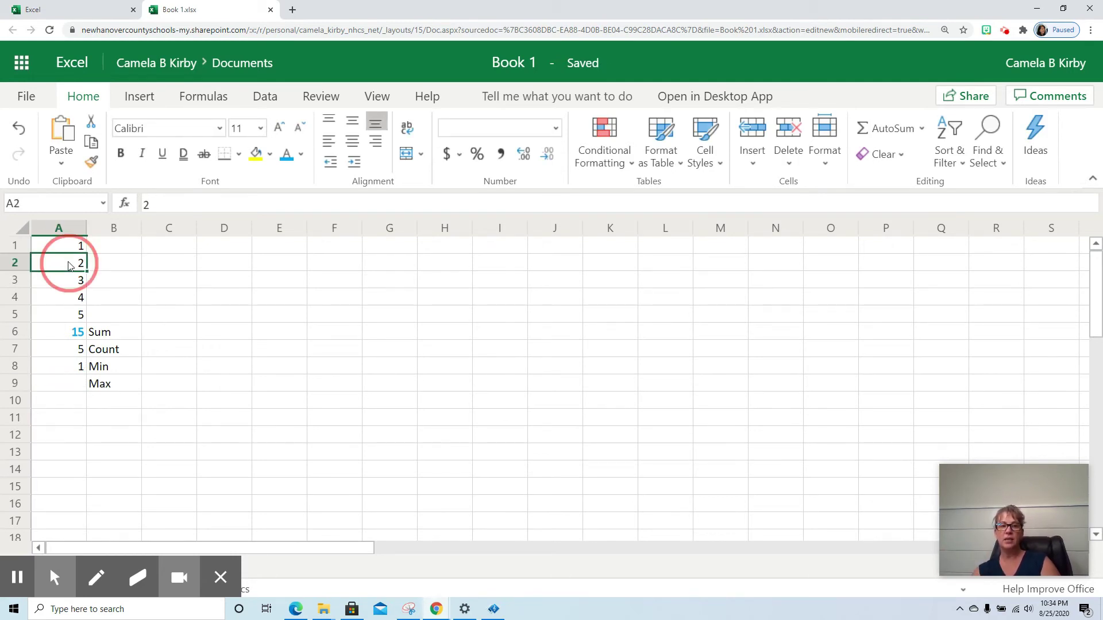
{"action": "left_click", "coordinate": [64, 281]}
{"action": "left_click", "coordinate": [63, 310]}
{"action": "left_click", "coordinate": [72, 368]}
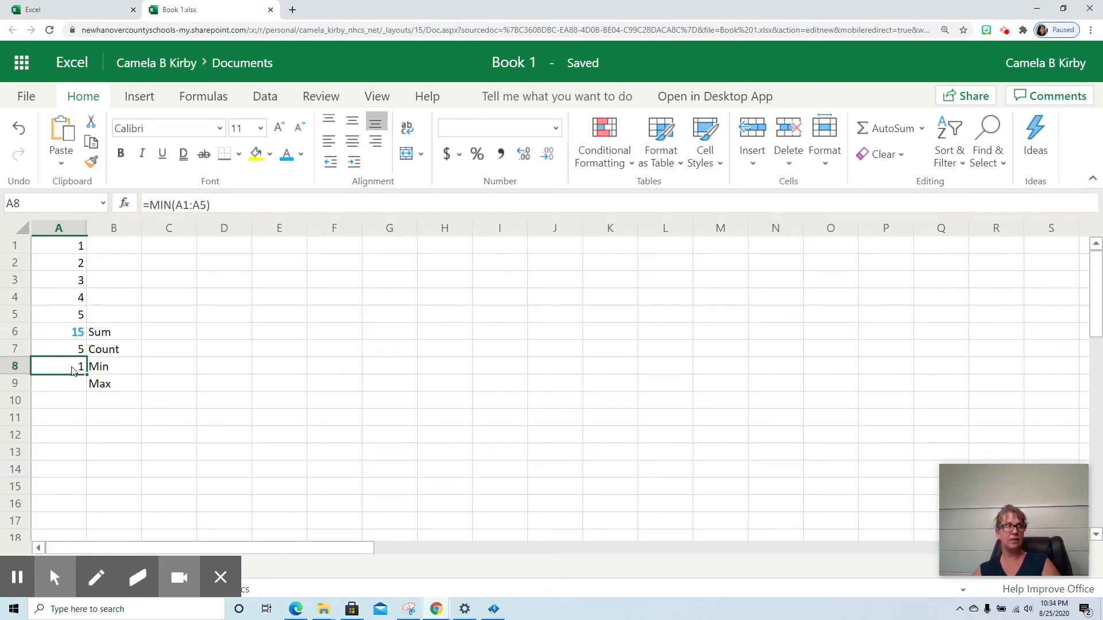
Step: Insert a Max formula in A9 and set its range to A1:A5, leaving out the results below the entries
{"action": "left_click", "coordinate": [74, 388]}
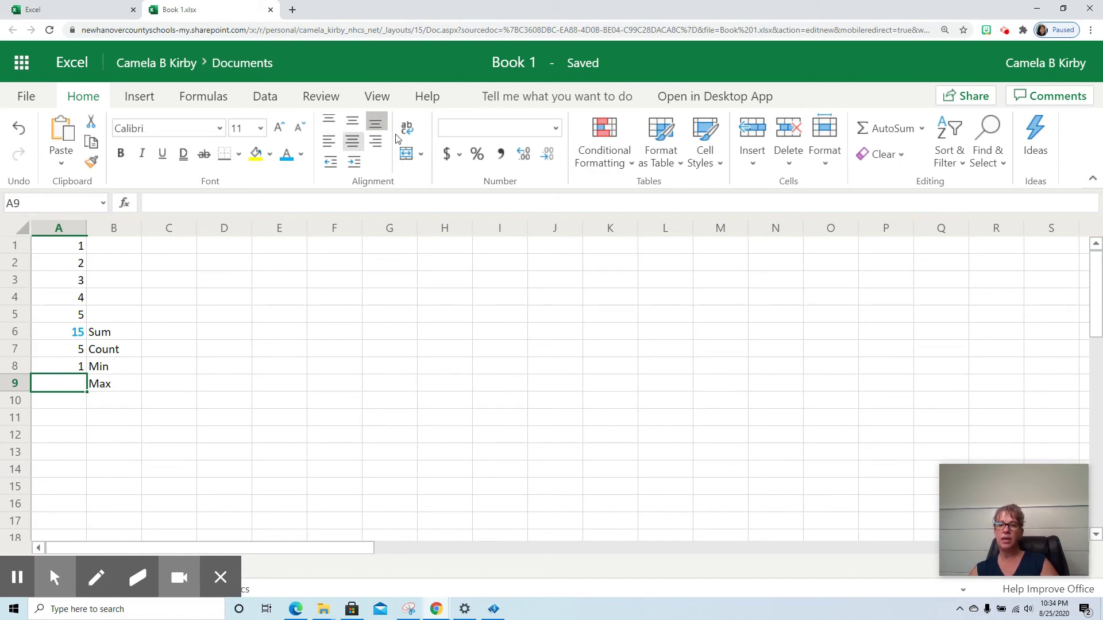
{"action": "left_click", "coordinate": [922, 134]}
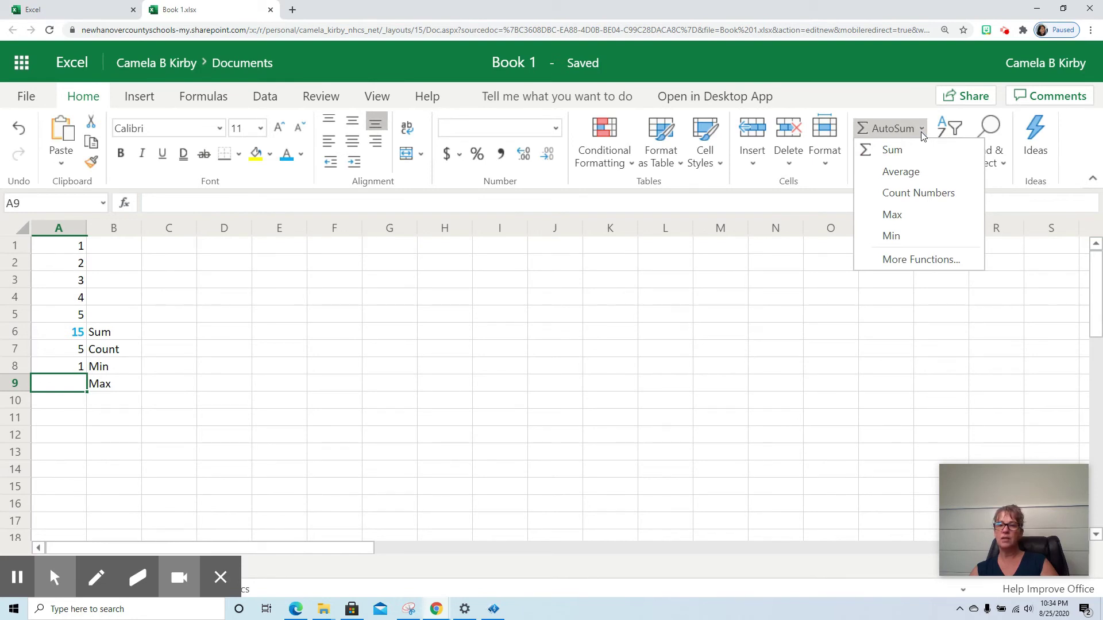
{"action": "left_click", "coordinate": [894, 215]}
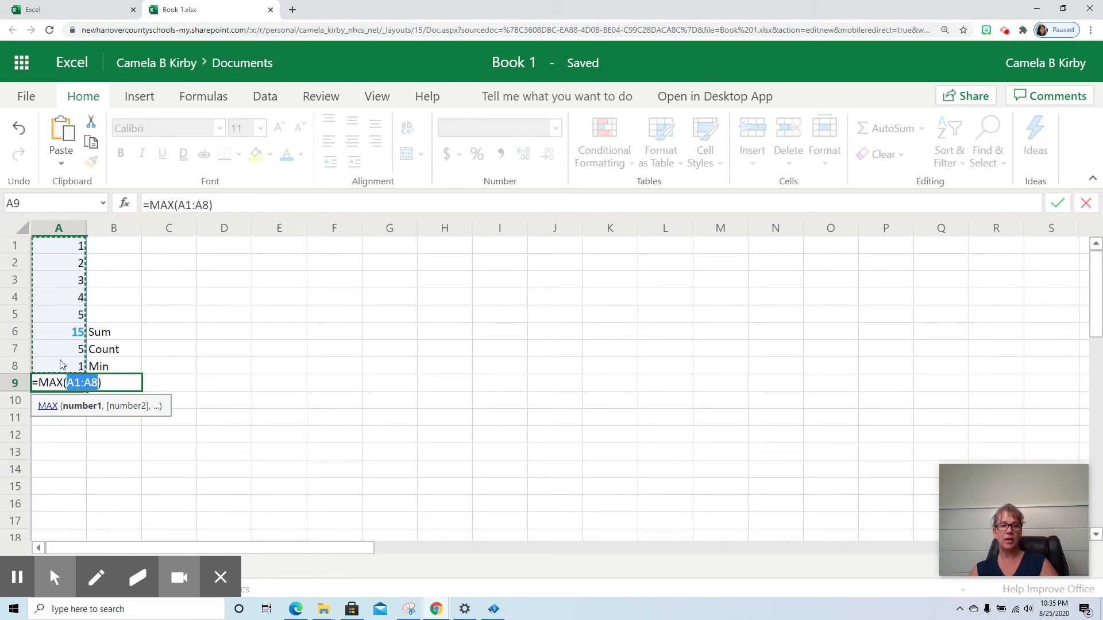
{"action": "left_click", "coordinate": [59, 244]}
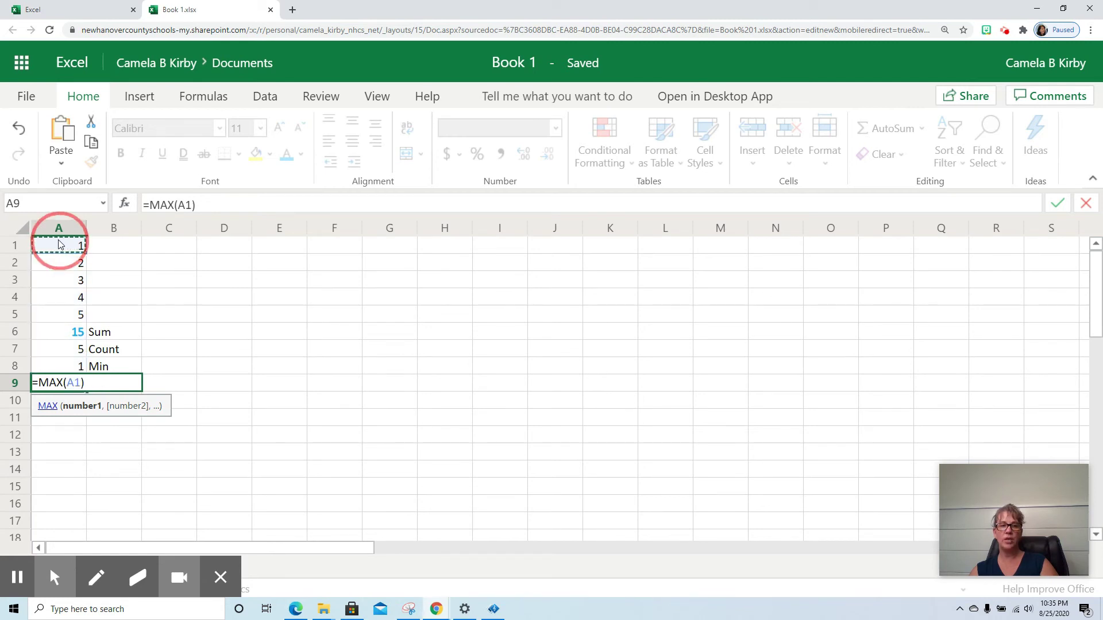
{"action": "left_click_drag", "start_coordinate": [59, 244], "coordinate": [59, 309]}
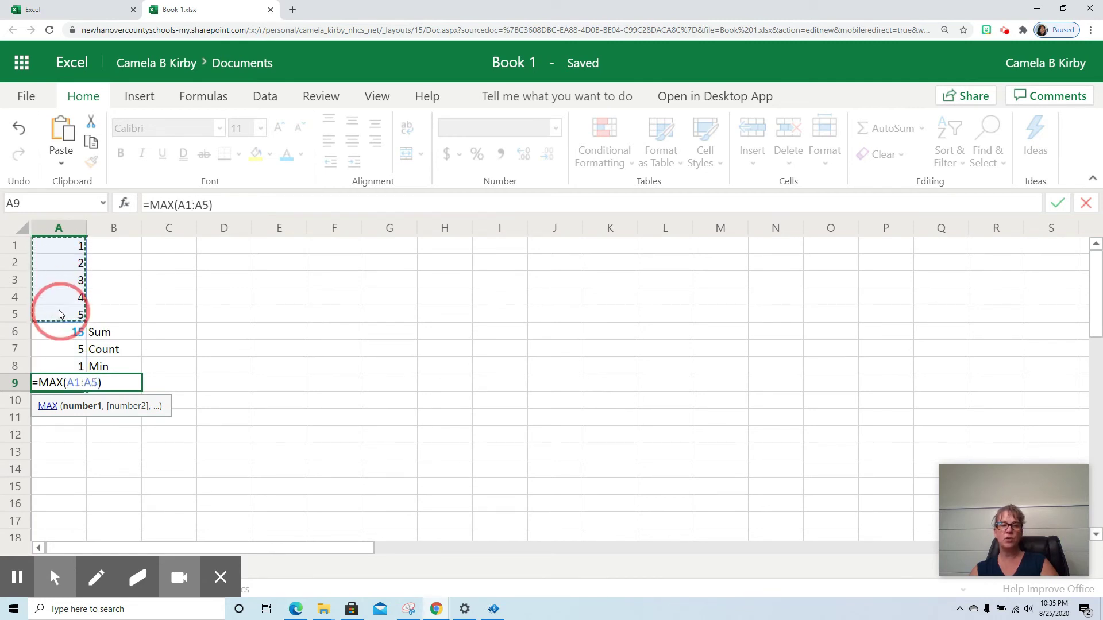
{"action": "left_click", "coordinate": [54, 250]}
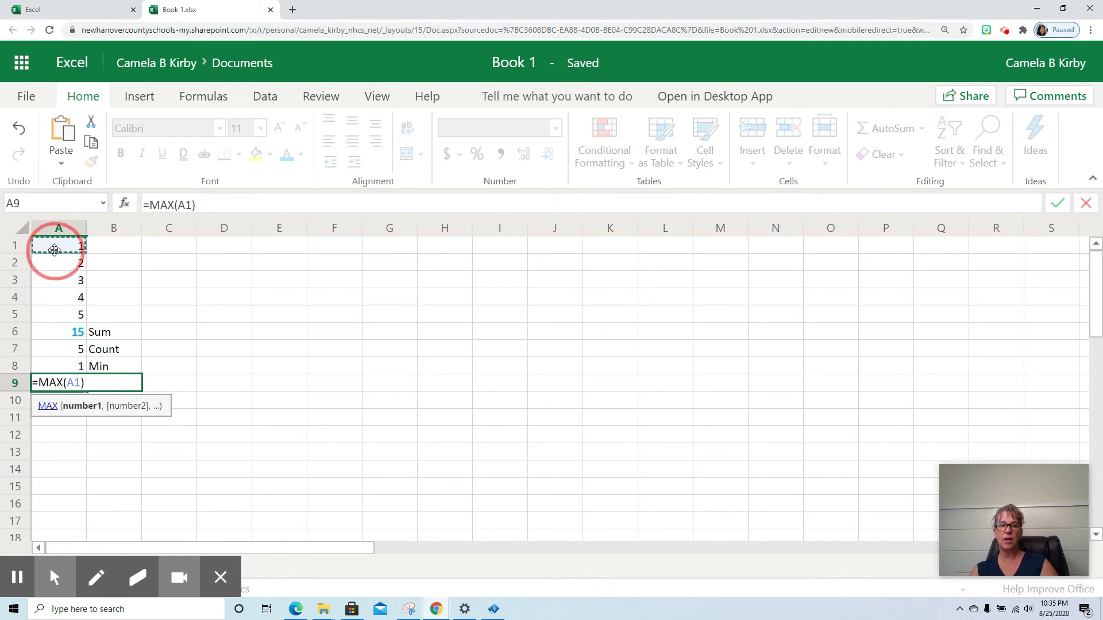
{"action": "left_click_drag", "start_coordinate": [54, 249], "coordinate": [54, 316]}
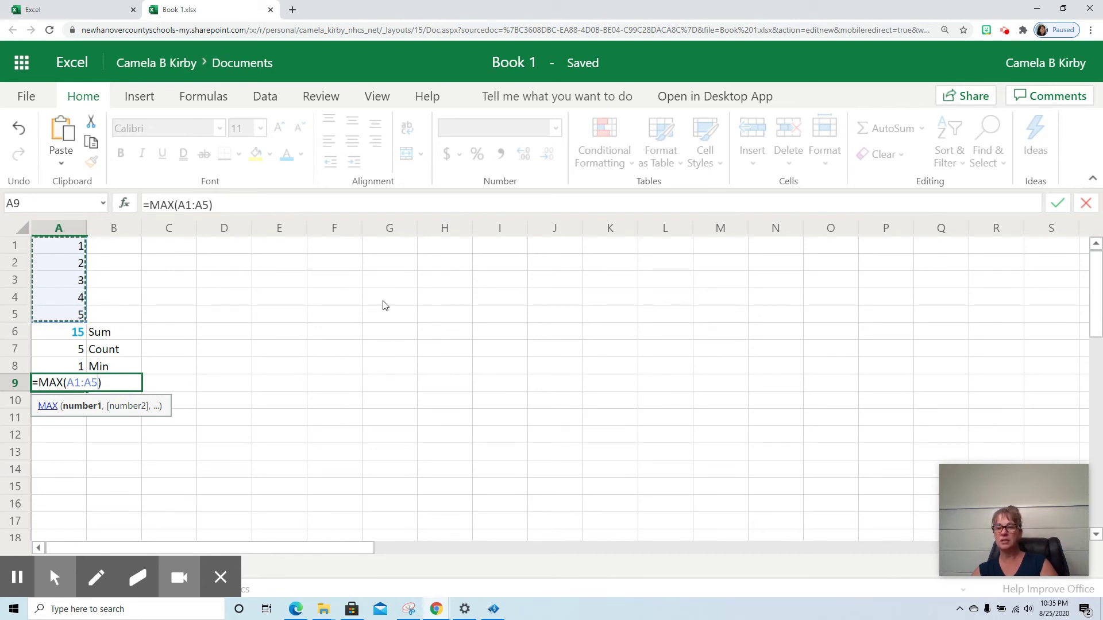
{"action": "key", "text": "Return"}
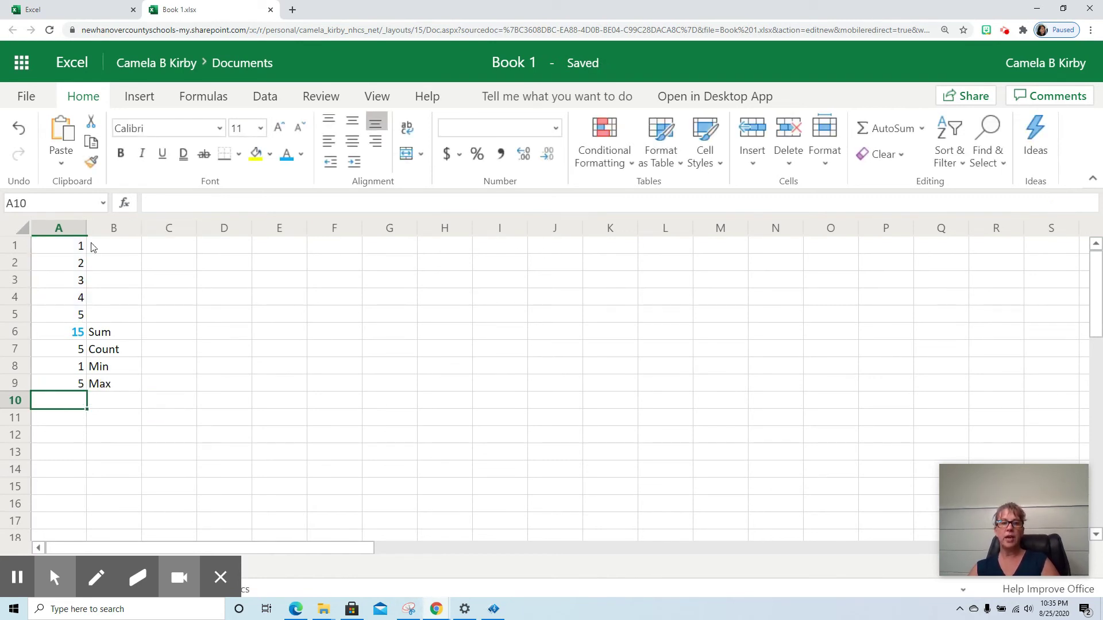
Step: Change the value in A1 to 500 and check how the Min and Max formulas in A8 and A9 respond
{"action": "left_click", "coordinate": [57, 246]}
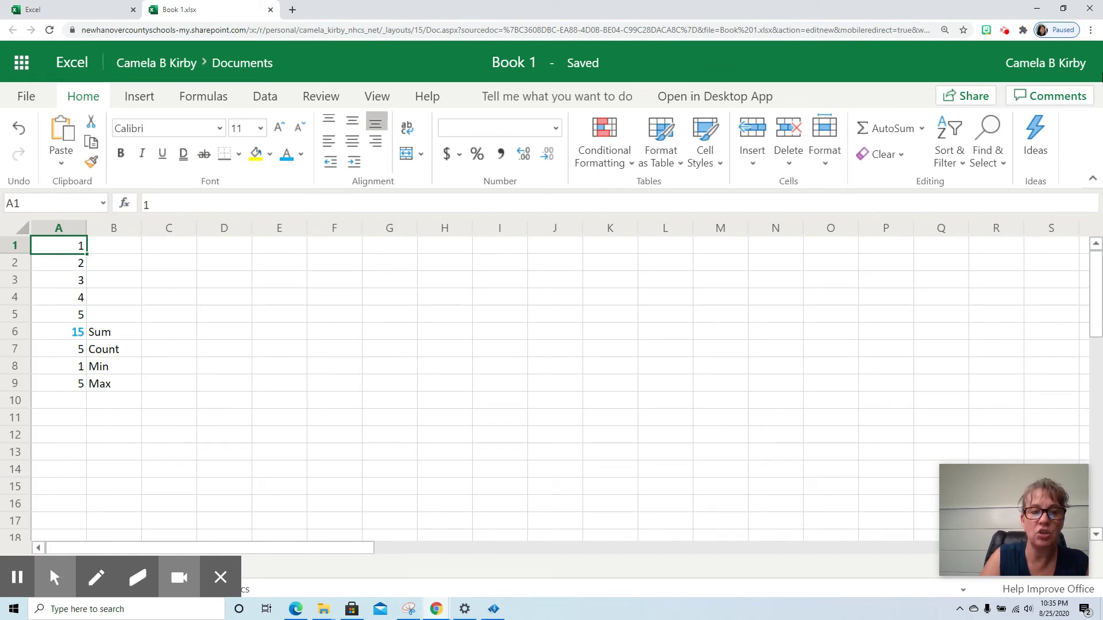
{"action": "type", "text": "50"}
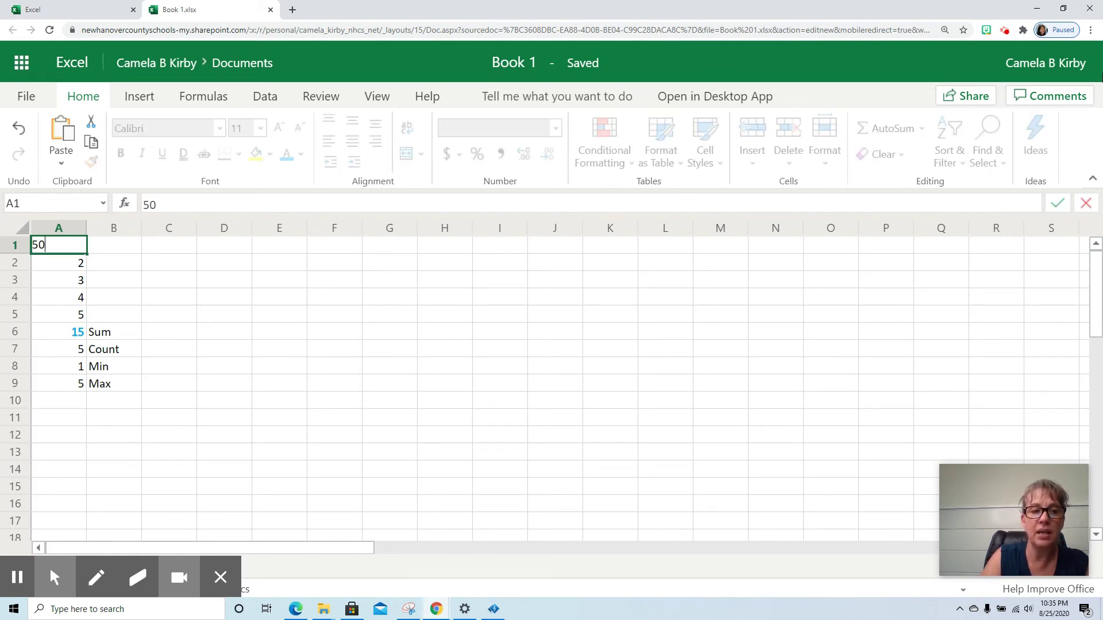
{"action": "type", "text": "0"}
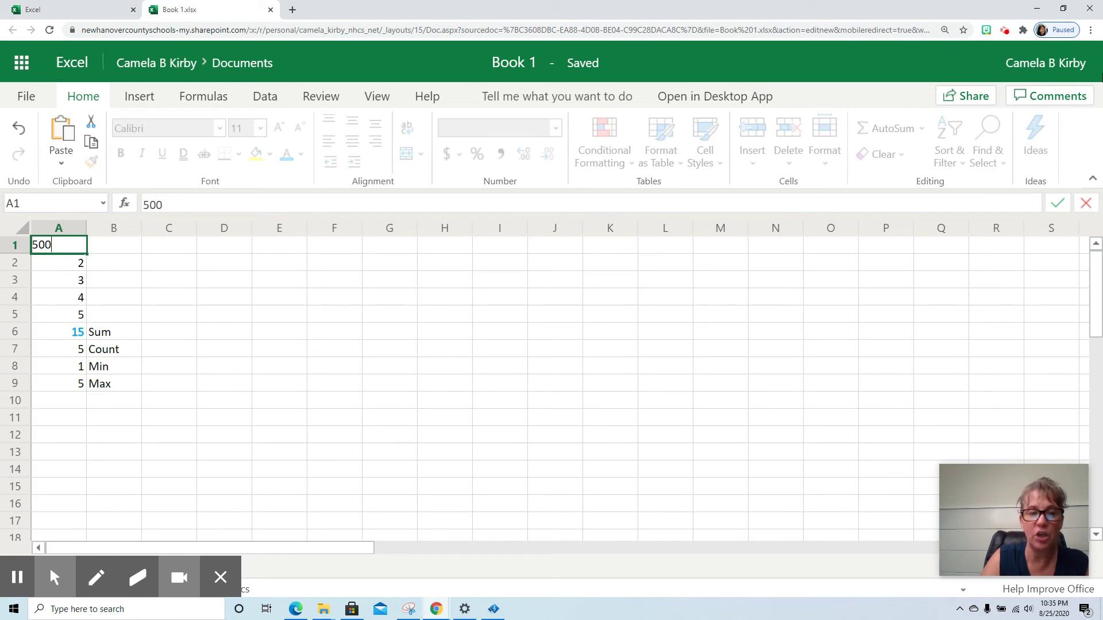
{"action": "key", "text": "Return"}
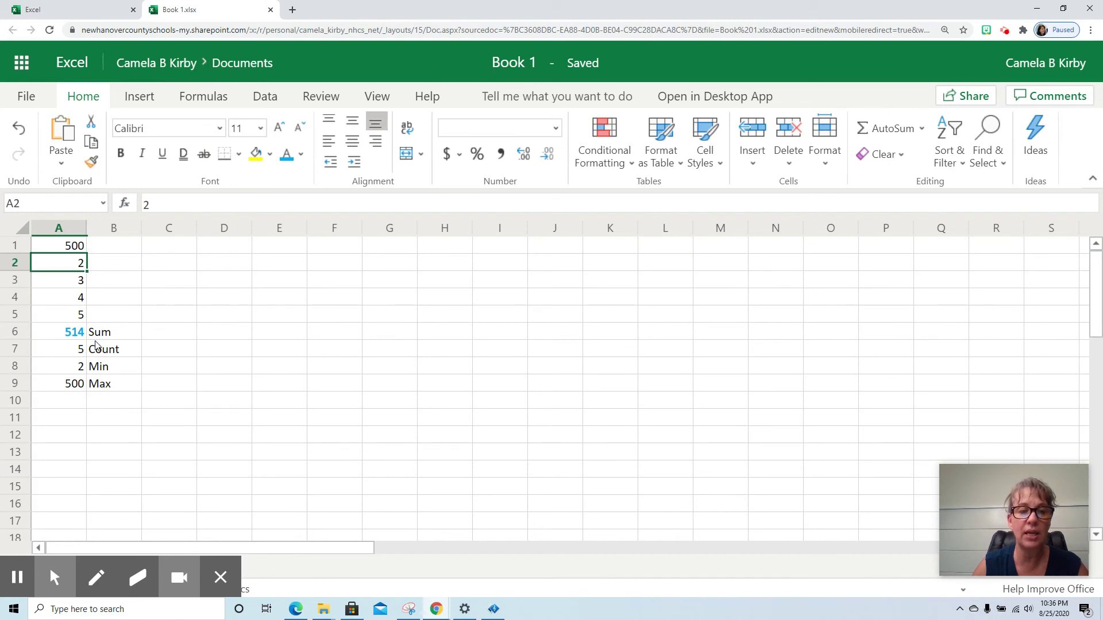
{"action": "left_click", "coordinate": [69, 367]}
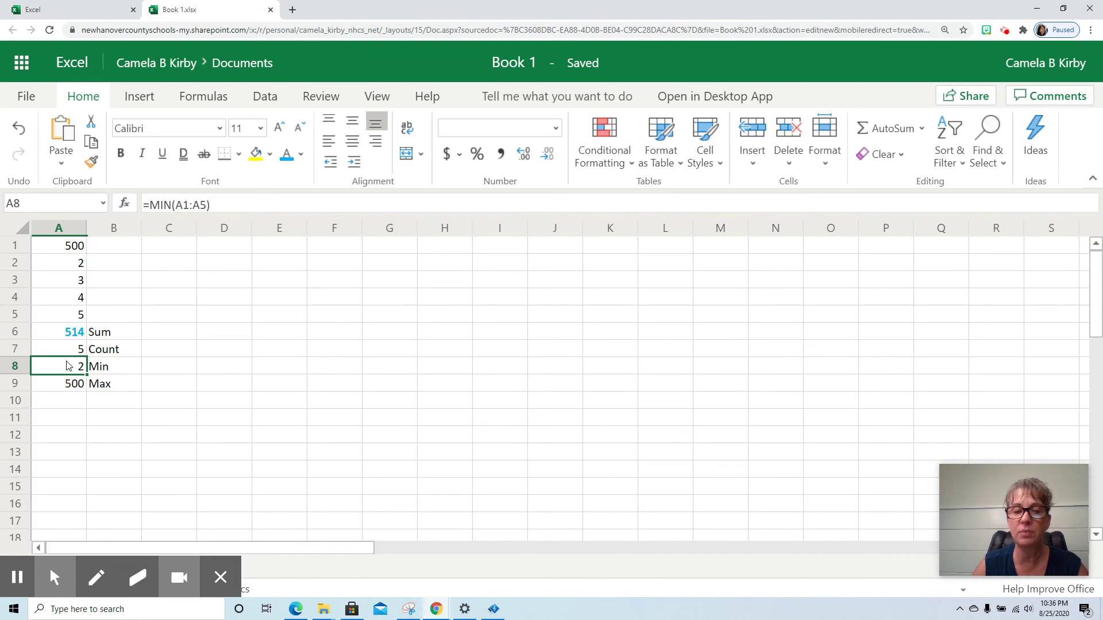
{"action": "left_click", "coordinate": [74, 385]}
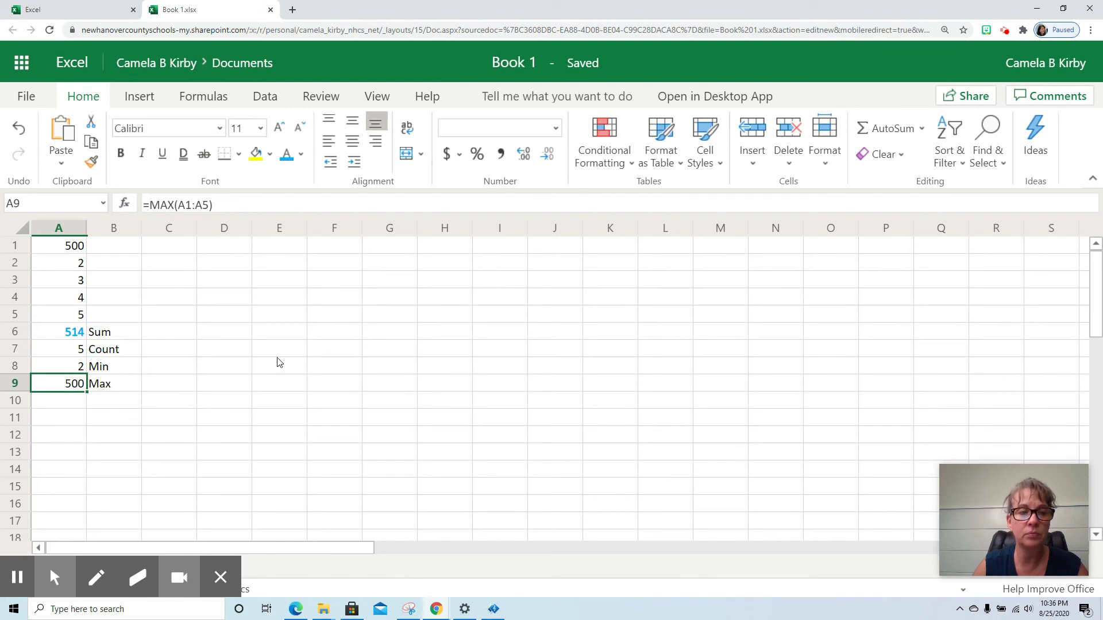
Step: Clear the value in A2 and check how the Count formula in A7 treats the empty cell
{"action": "left_click", "coordinate": [74, 265]}
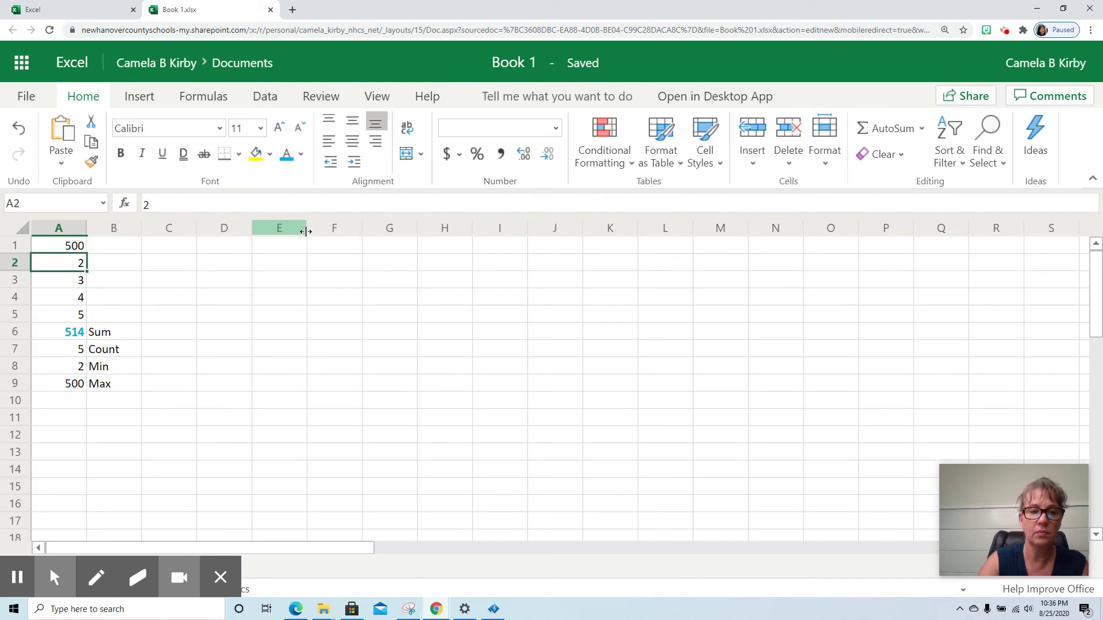
{"action": "key", "text": "Delete"}
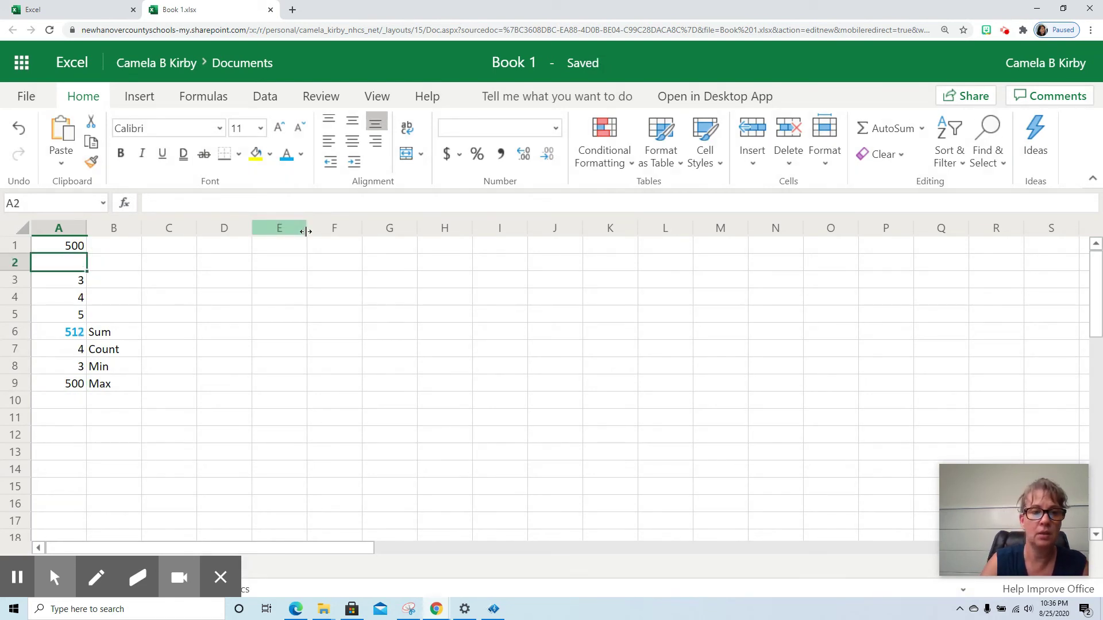
{"action": "key", "text": "Down"}
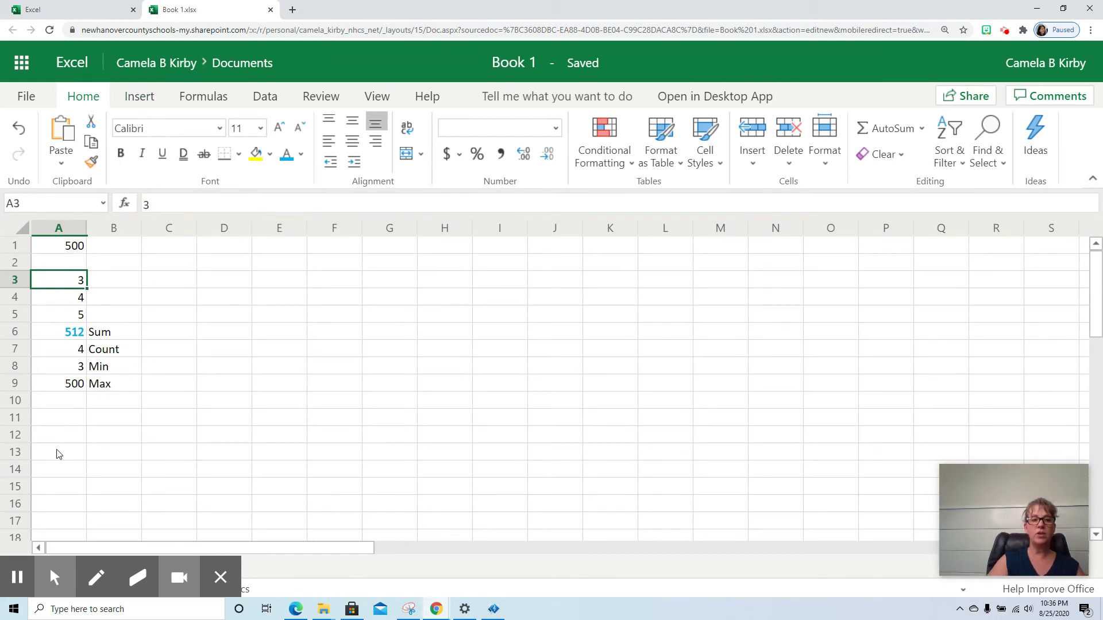
{"action": "left_click", "coordinate": [81, 263]}
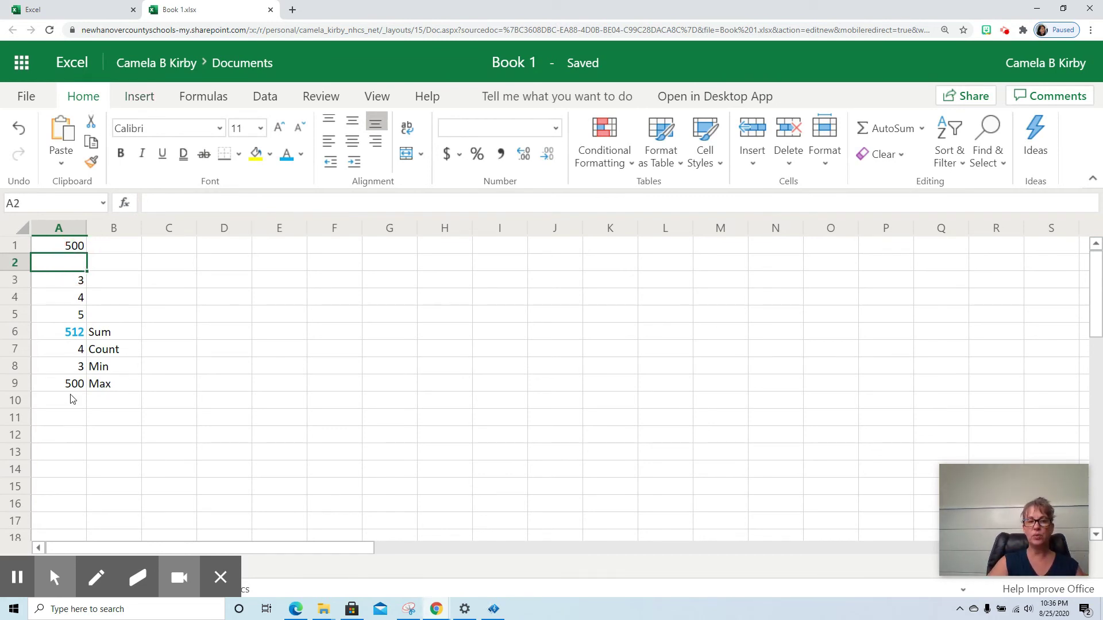
{"action": "left_click", "coordinate": [79, 351]}
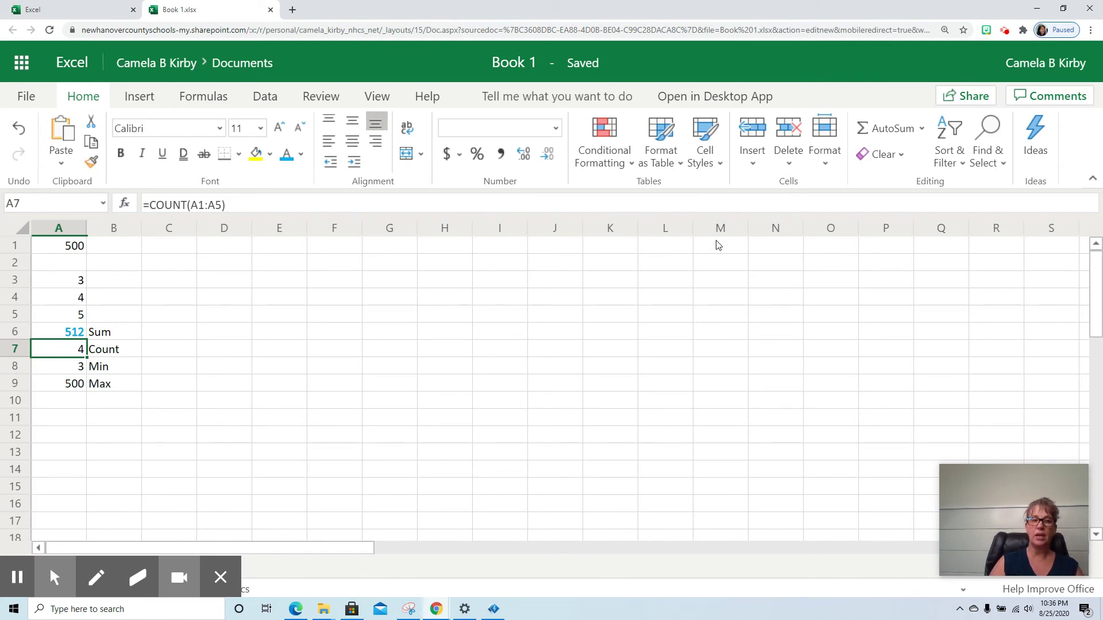
Step: Enter 1 in the empty cell A2 to test the recalculation of the formulas
{"action": "key", "text": "Up"}
{"action": "key", "text": "Up"}
{"action": "key", "text": "Up"}
{"action": "key", "text": "Up"}
{"action": "key", "text": "Up"}
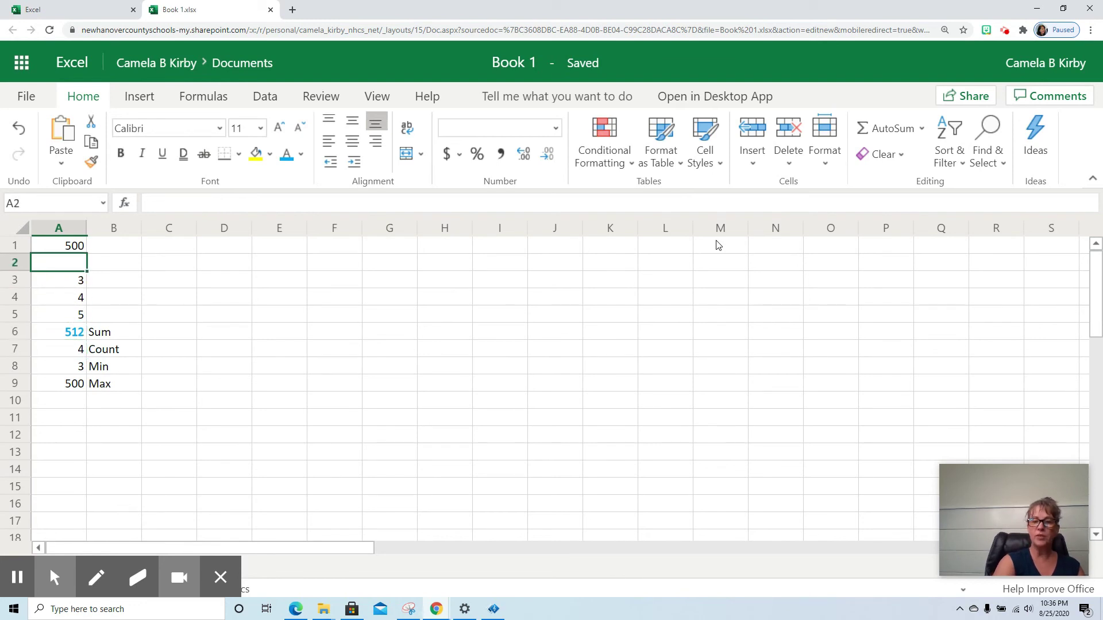
{"action": "type", "text": "1"}
{"action": "key", "text": "Return"}
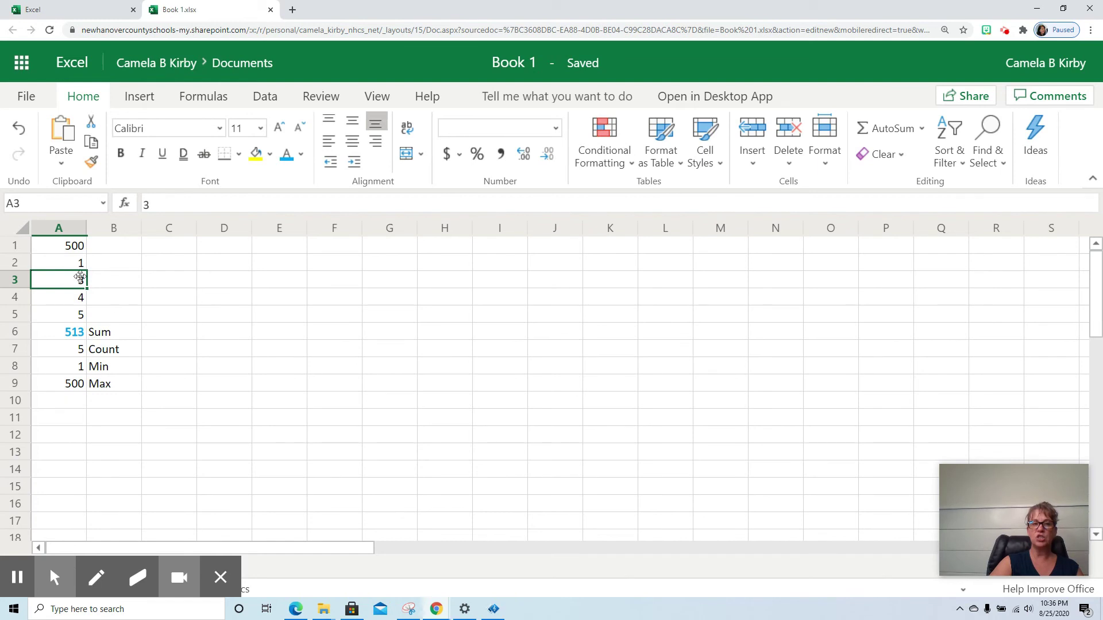
Step: Restore the original entries by setting A1 to 1 and A2 to 2
{"action": "left_click", "coordinate": [69, 246]}
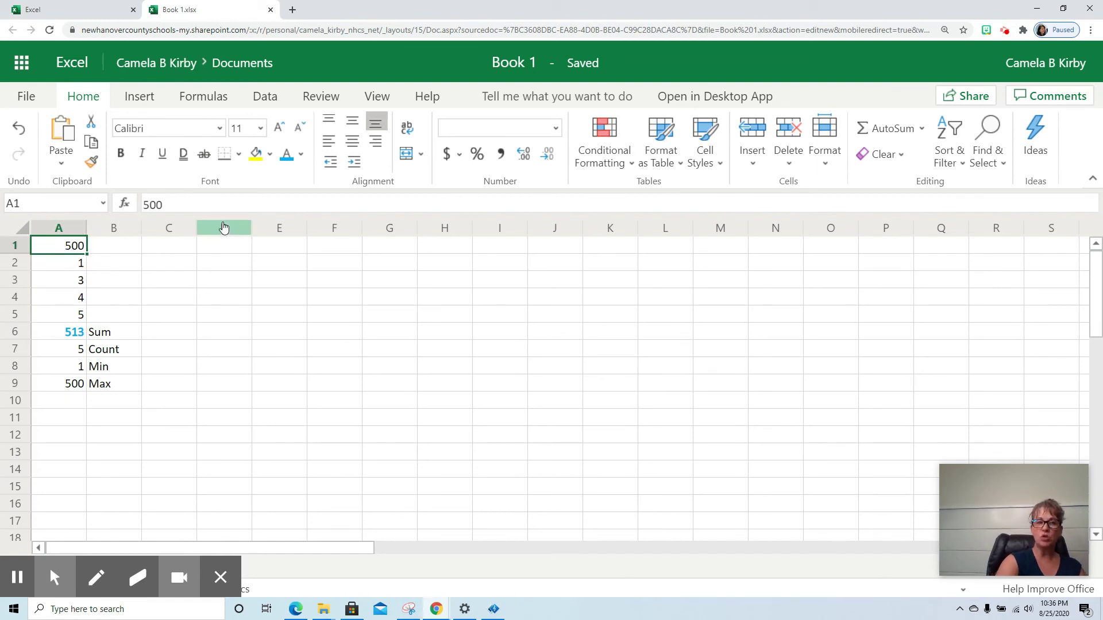
{"action": "type", "text": "1"}
{"action": "key", "text": "Return"}
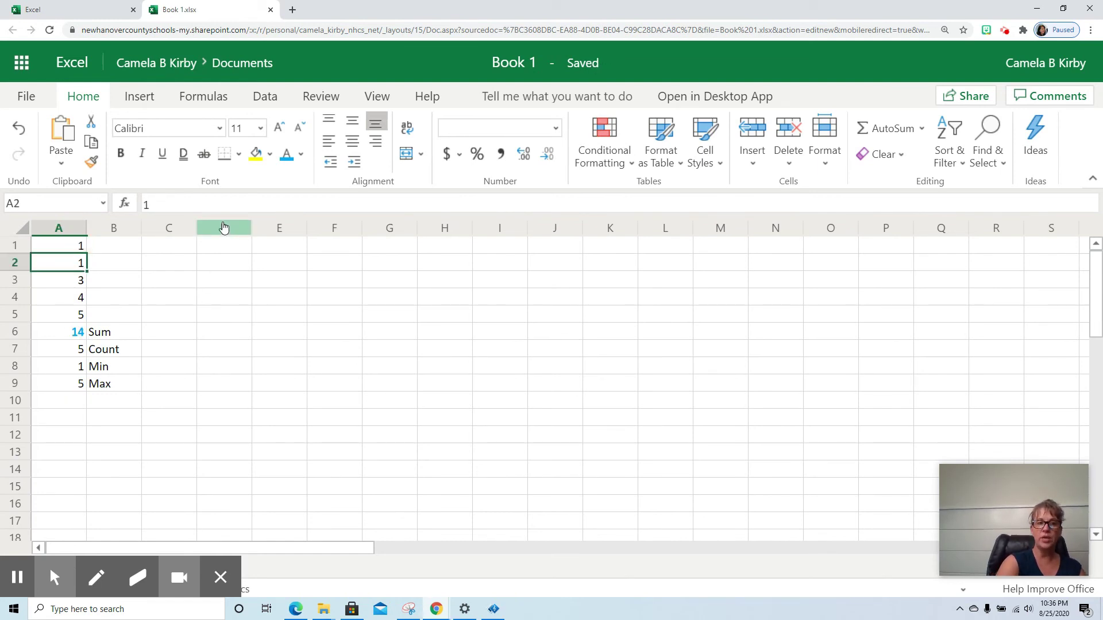
{"action": "type", "text": "2"}
{"action": "key", "text": "Return"}
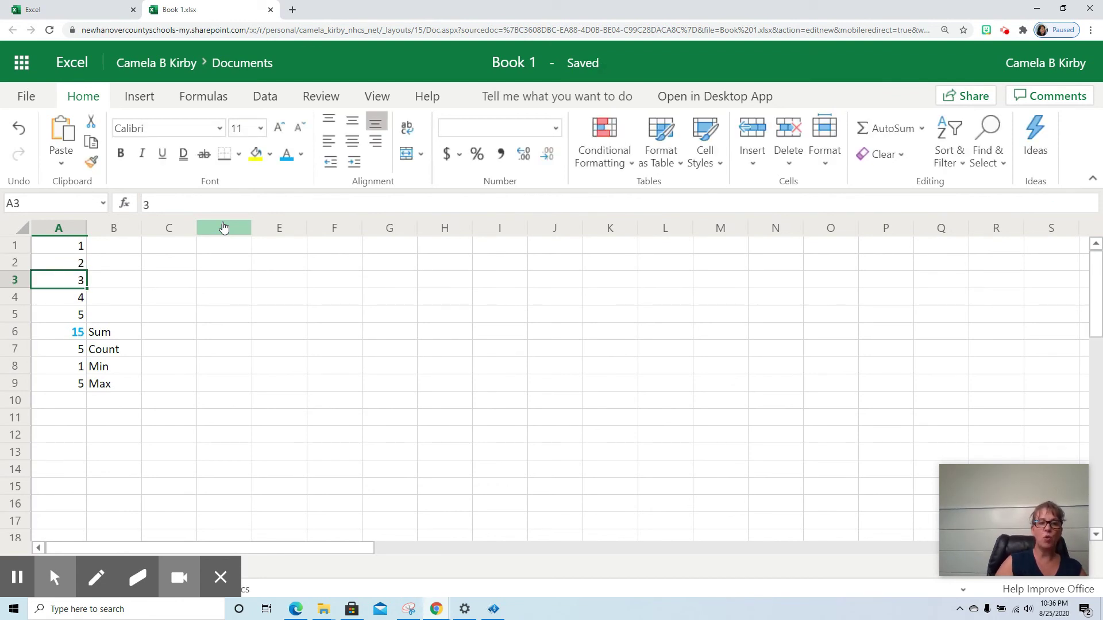
Step: Review the Sum, Count, Min and Max formulas in A6 to A9 one after another
{"action": "left_click", "coordinate": [71, 336]}
{"action": "left_click", "coordinate": [68, 349]}
{"action": "left_click", "coordinate": [65, 366]}
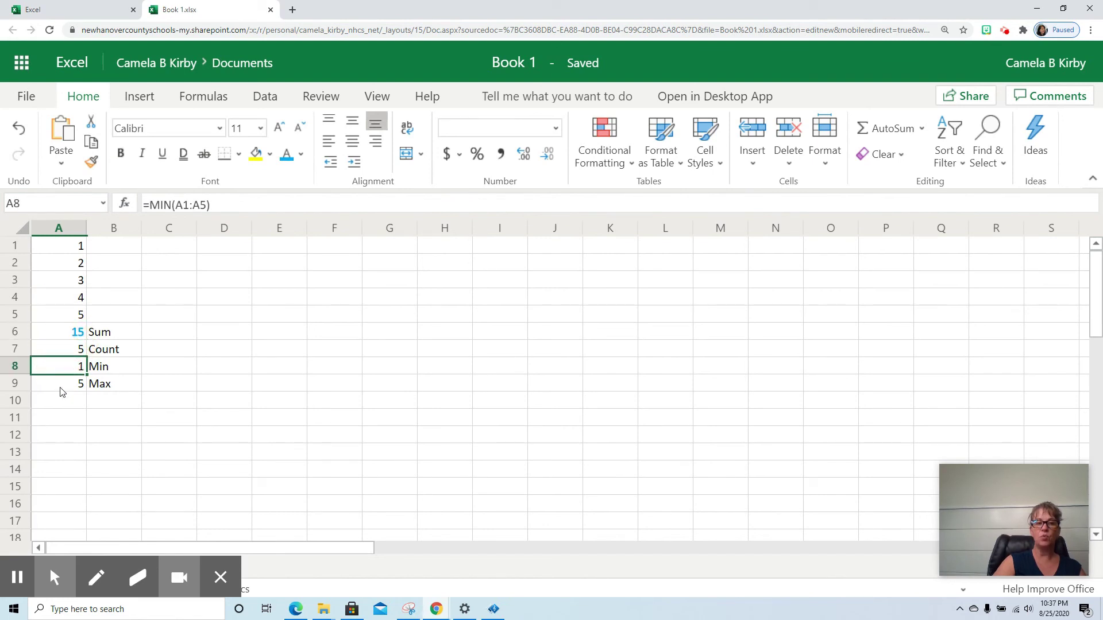
{"action": "left_click", "coordinate": [60, 391]}
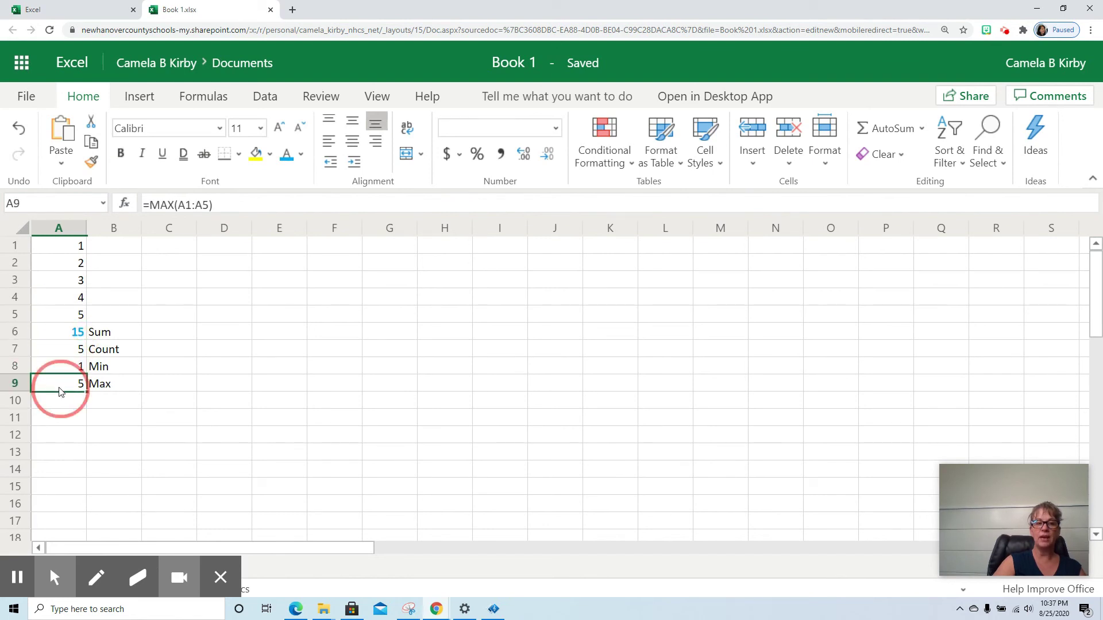
Step: Label cell B10 as Avg, below the Max label
{"action": "left_click", "coordinate": [107, 403]}
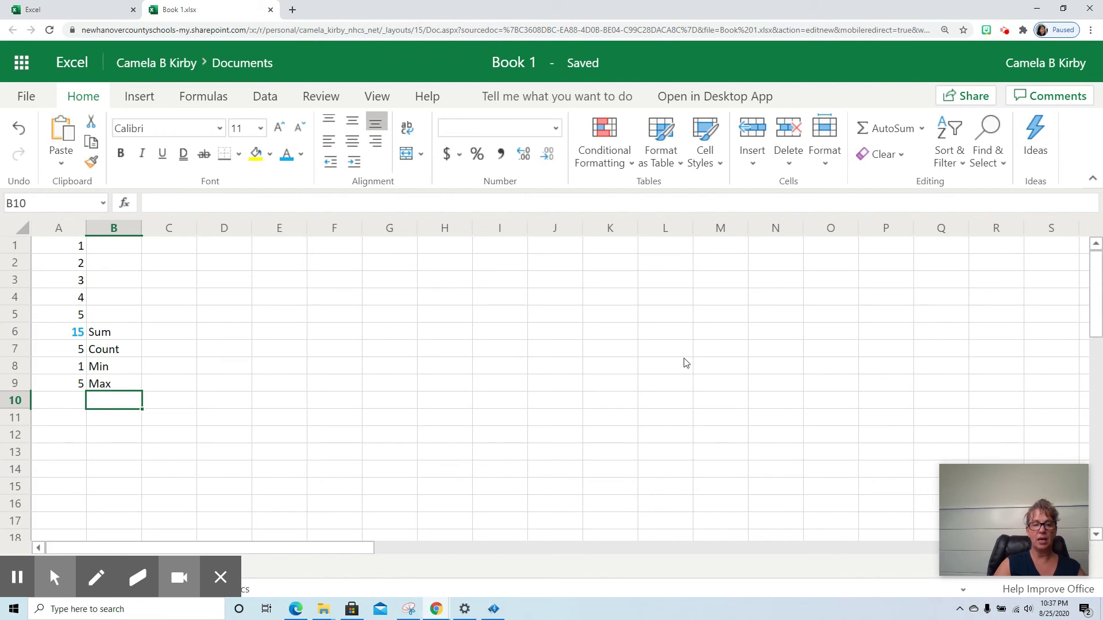
{"action": "type", "text": "Ave"}
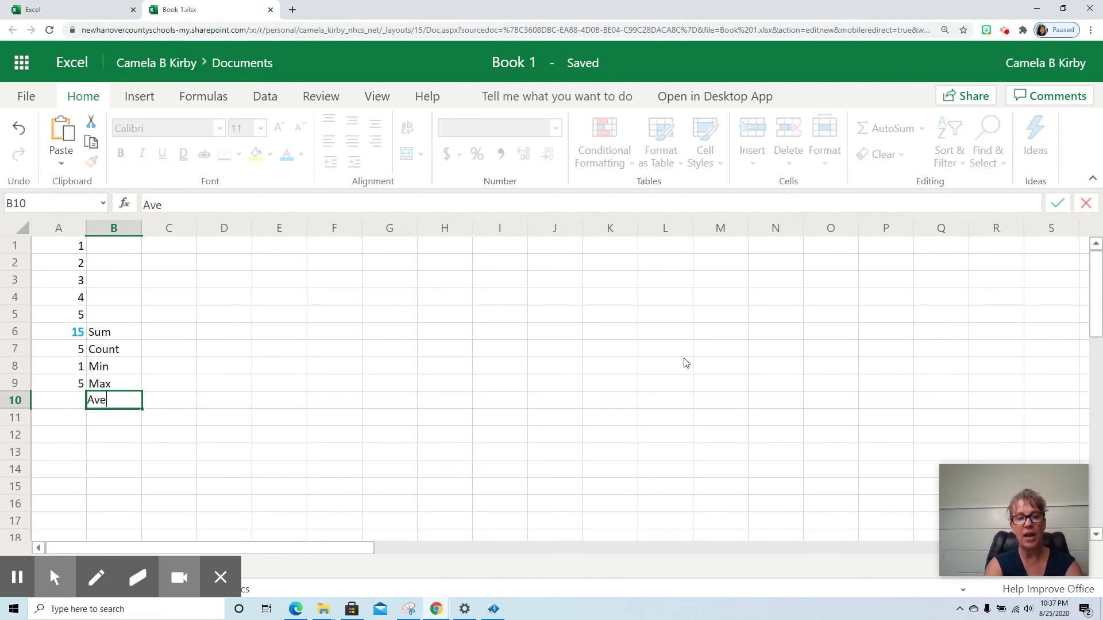
{"action": "key", "text": "BackSpace"}
{"action": "type", "text": "g"}
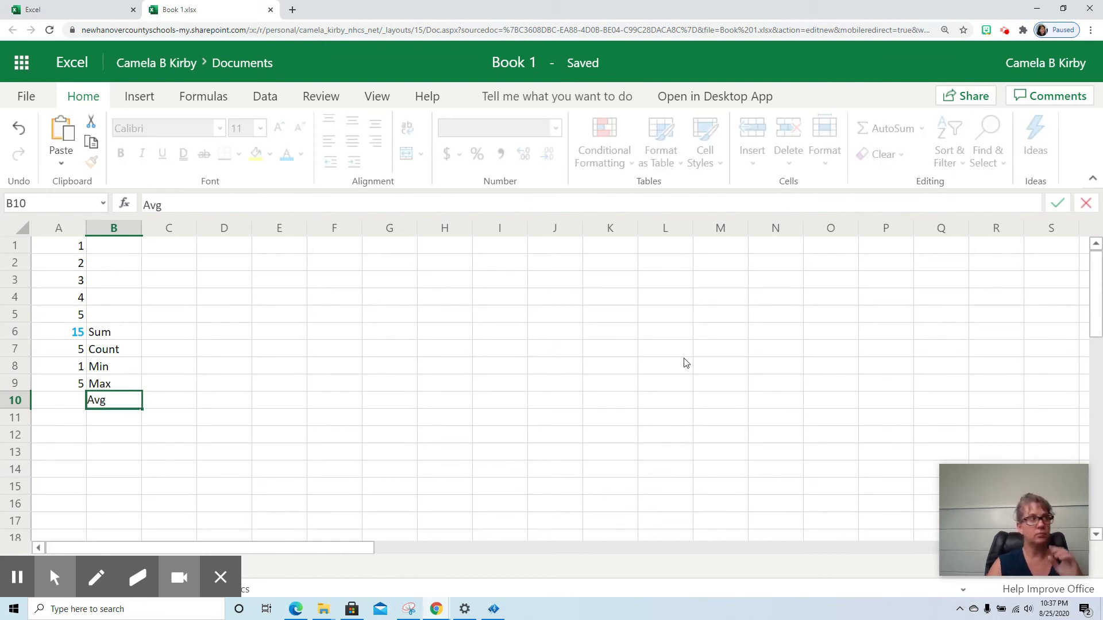
Step: Add an Average function in A10 that covers only the numbers in A1:A5
{"action": "left_click", "coordinate": [60, 400]}
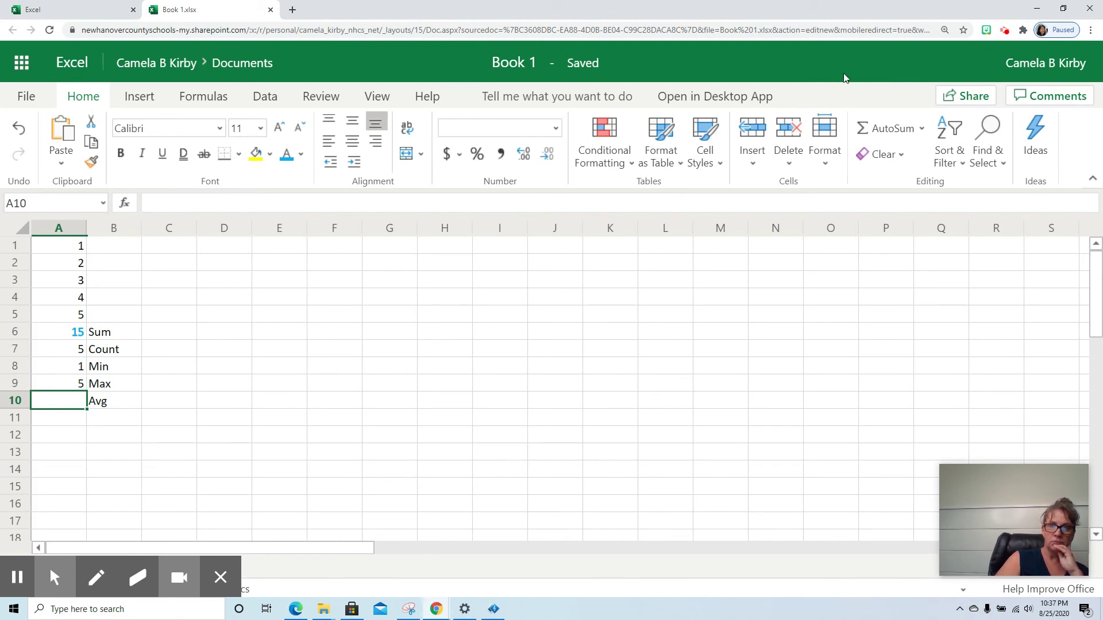
{"action": "left_click", "coordinate": [922, 127]}
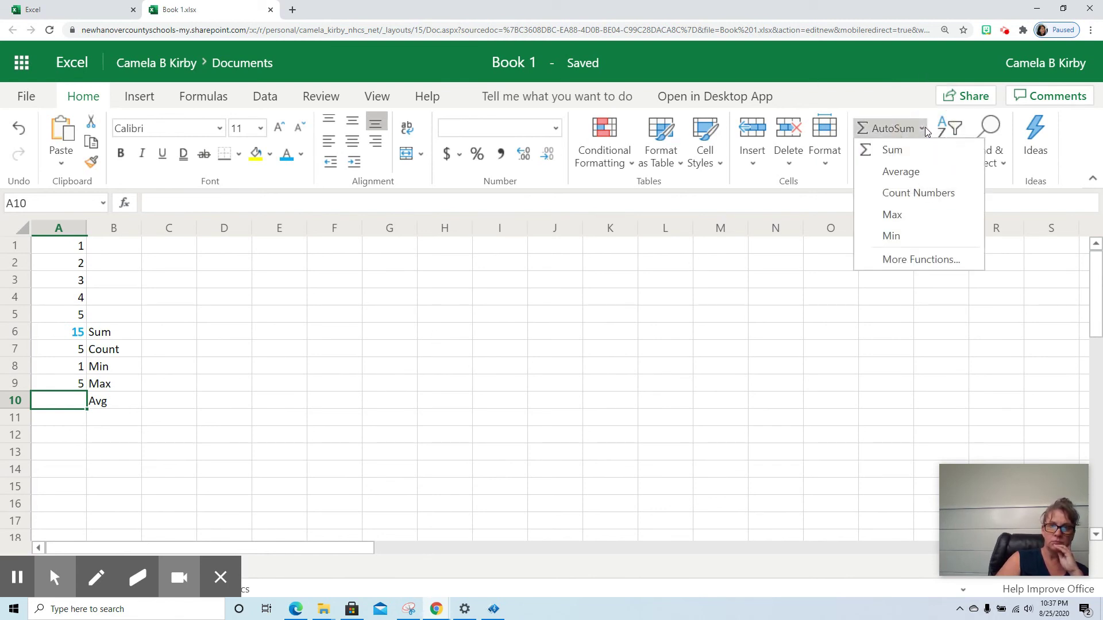
{"action": "left_click", "coordinate": [902, 172]}
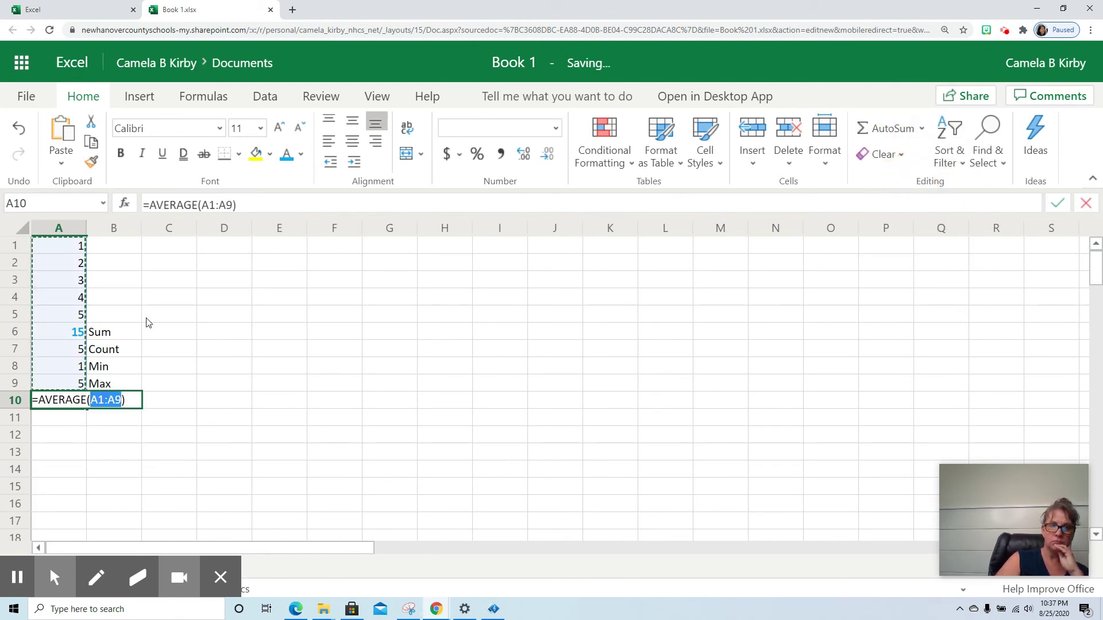
{"action": "left_click", "coordinate": [57, 246]}
{"action": "left_click_drag", "start_coordinate": [57, 246], "coordinate": [51, 322]}
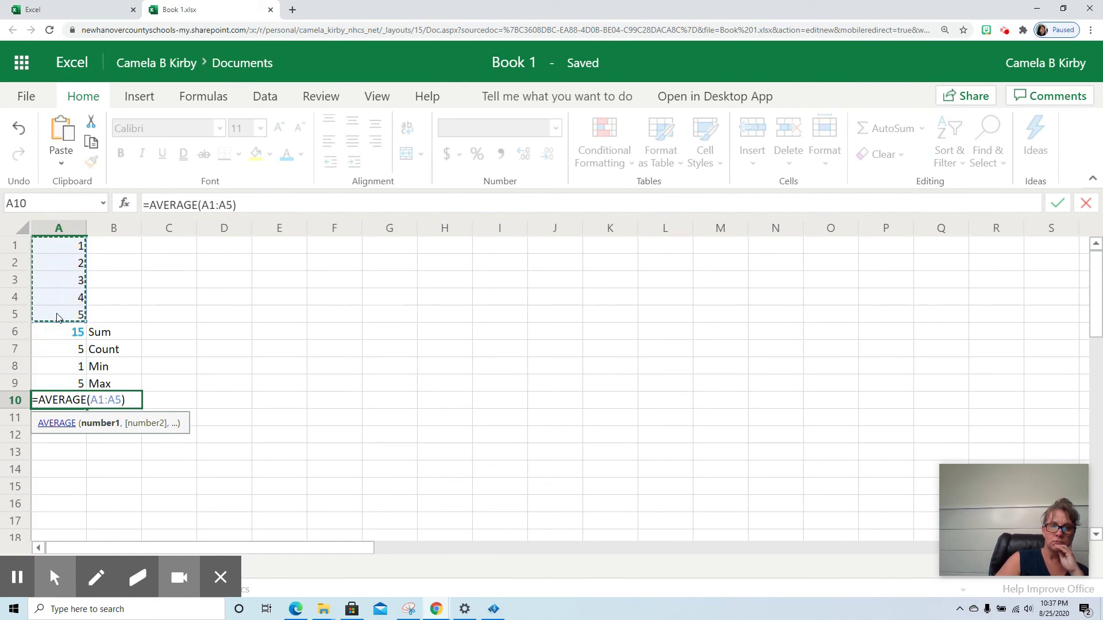
{"action": "key", "text": "Return"}
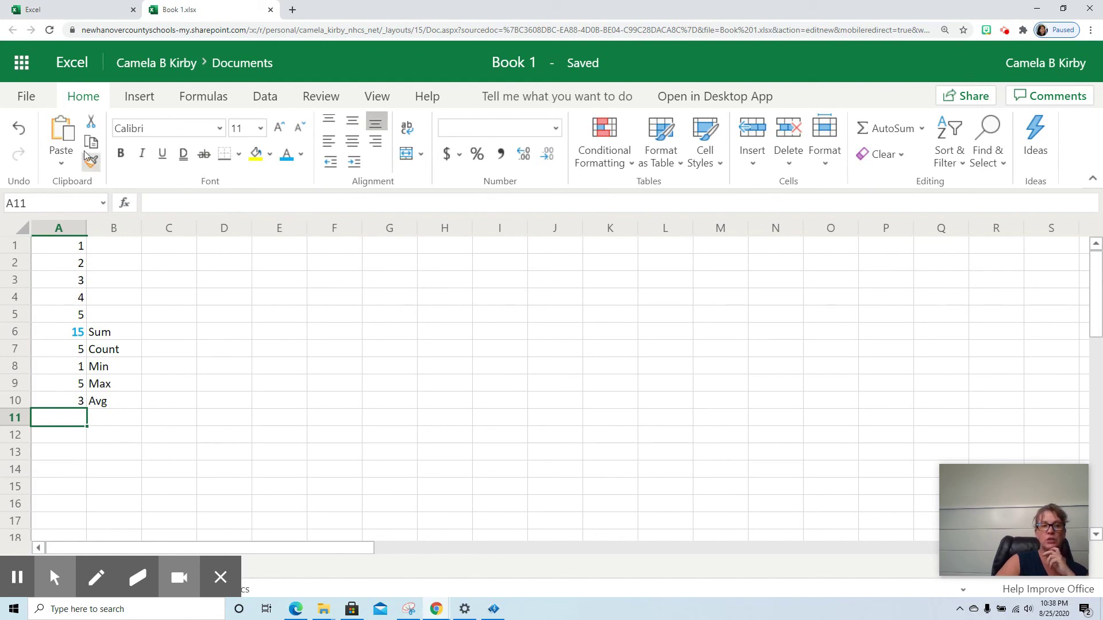
Step: Save a copy of the workbook online under the name Th8-27 Intro to Excel Lesson 1
{"action": "left_click", "coordinate": [26, 99]}
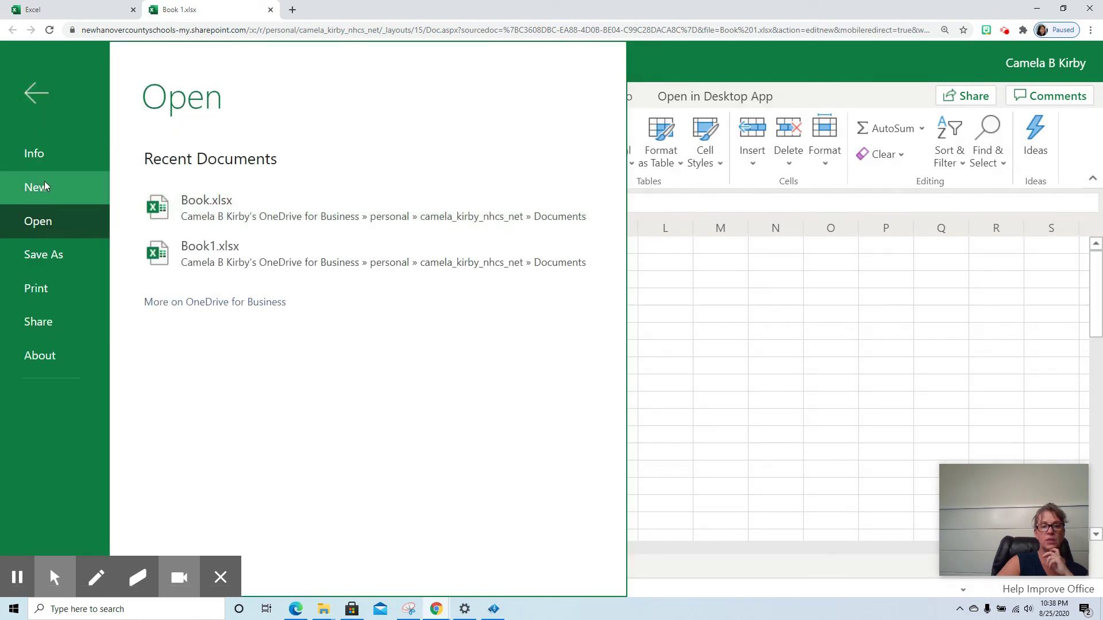
{"action": "left_click", "coordinate": [33, 258]}
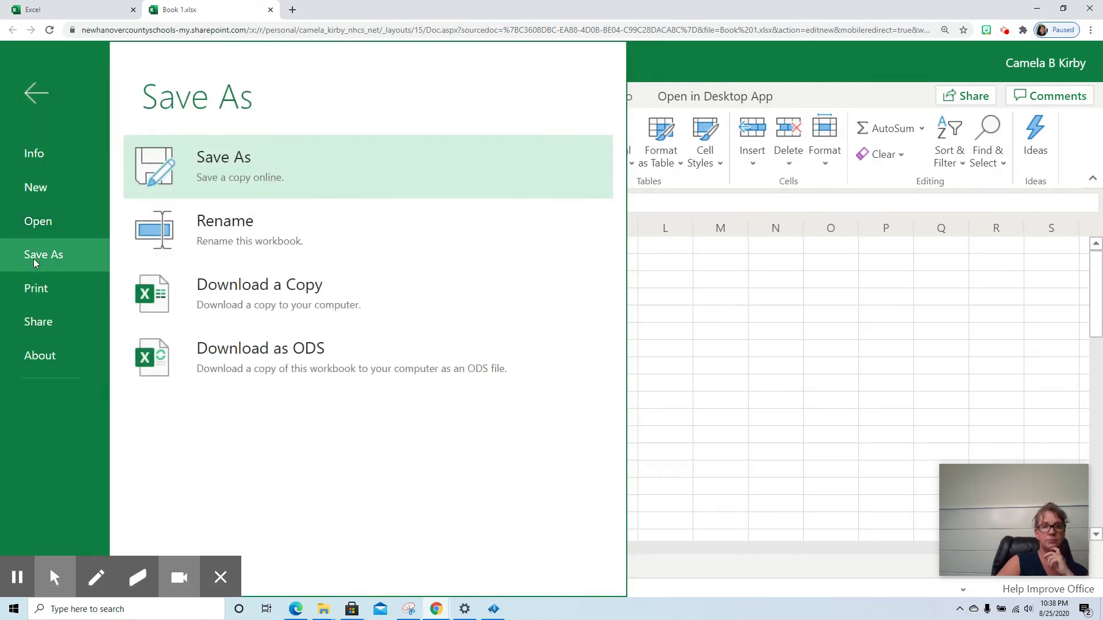
{"action": "left_click", "coordinate": [210, 164]}
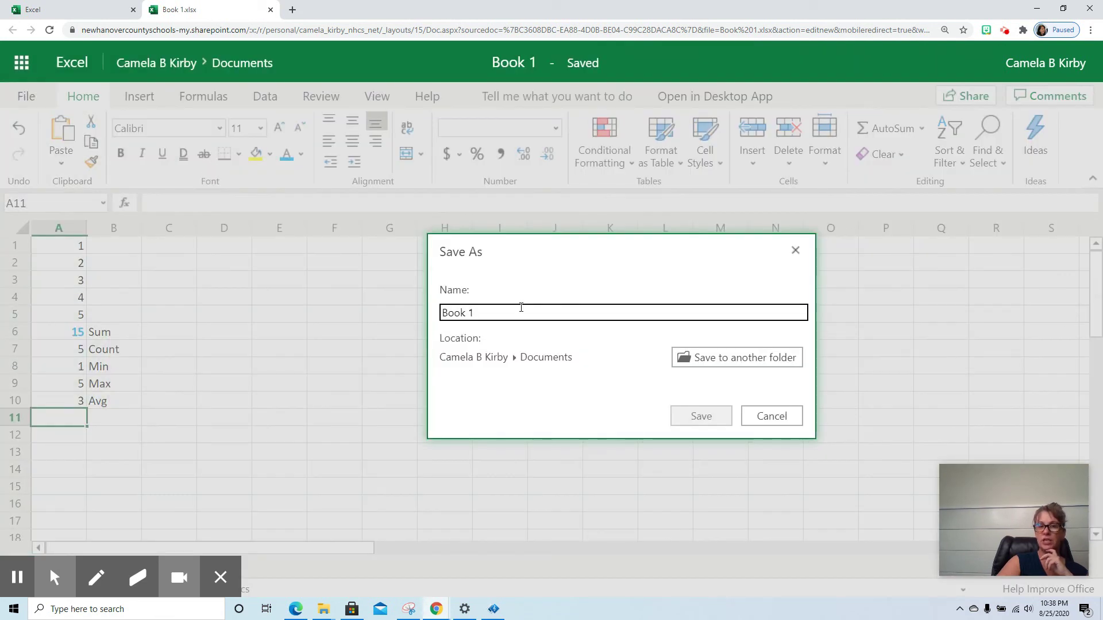
{"action": "left_click", "coordinate": [497, 310]}
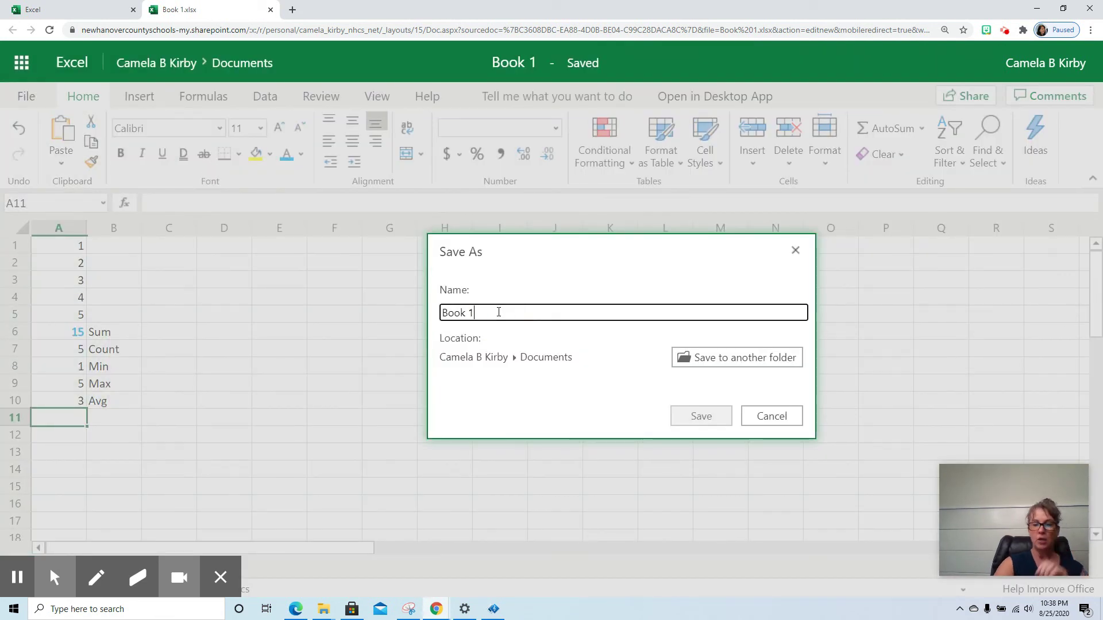
{"action": "key", "text": "BackSpace"}
{"action": "key", "text": "BackSpace"}
{"action": "key", "text": "BackSpace"}
{"action": "key", "text": "BackSpace"}
{"action": "key", "text": "BackSpace"}
{"action": "key", "text": "BackSpace"}
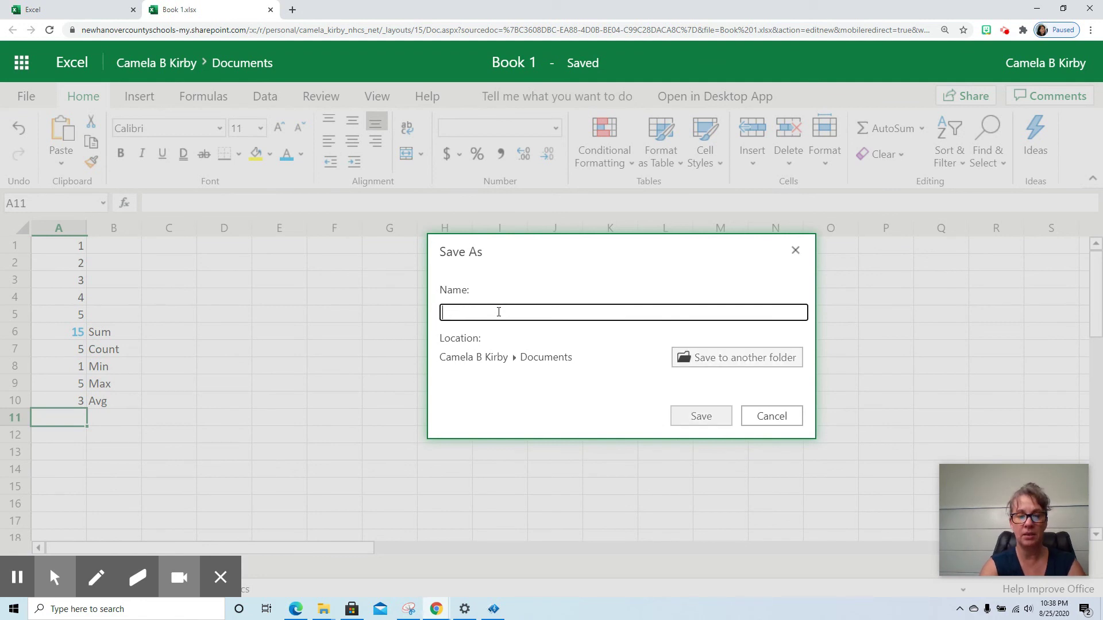
{"action": "type", "text": "TH"}
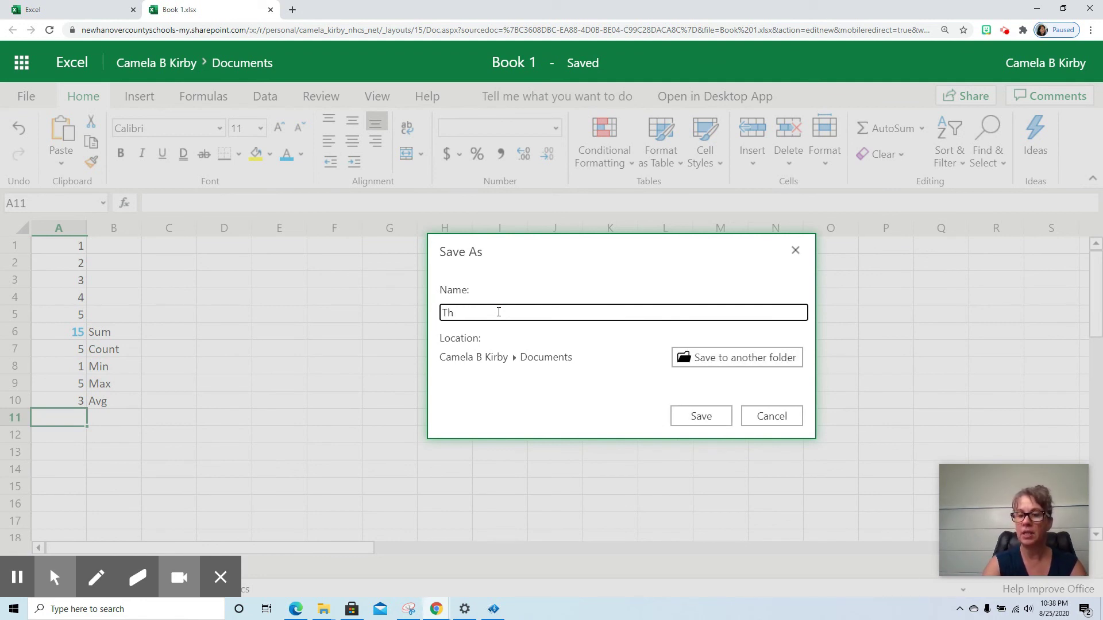
{"action": "type", "text": "827"}
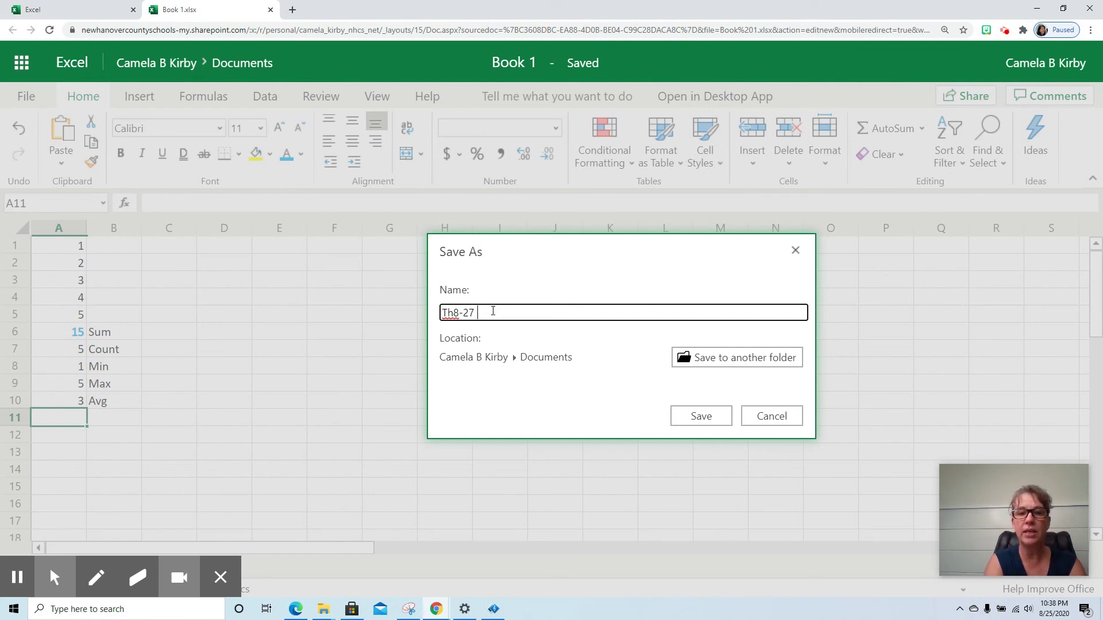
{"action": "type", "text": "Intro to"}
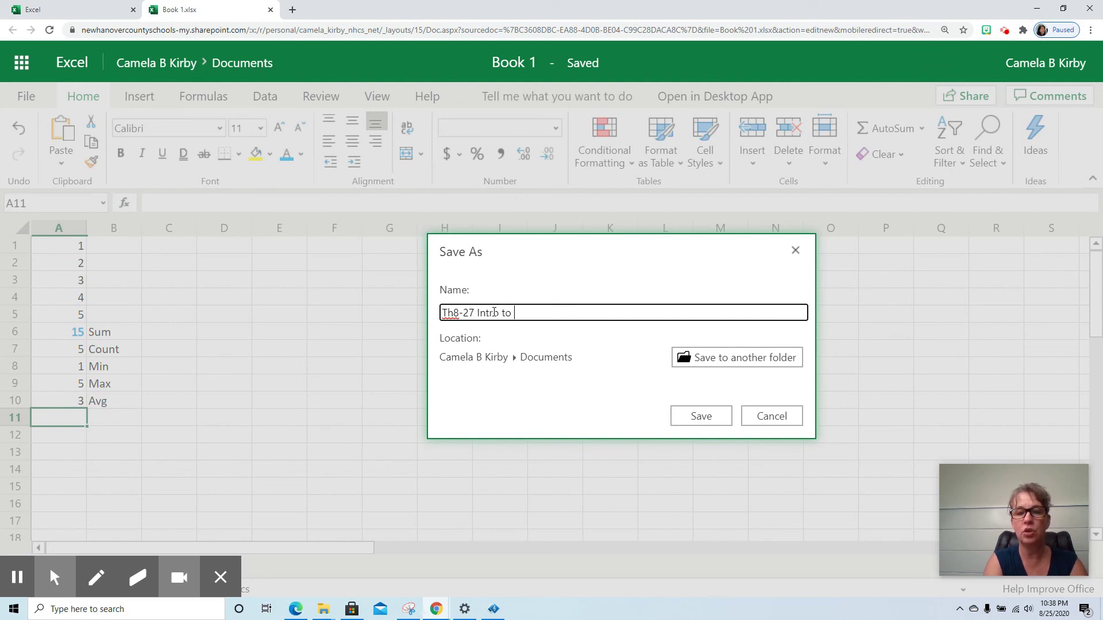
{"action": "type", "text": " Excel Lesson 1"}
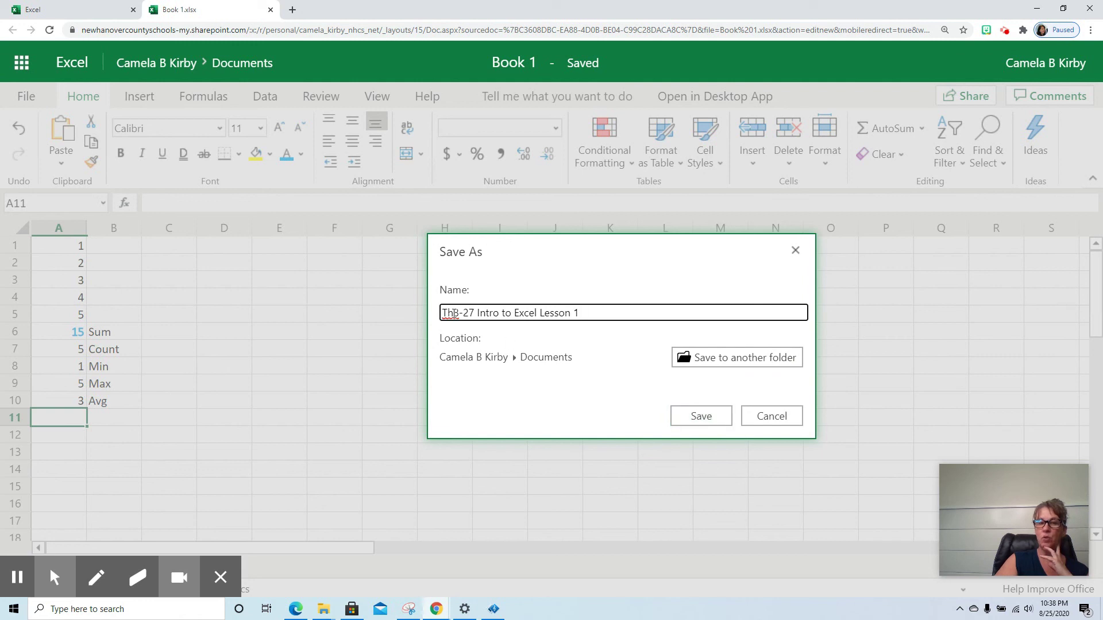
{"action": "left_click", "coordinate": [704, 421]}
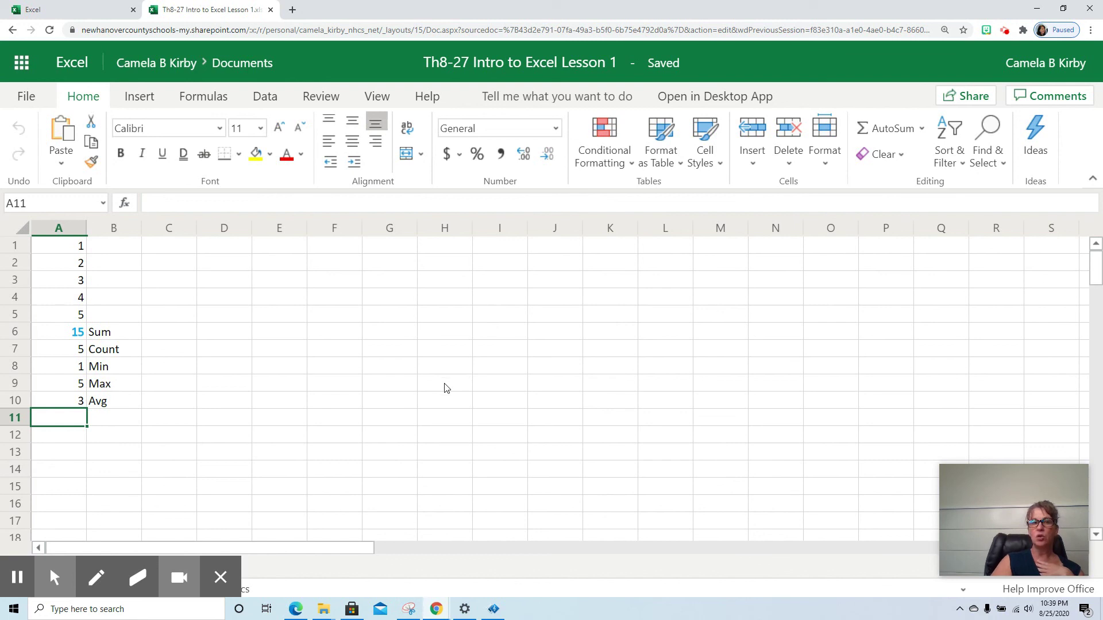
Step: Look over the workbook's Save As and download options and its link-sharing dialog, closing both
{"action": "left_click", "coordinate": [29, 95]}
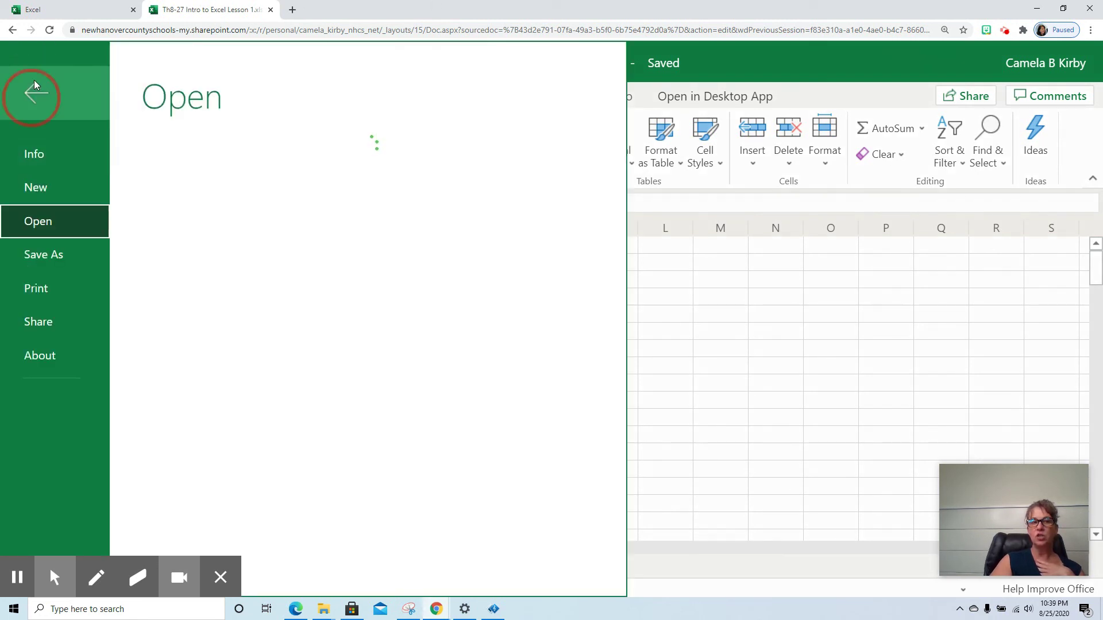
{"action": "left_click", "coordinate": [44, 256]}
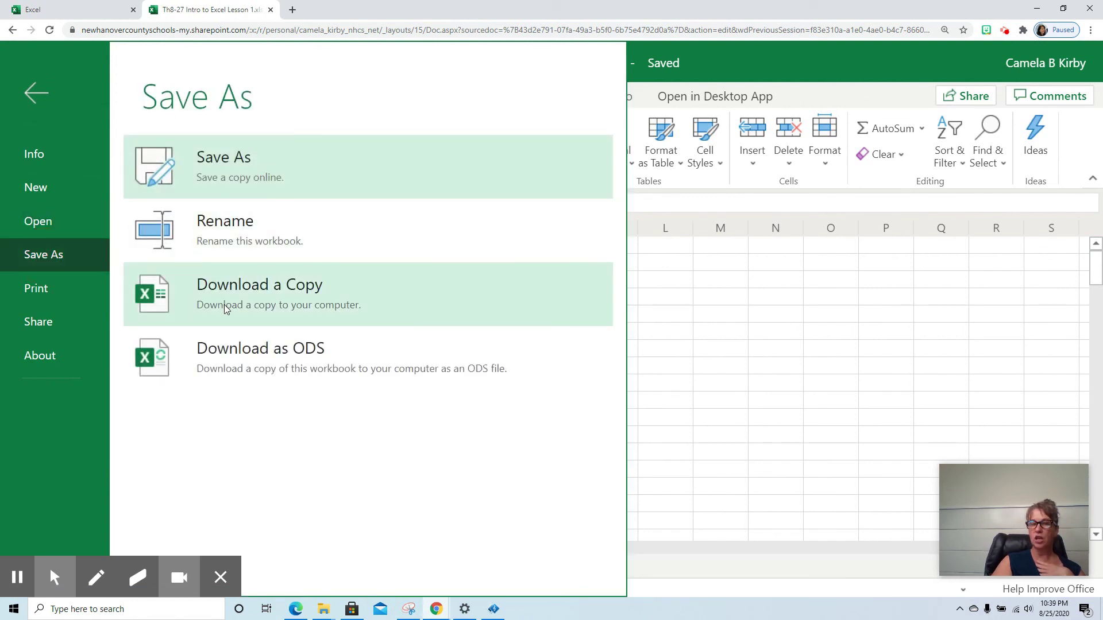
{"action": "left_click", "coordinate": [799, 303]}
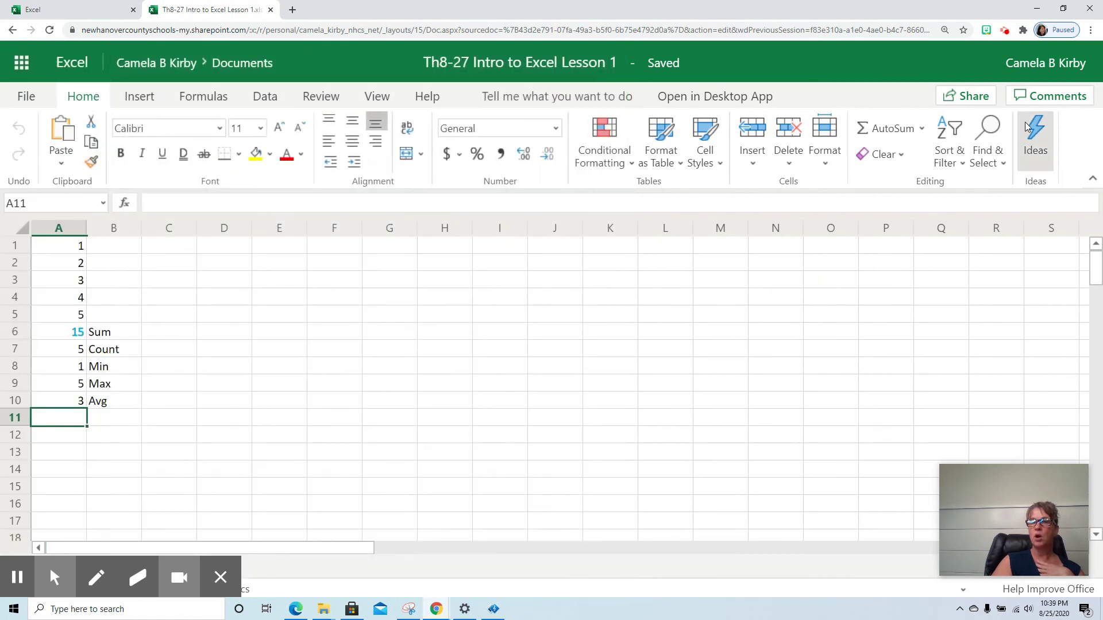
{"action": "left_click", "coordinate": [977, 101]}
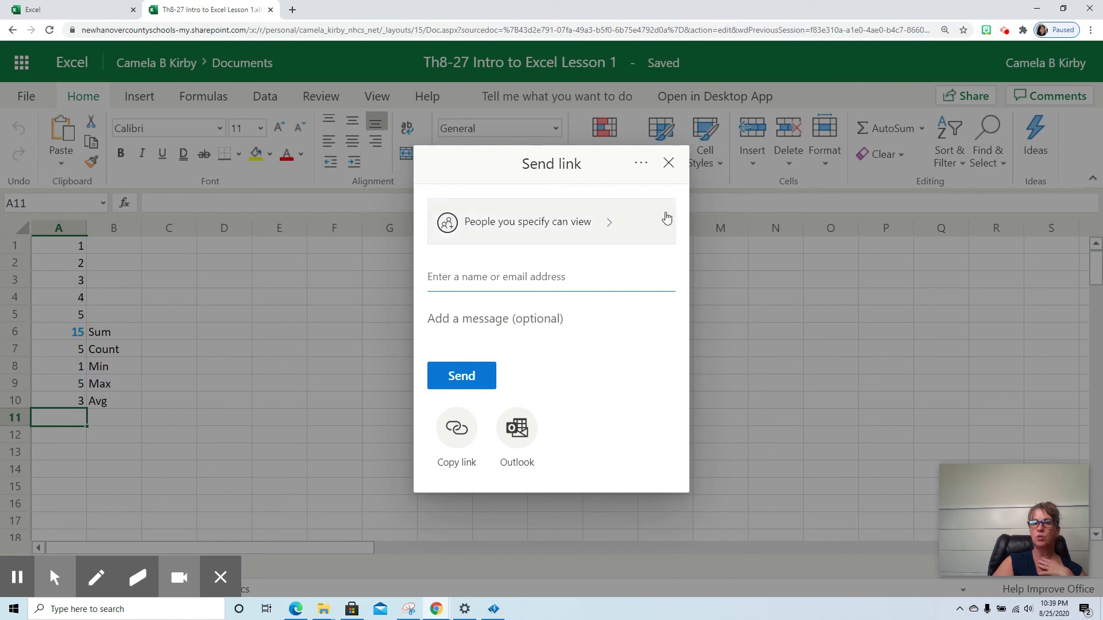
{"action": "left_click", "coordinate": [676, 163]}
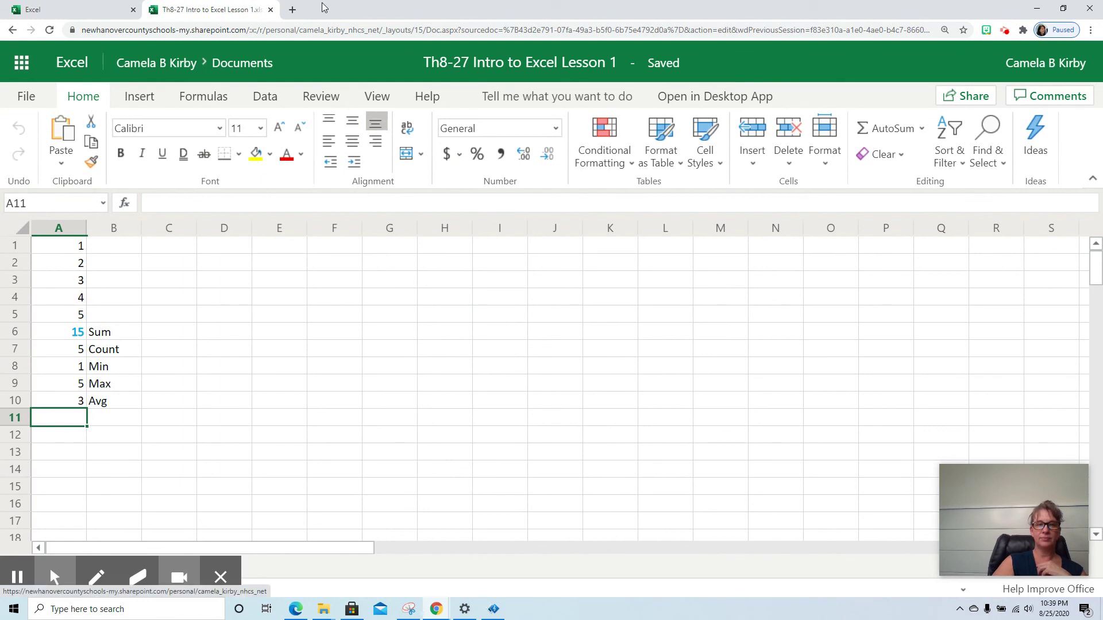
{"action": "left_click", "coordinate": [1004, 30]}
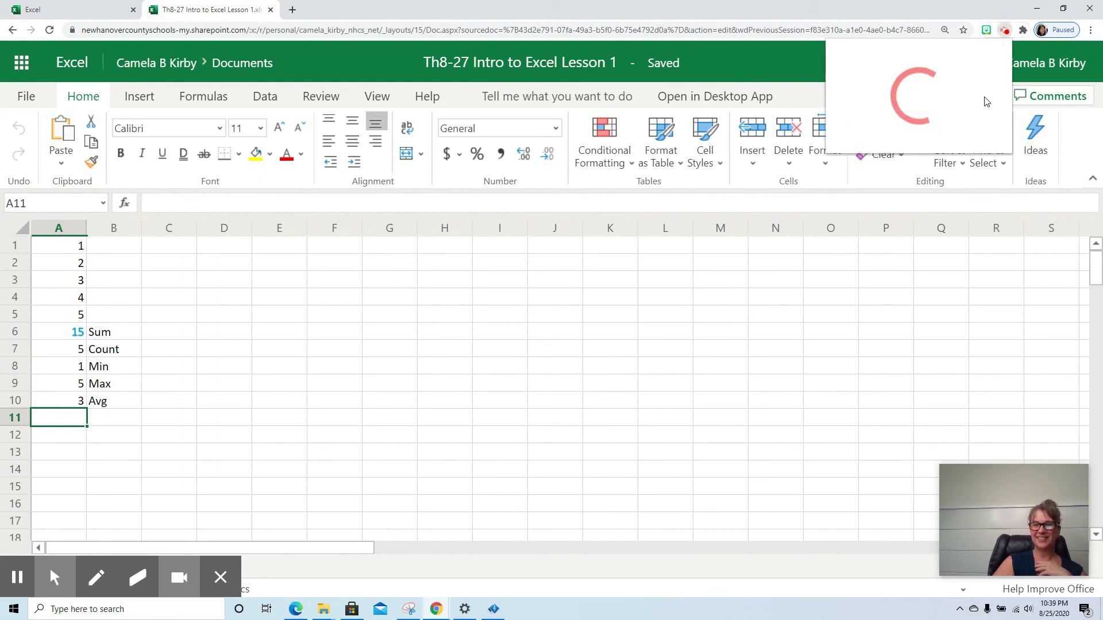